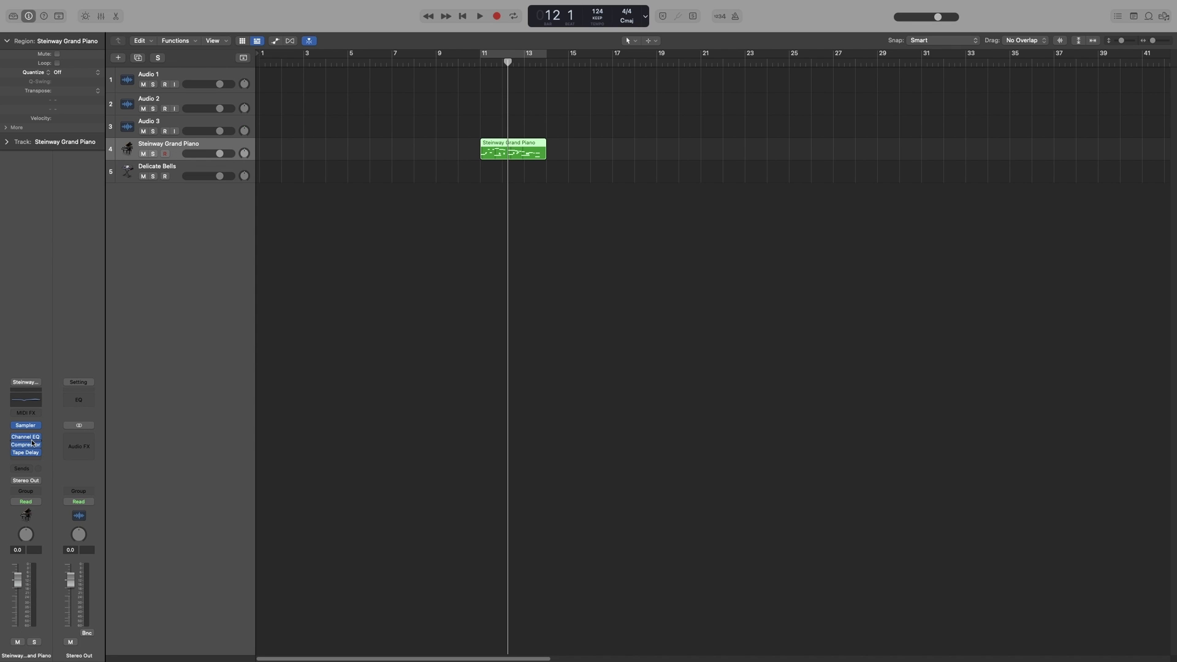
- Turn on cycle over bars 11–13, then show and hide the mixer to inspect the strips
key(c)
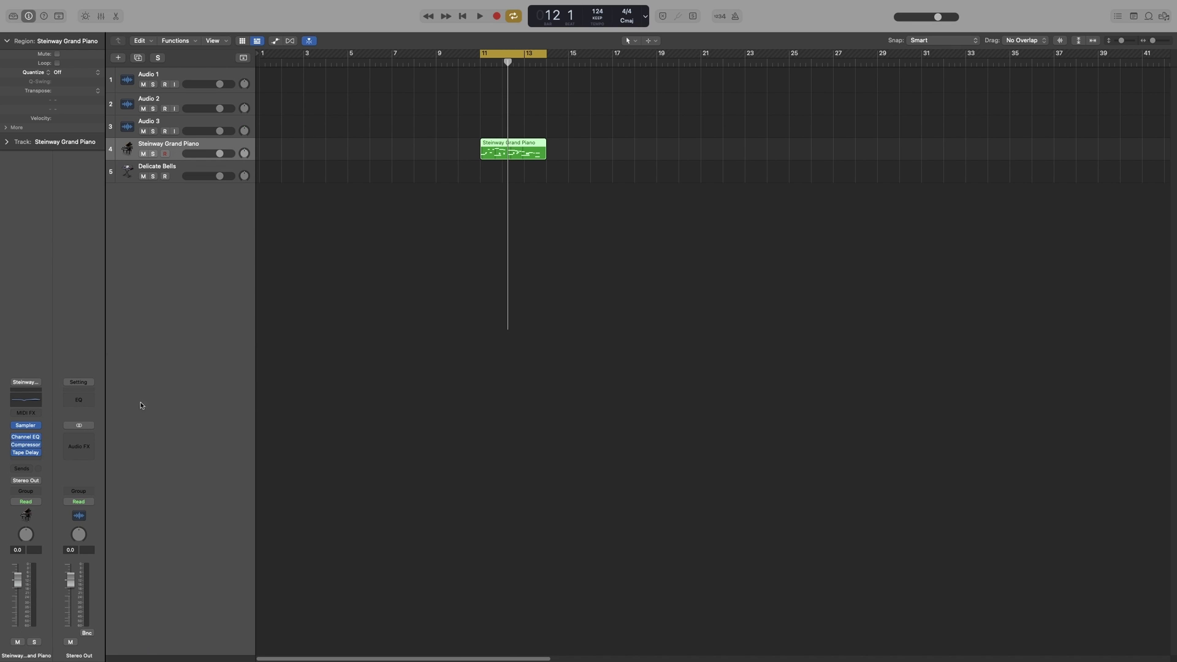
key(x)
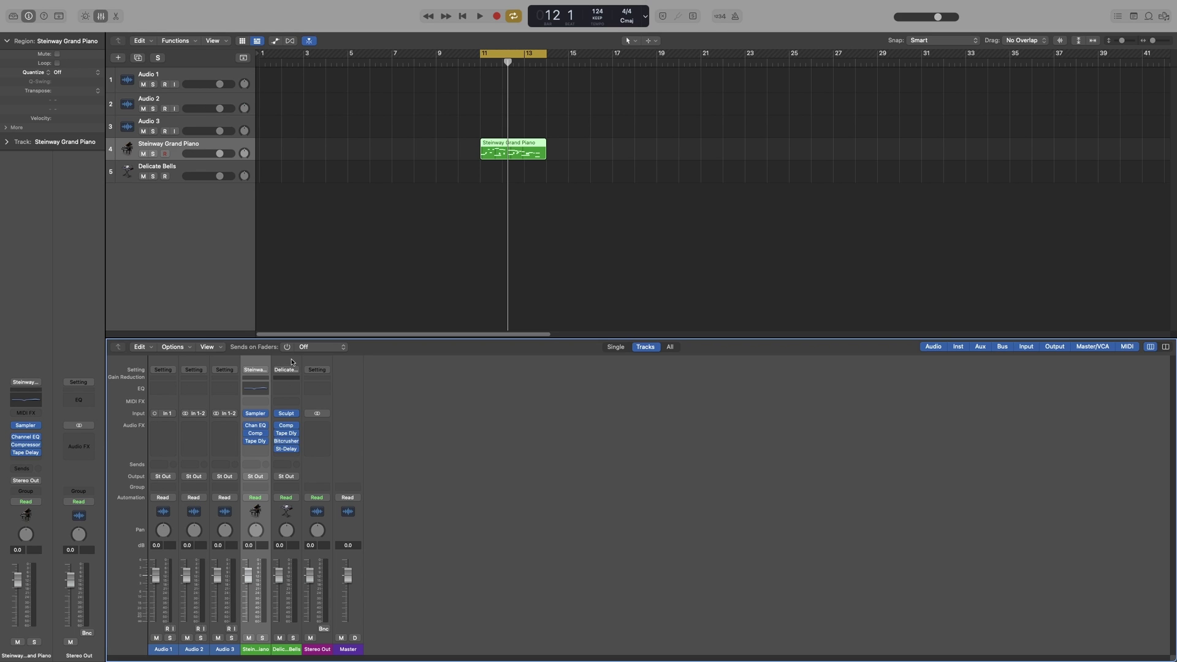
mouse_move(267, 436)
key(x)
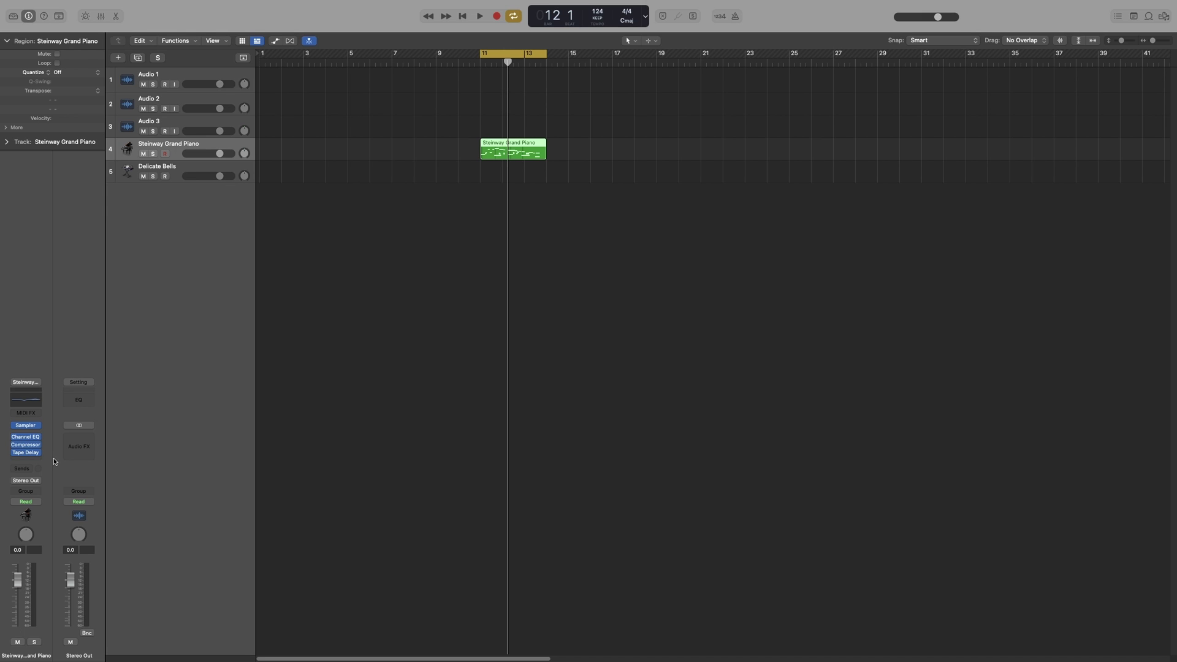
- With Audio 1 selected and cycle off, bring up its Input menu's bus list
click(185, 75)
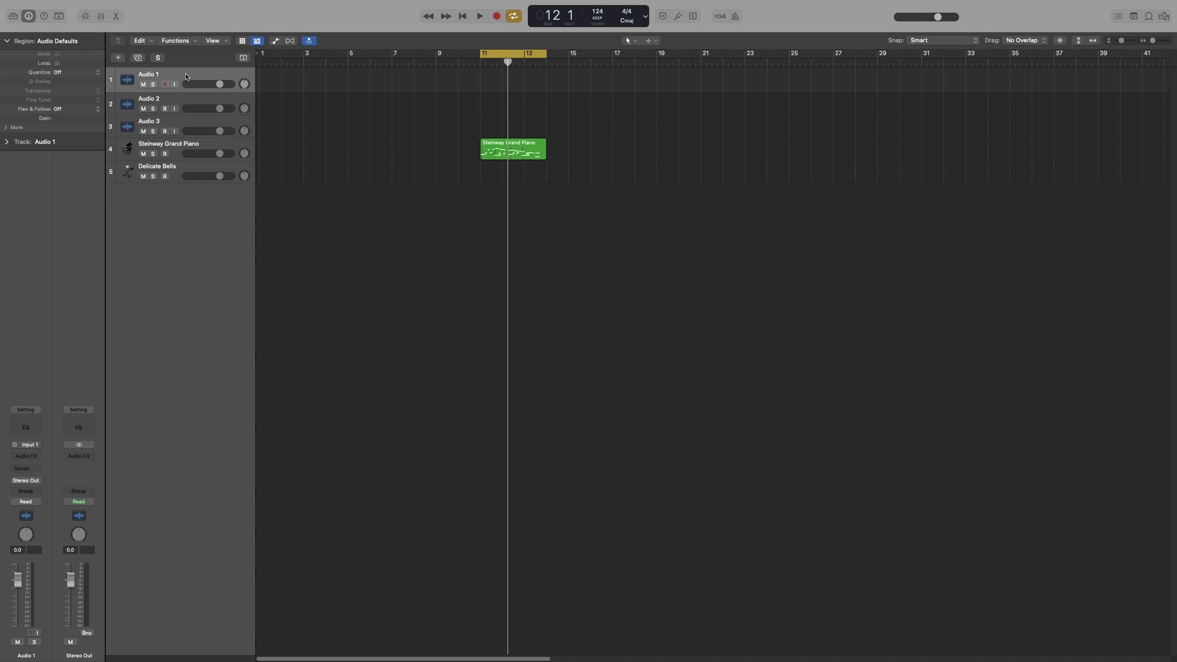
key(c)
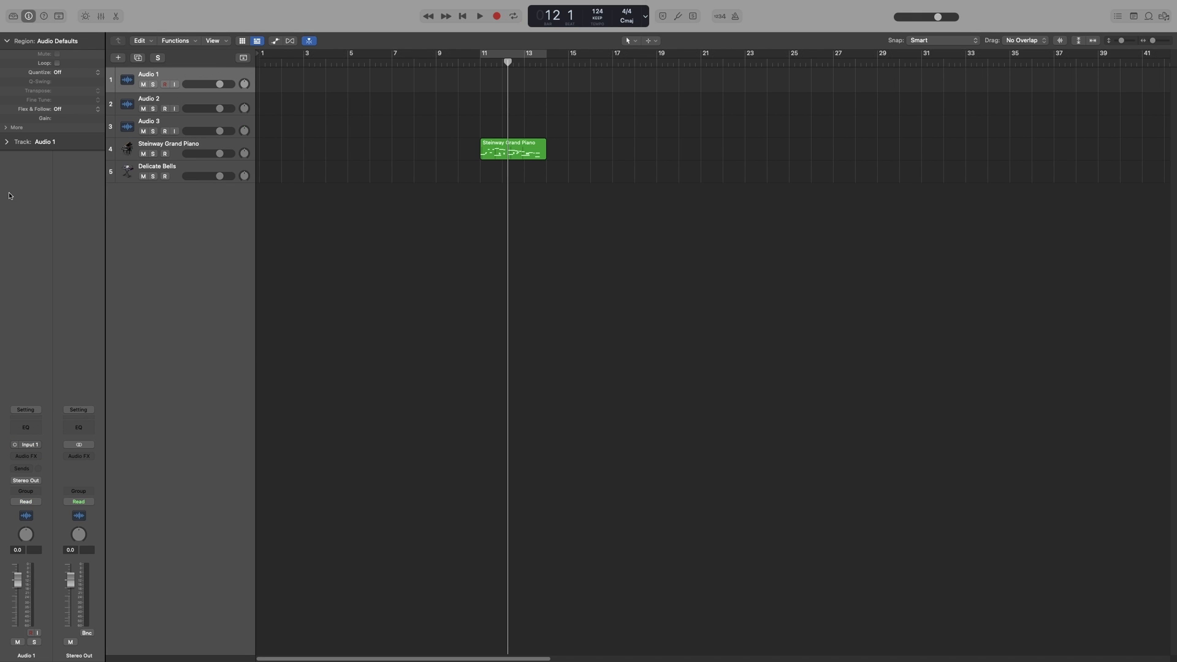
click(35, 447)
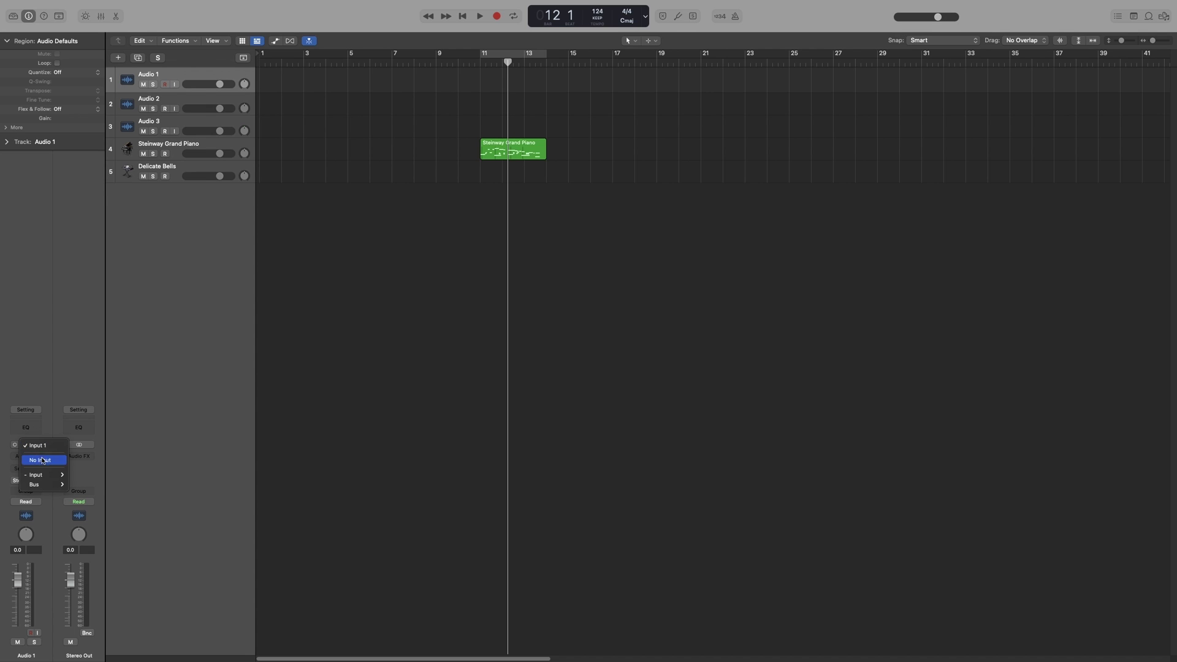
mouse_move(46, 472)
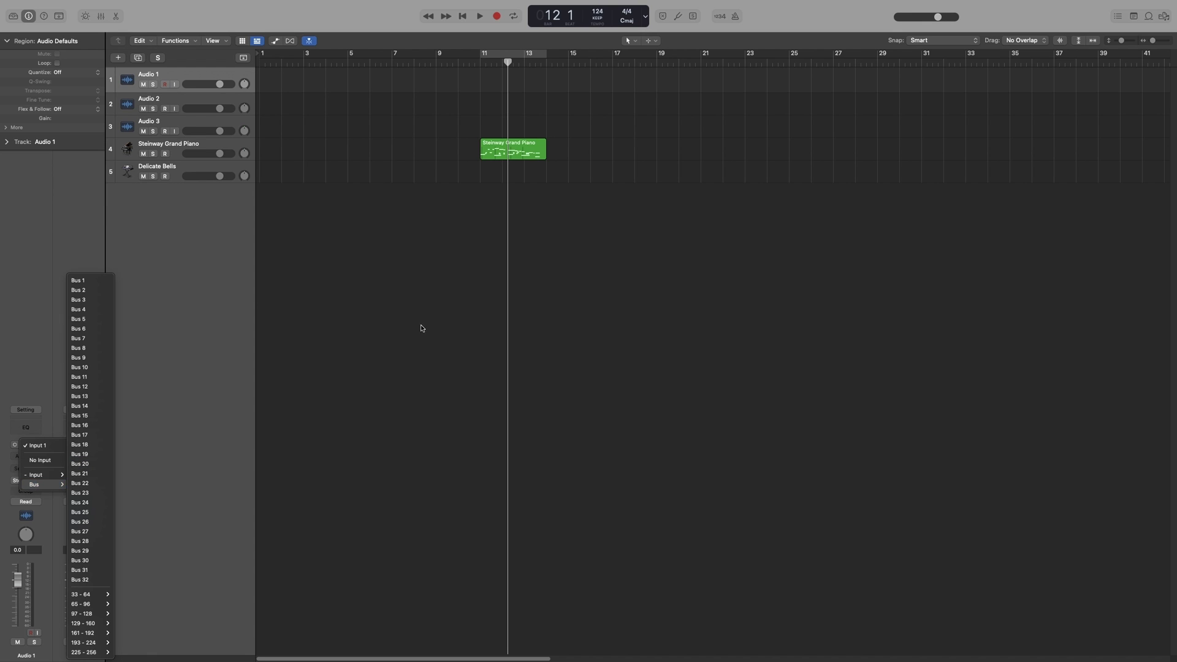
- Dismiss the input menu and play the project briefly from bar 10
click(482, 277)
click(477, 62)
key(space)
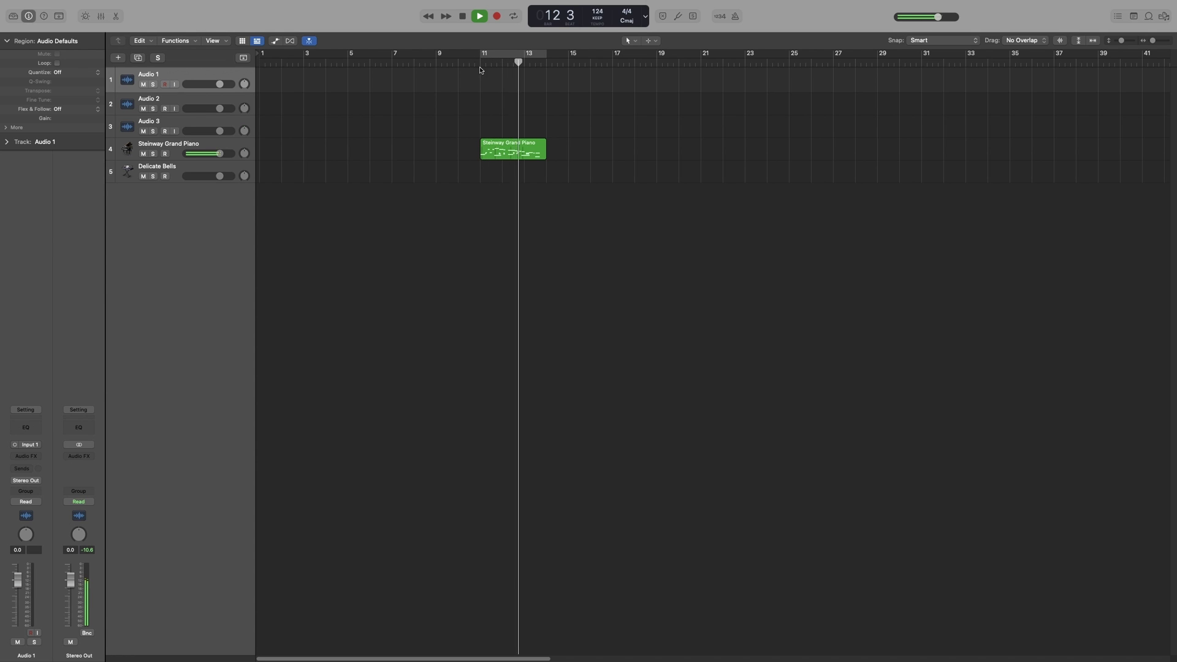
key(space)
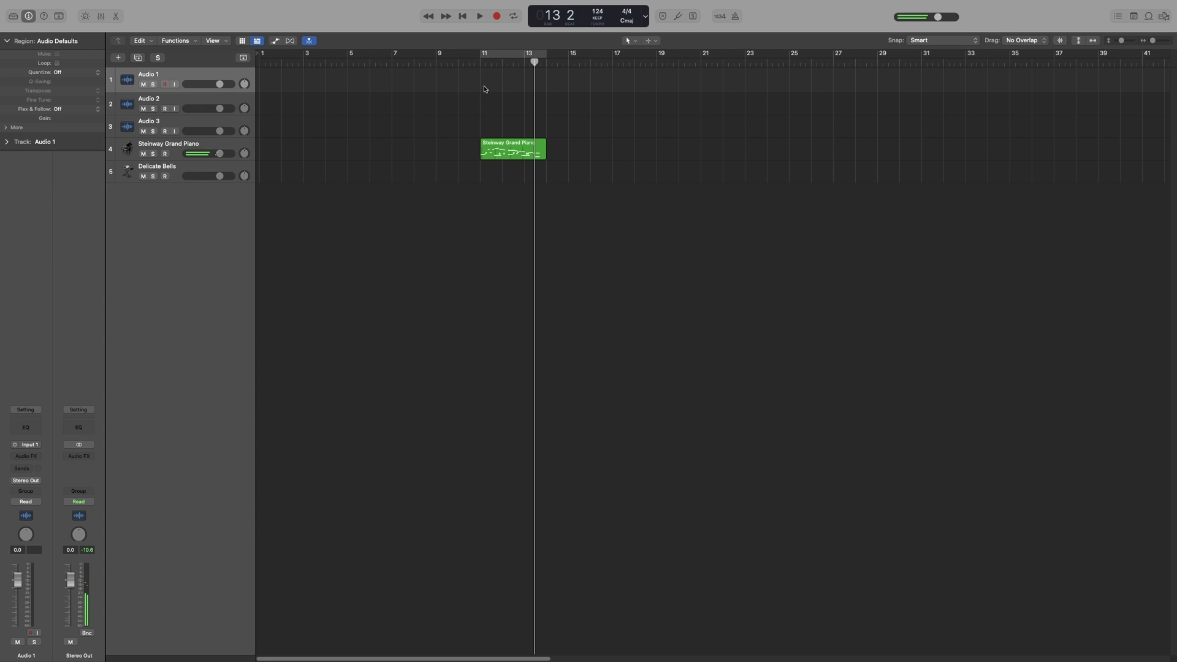
- Route a send from the Steinway Grand Piano to Bus 1, creating Aux 1
click(182, 145)
click(30, 471)
mouse_move(57, 478)
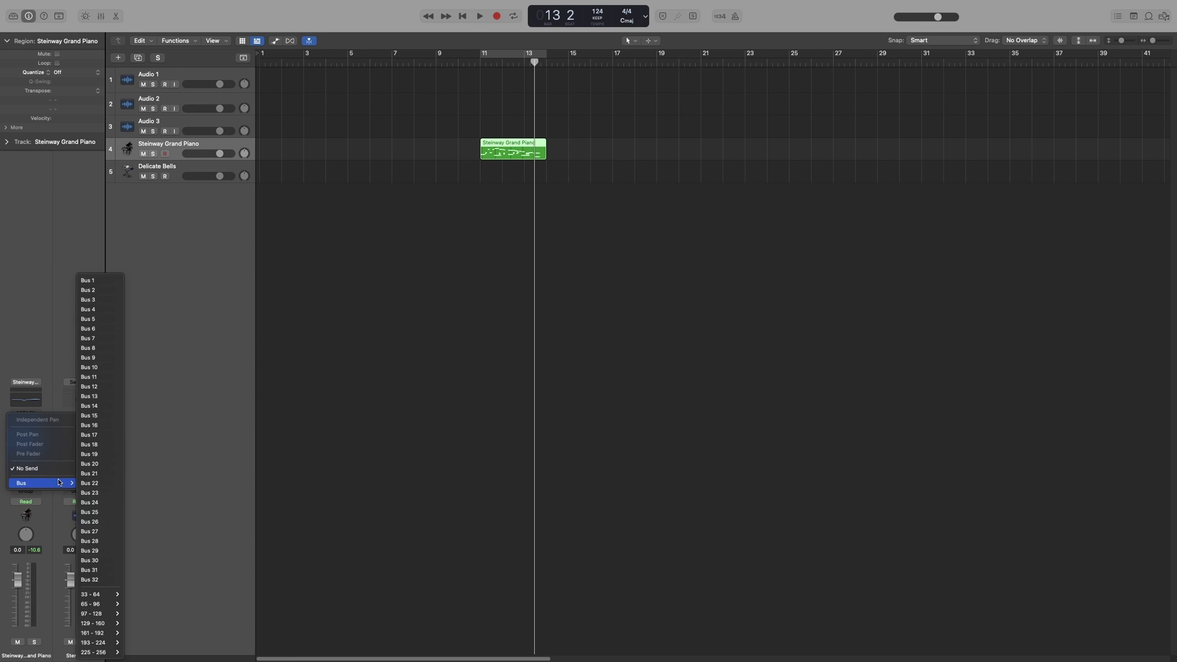
click(108, 281)
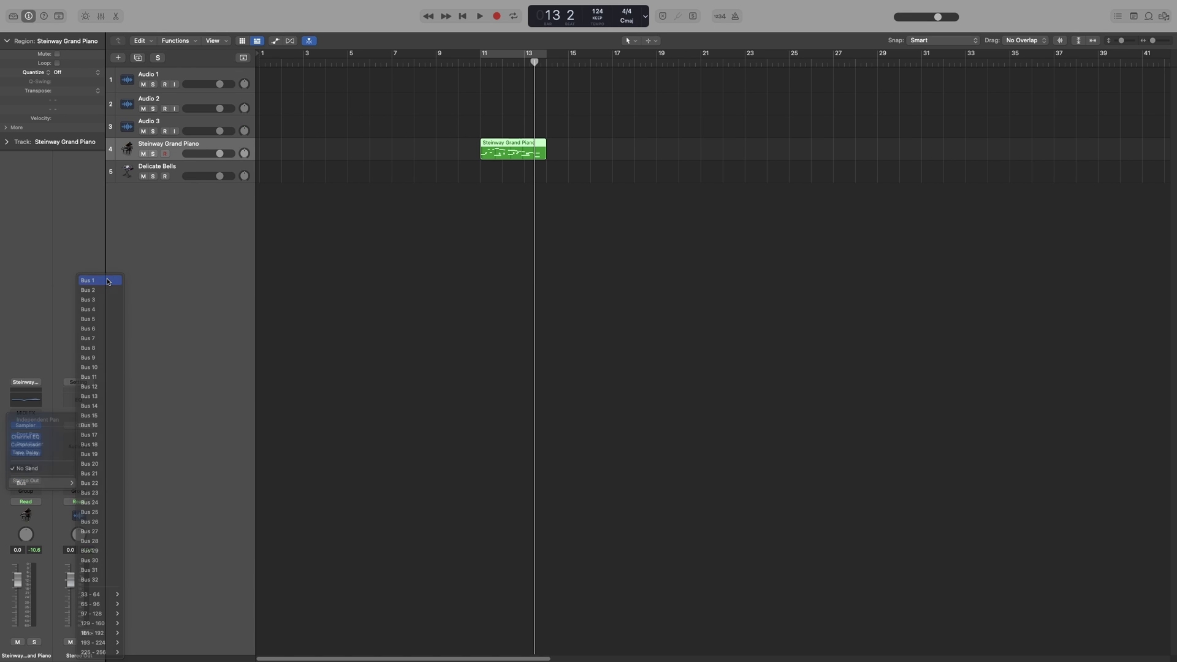
- Set Audio 2's input to Bus 1
click(182, 102)
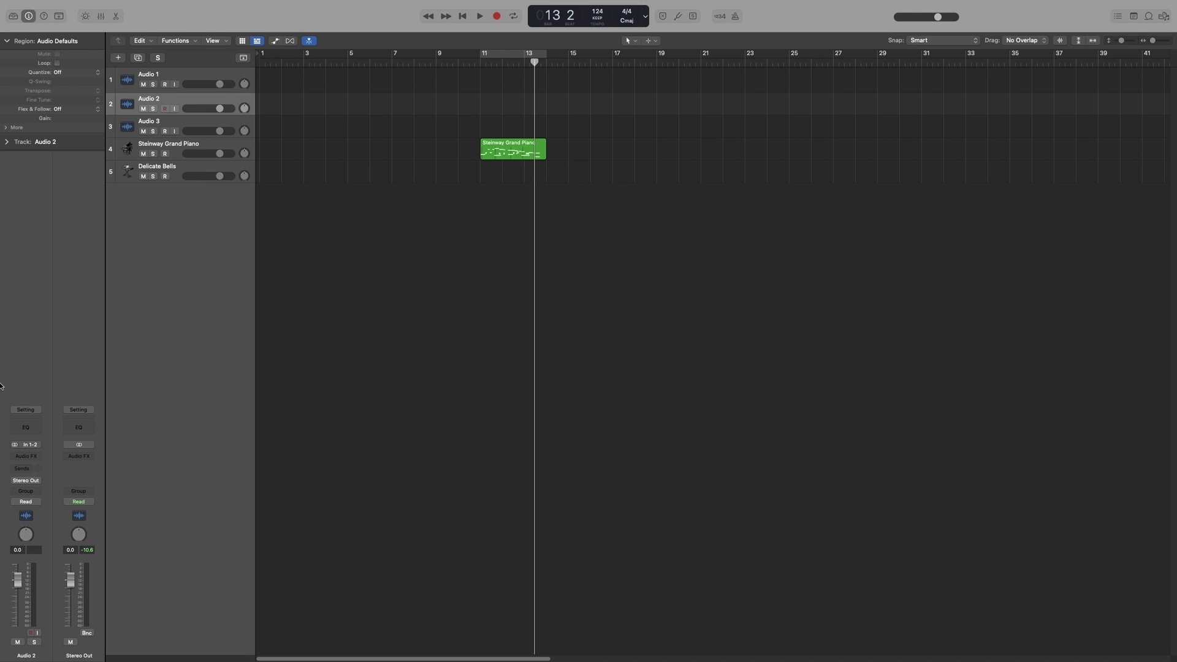
click(35, 446)
mouse_move(52, 484)
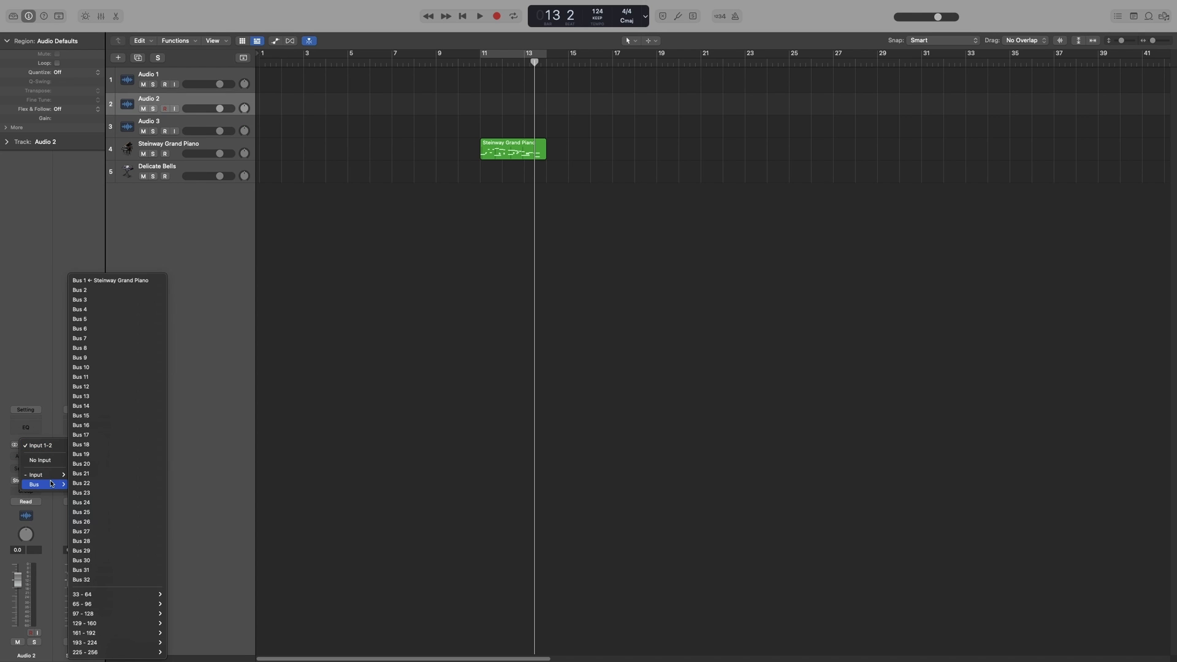
click(147, 284)
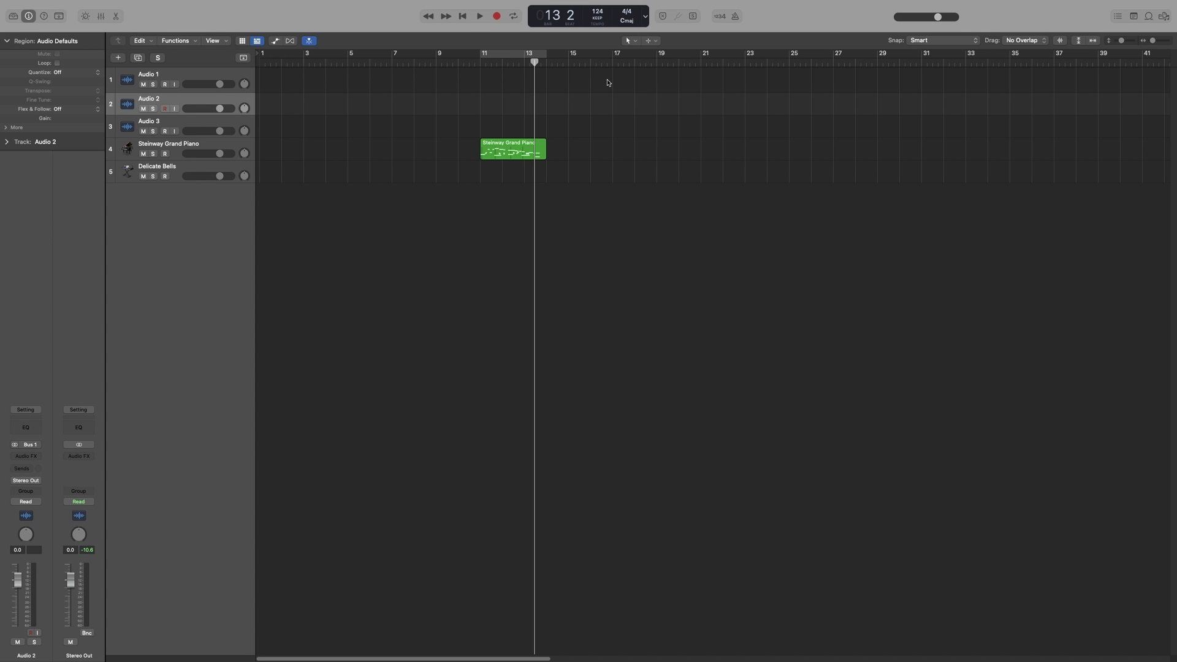
- With the playhead at bar 11, raise the piano's Bus 1 send level
click(481, 62)
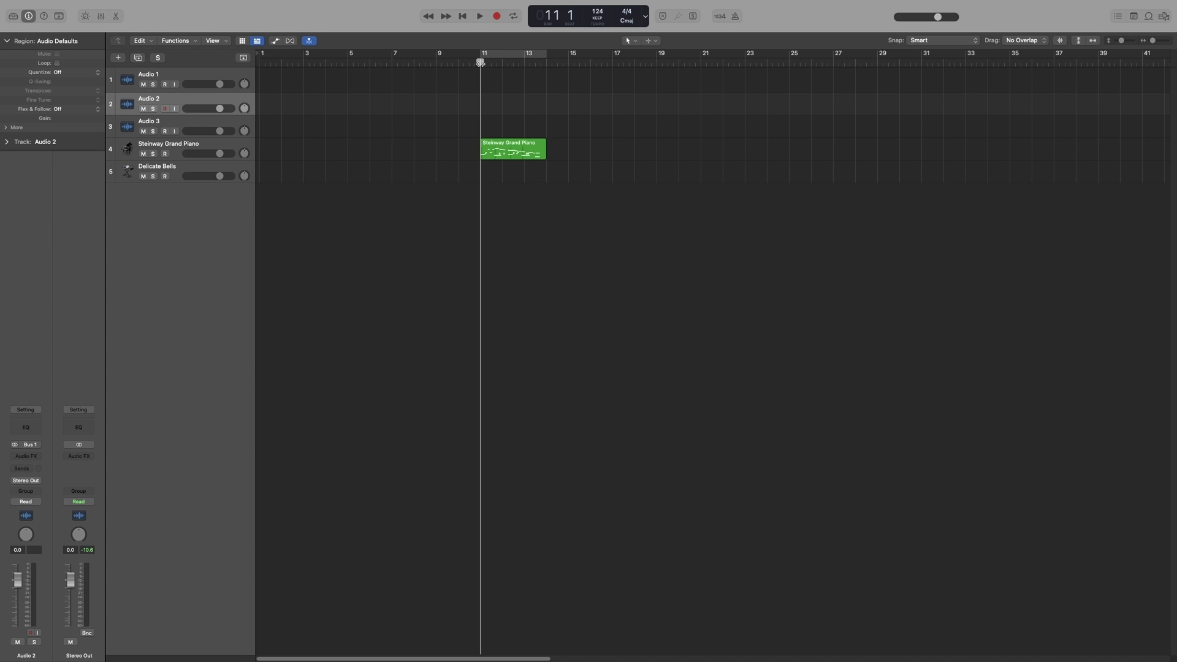
click(183, 149)
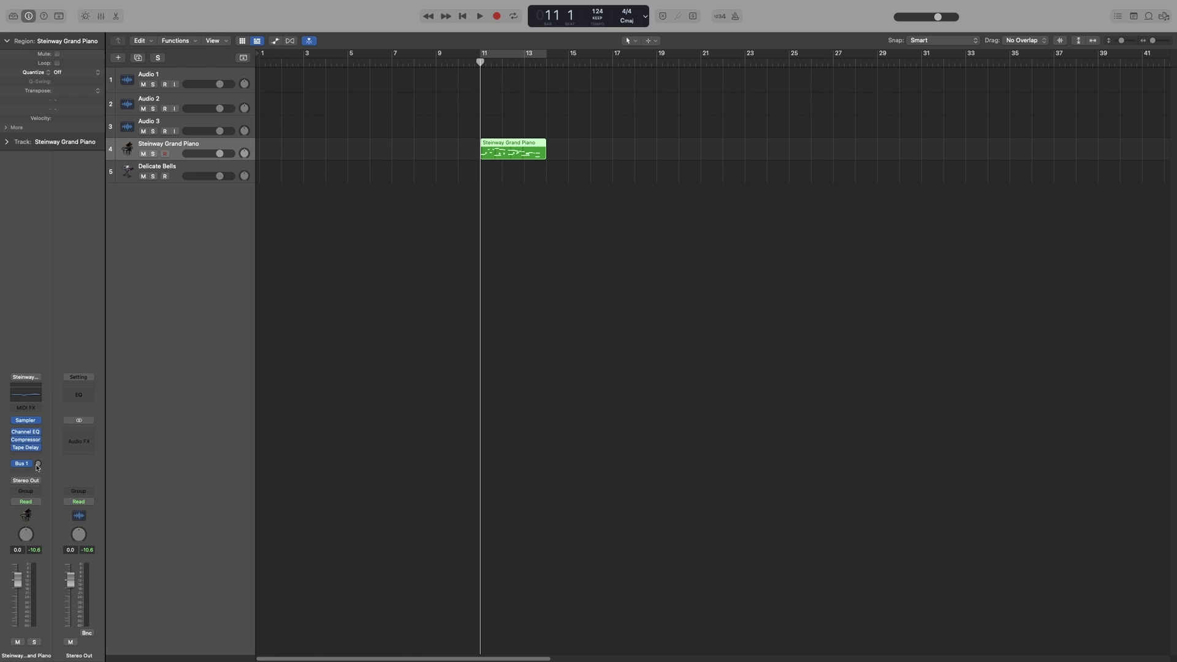
drag(38, 464, 38, 456)
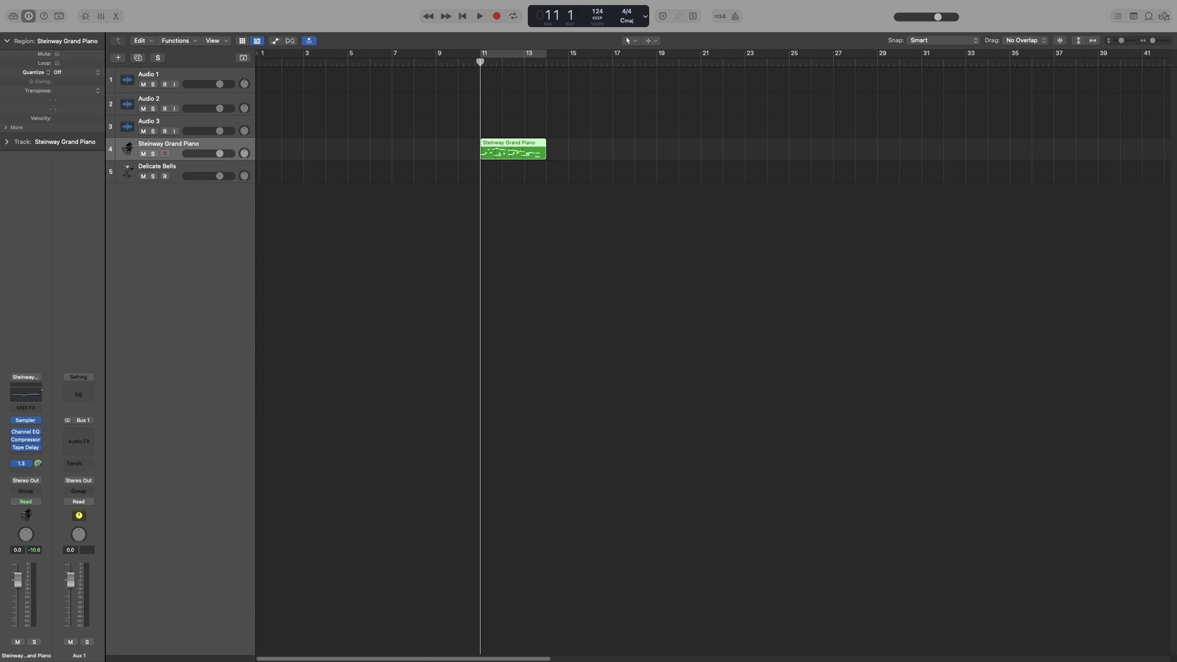
alt+click(38, 465)
- Arm Audio 2 and record the piano onto it from bar 11
click(169, 100)
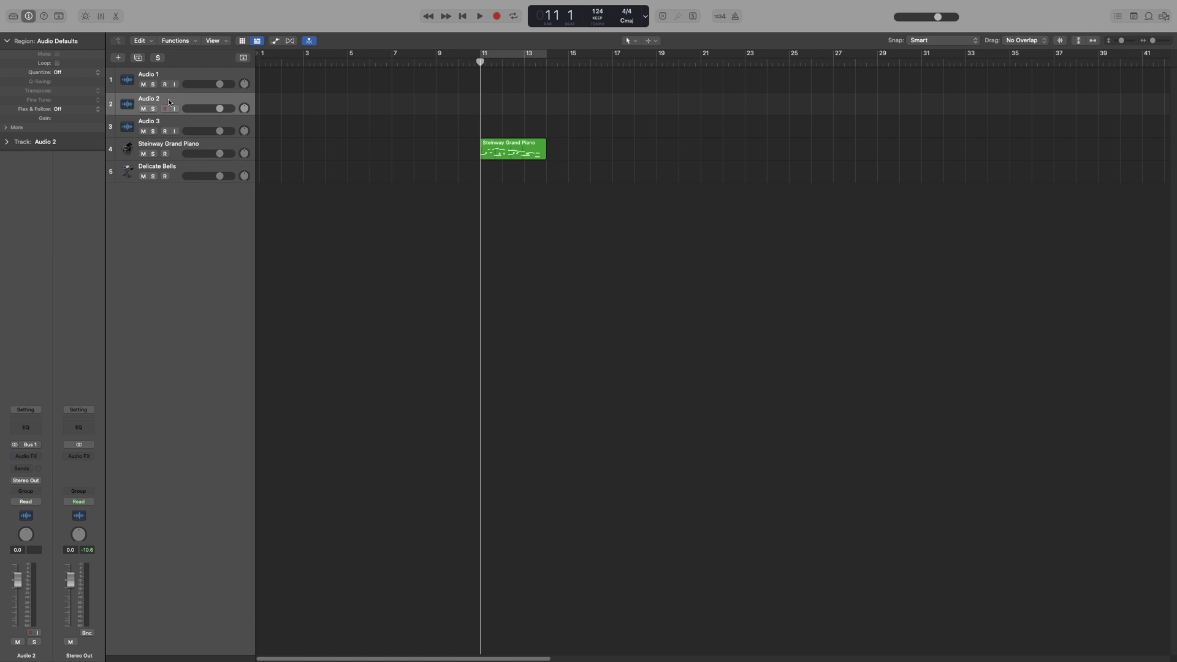
click(497, 16)
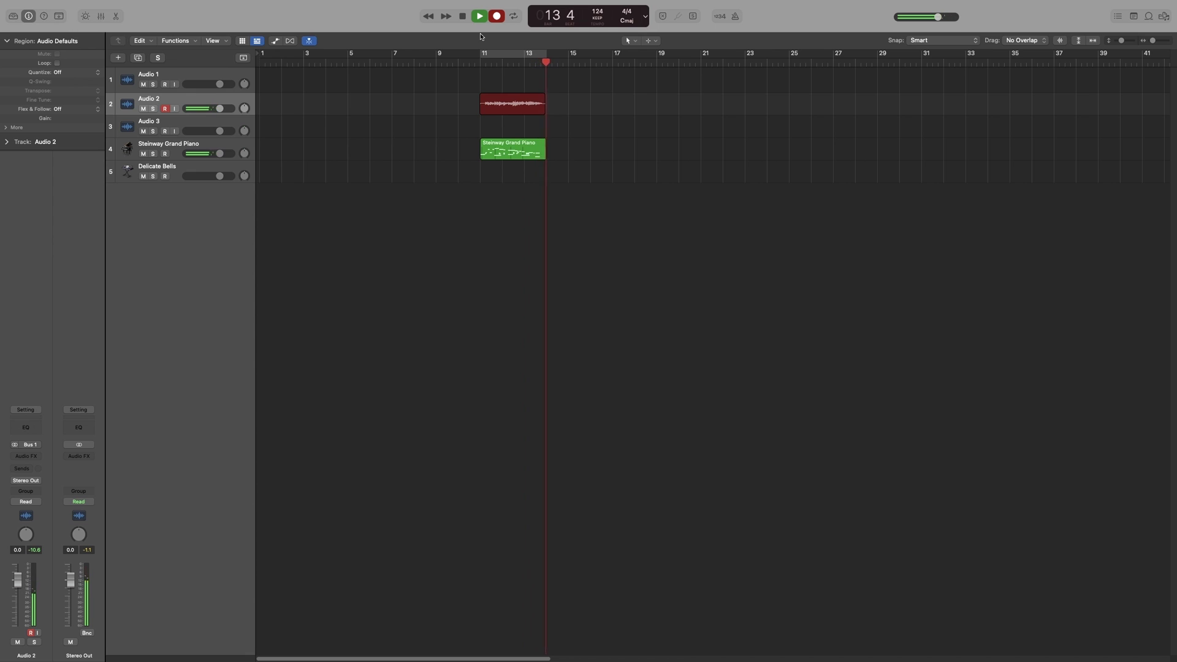
key(space)
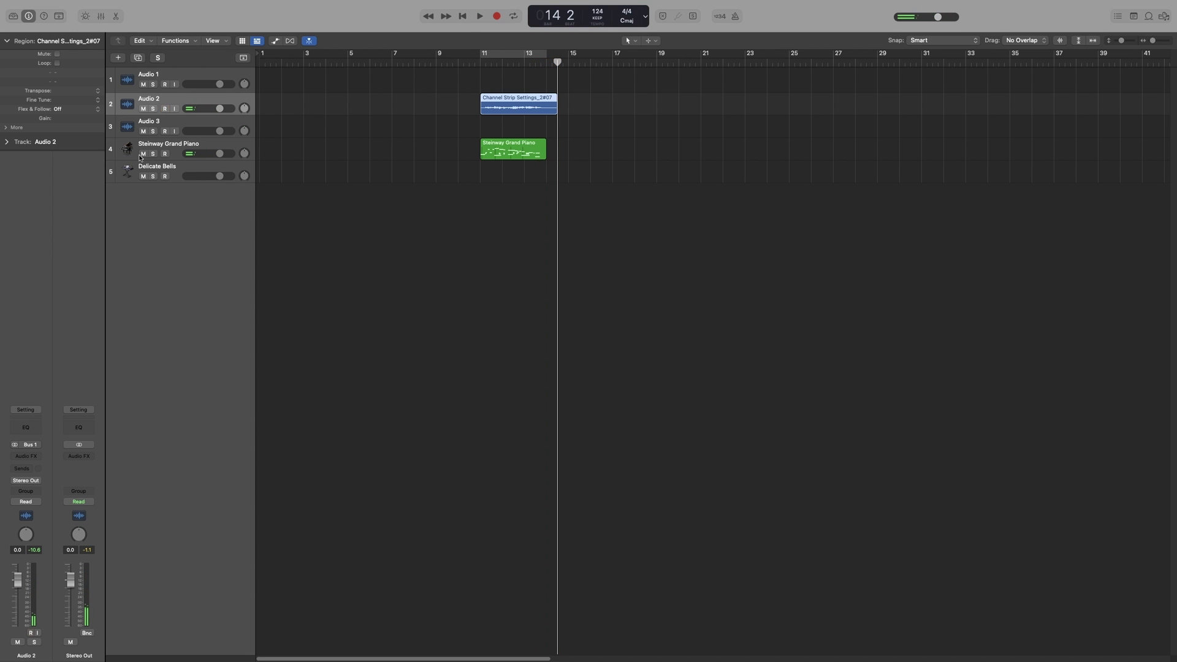
- Mute the Steinway Grand Piano and play back the new recording from bar 11
click(143, 153)
click(480, 64)
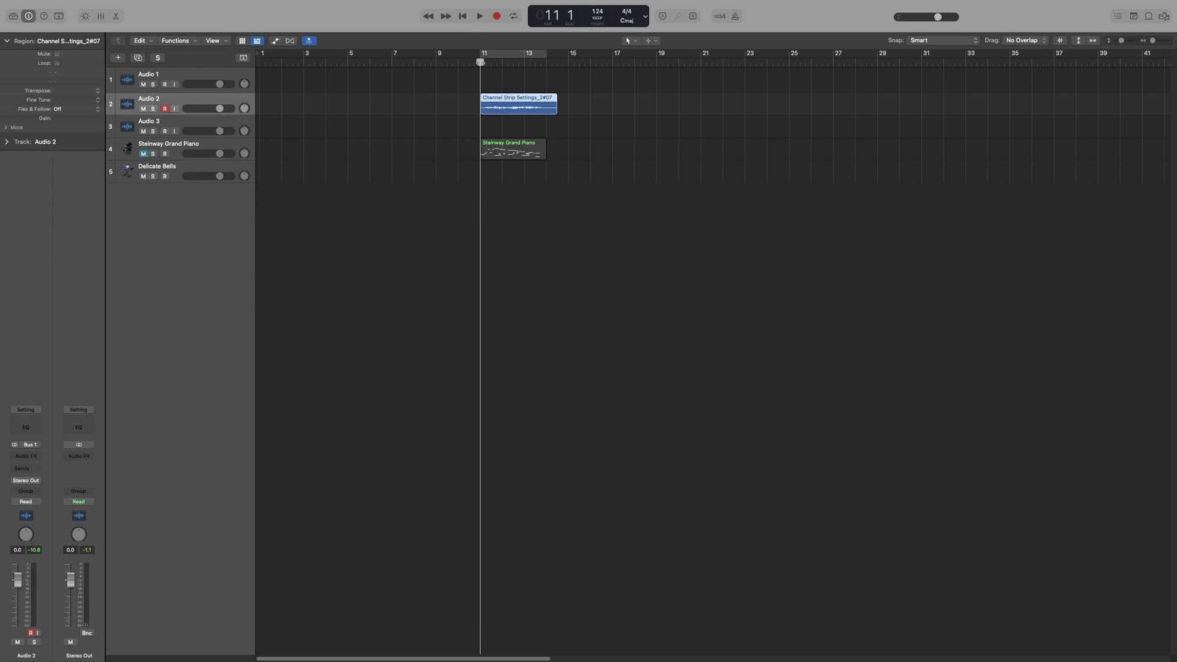
key(space)
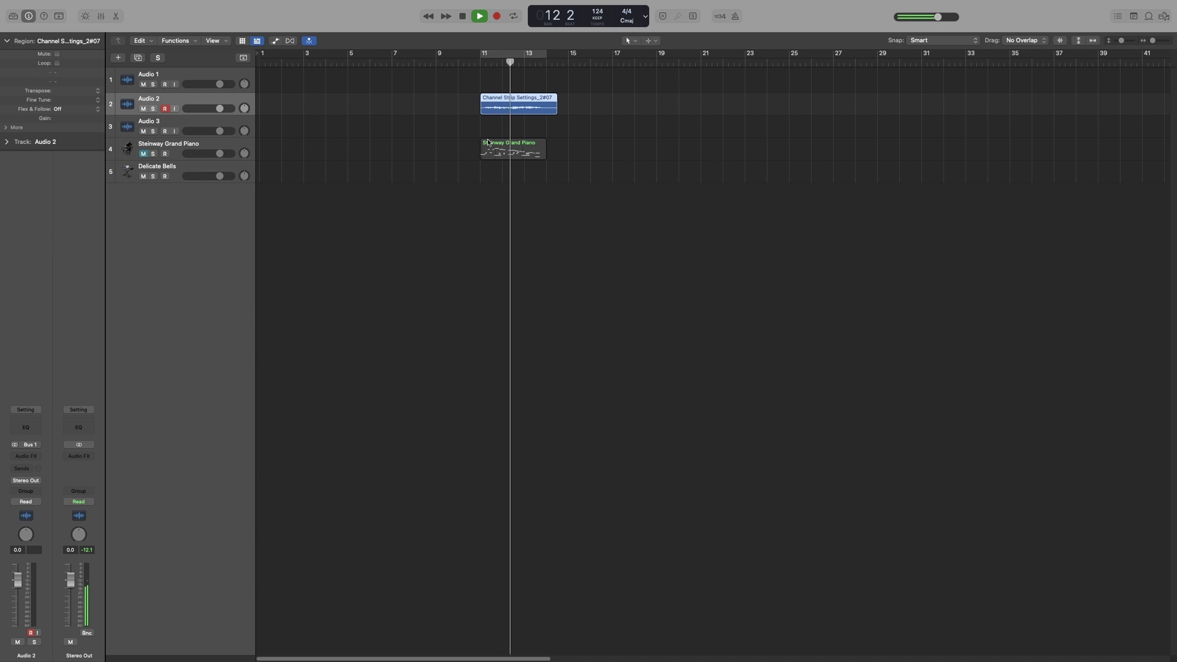
key(space)
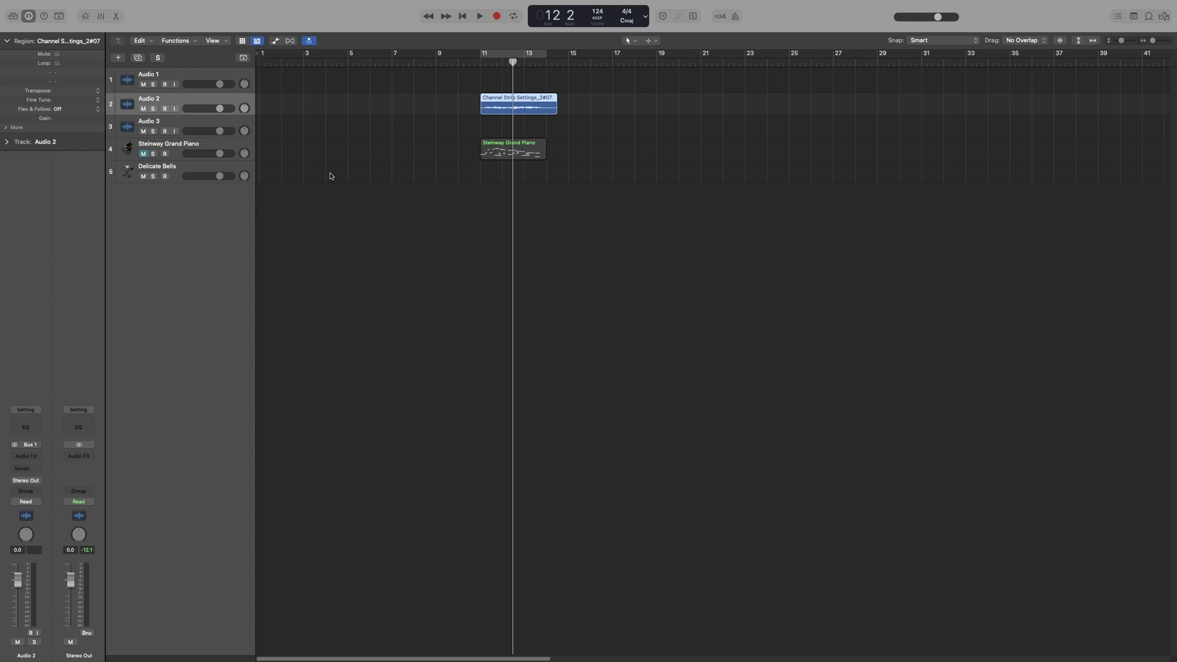
- Unmute the piano and bounce its region in place to a new track, muting the source
key(ctrl+m)
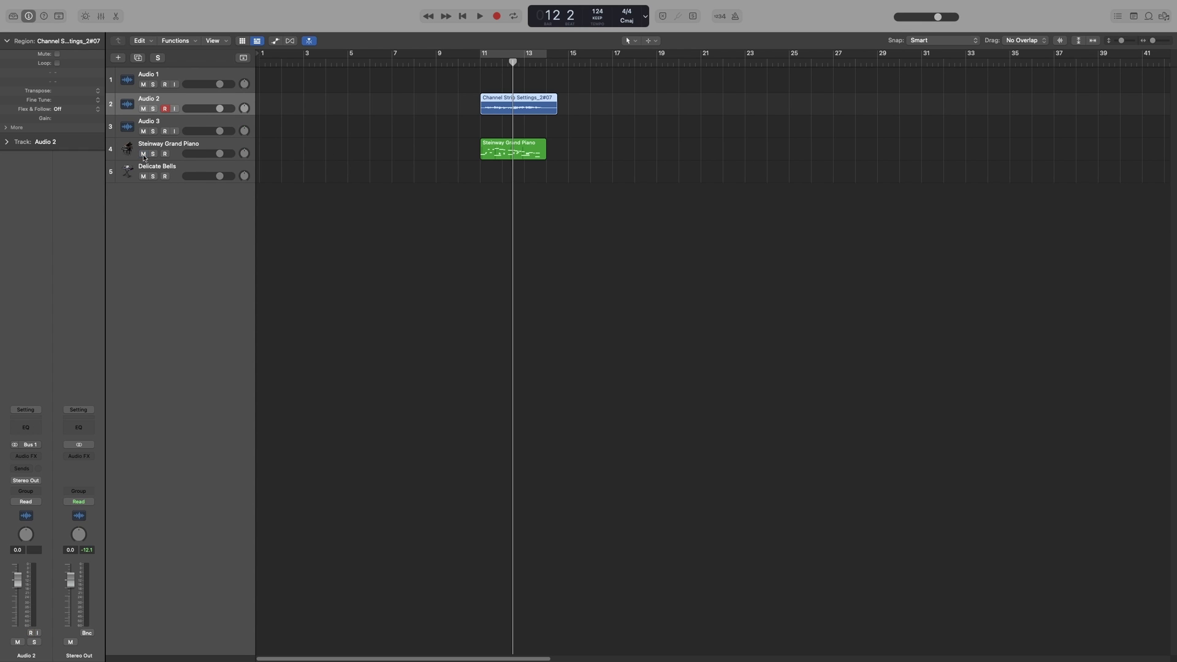
click(498, 153)
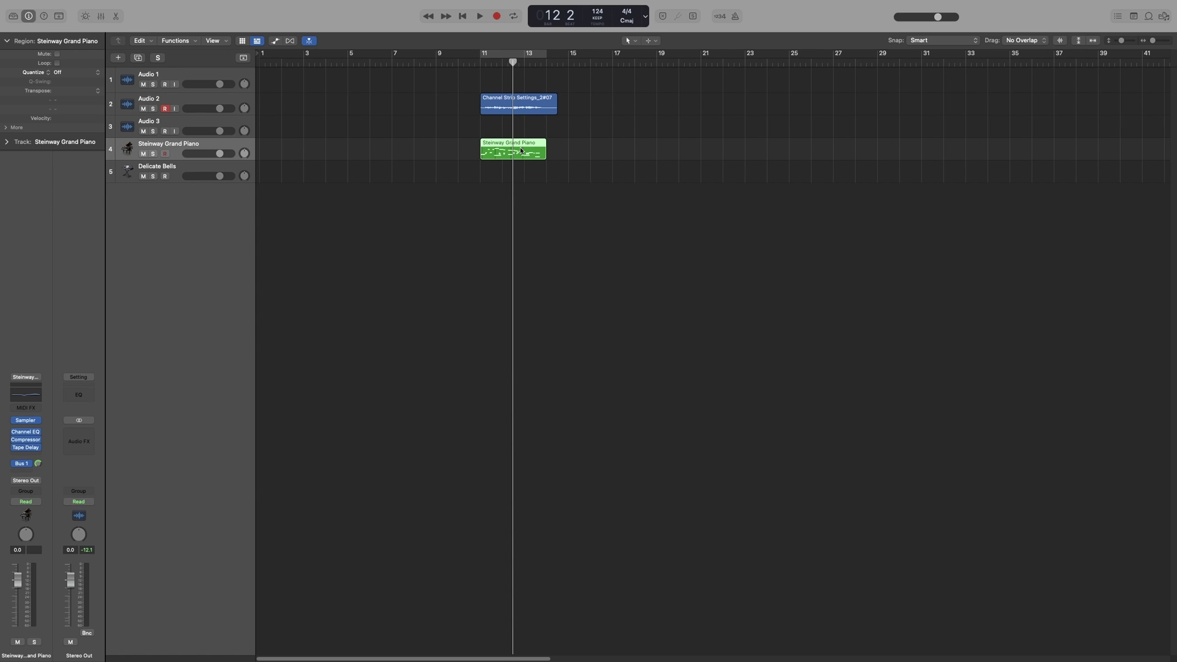
right_click(521, 150)
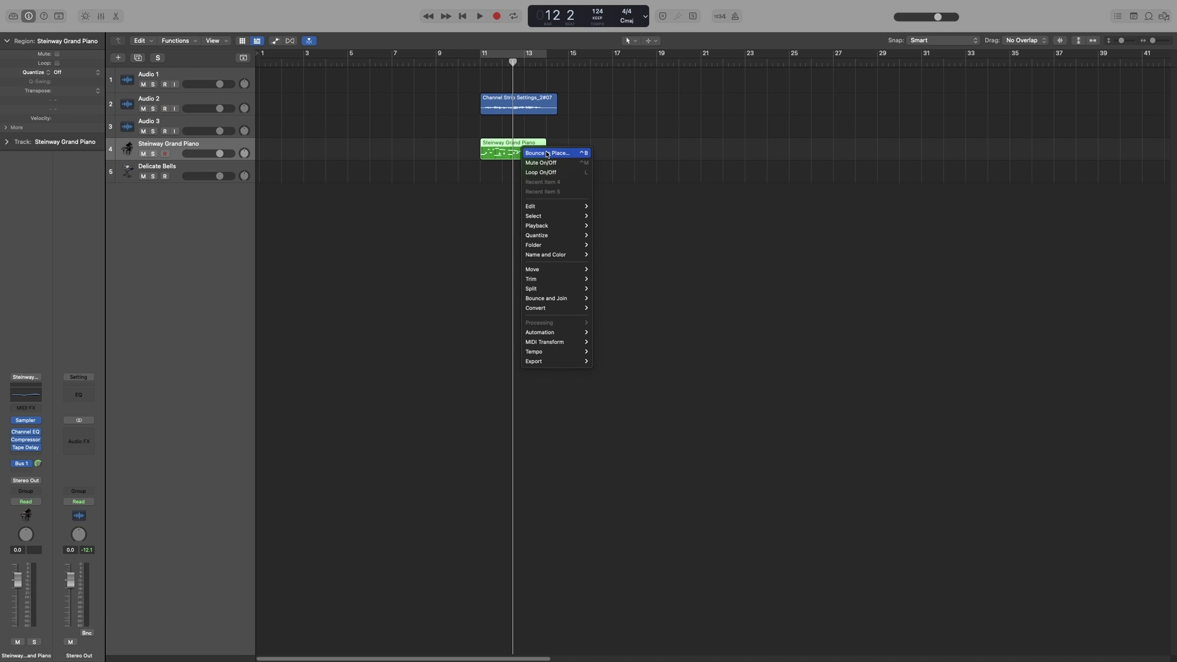
click(548, 153)
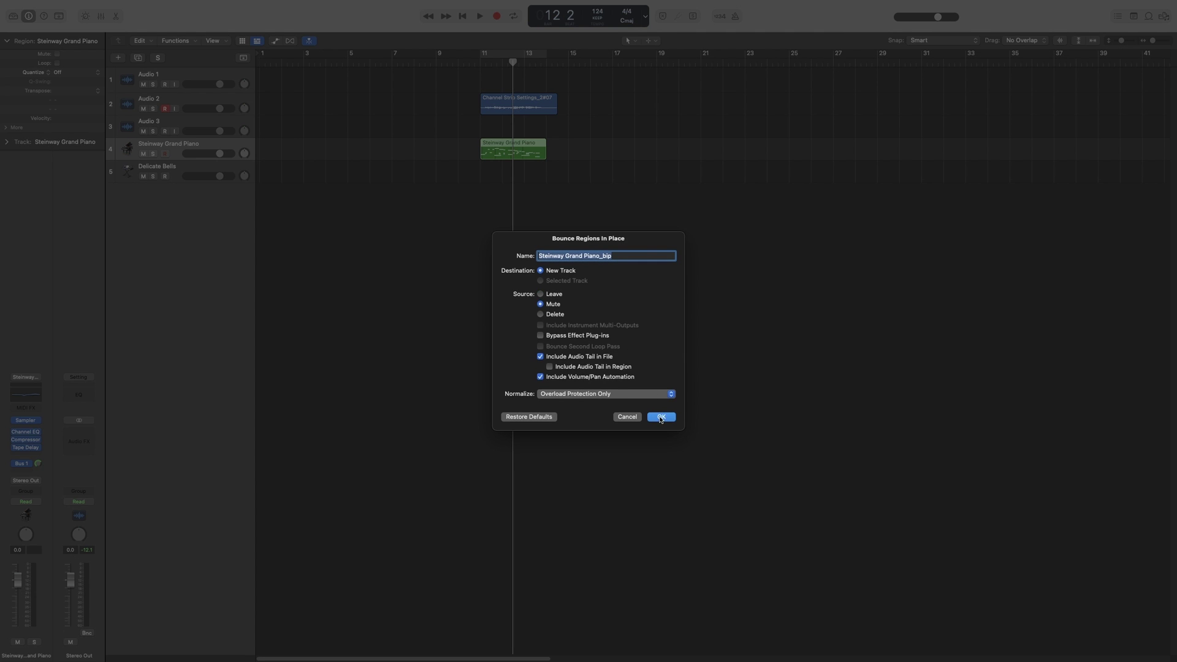
click(660, 417)
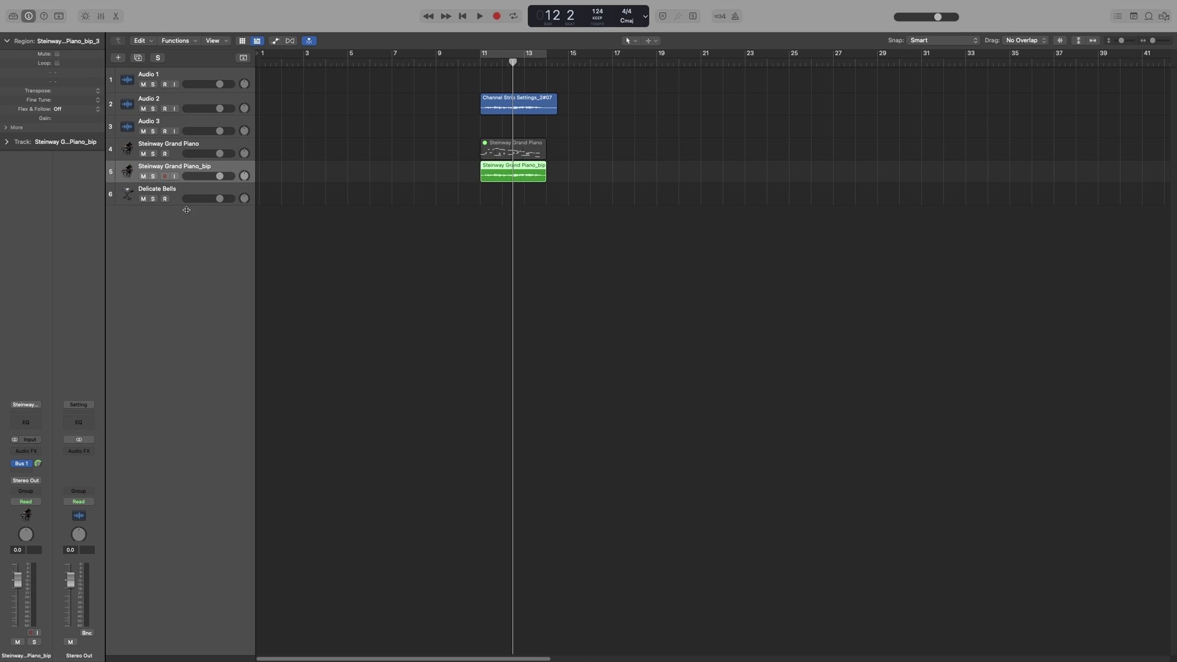
- Toggle Audio 1's channel format between mono and stereo, leaving it stereo on In 1-2
click(179, 75)
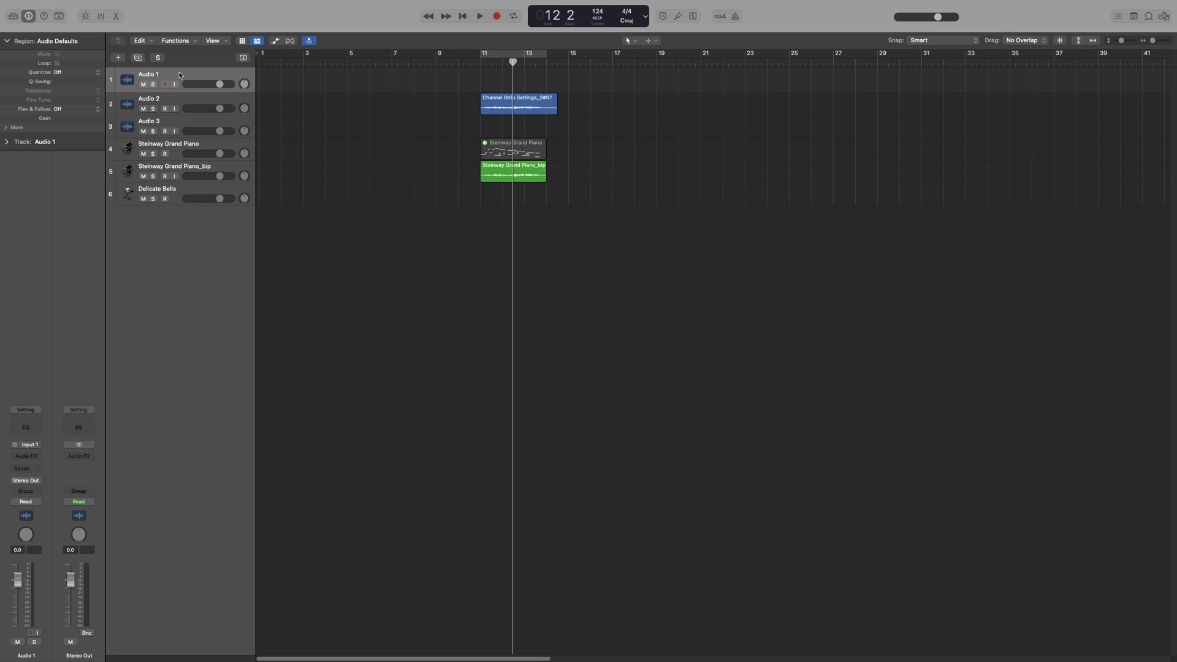
click(14, 449)
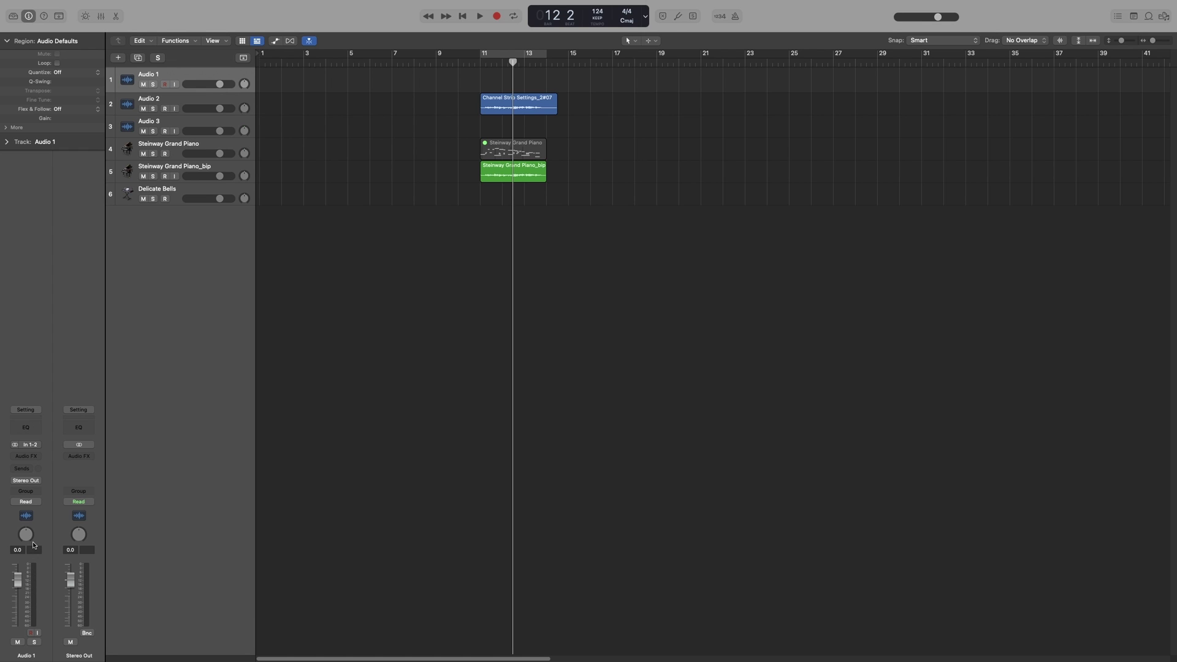
click(14, 446)
click(15, 446)
click(15, 446)
click(15, 446)
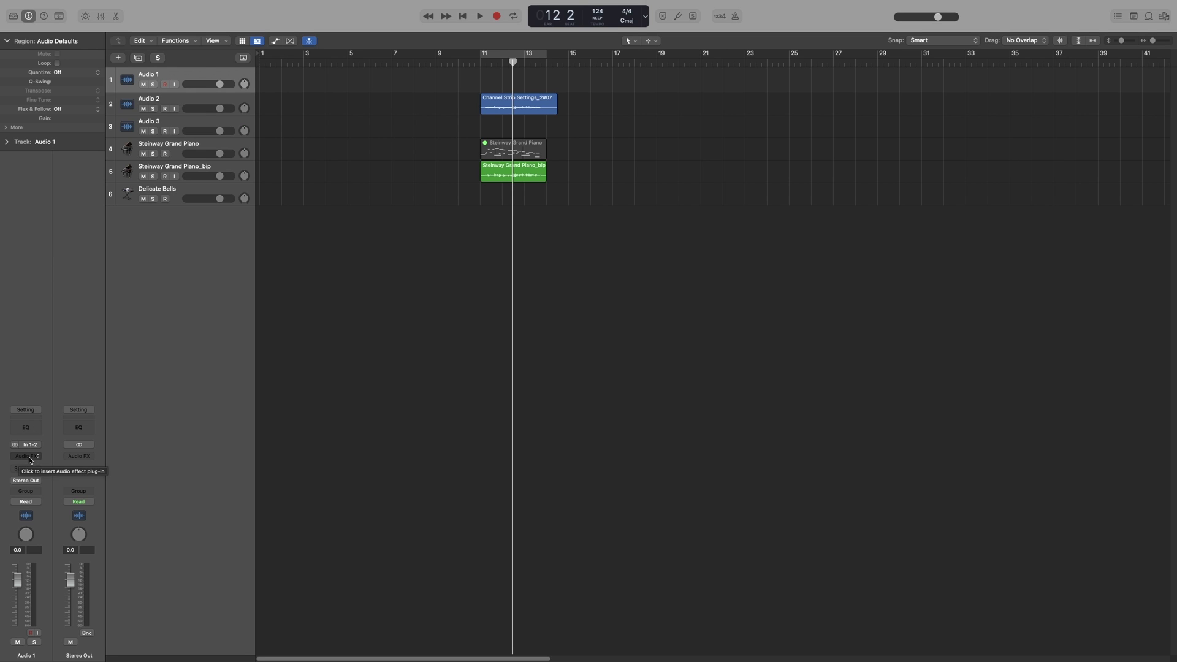
- Browse Audio 1's Audio FX plug-in menu toward Channel EQ > Stereo
click(36, 459)
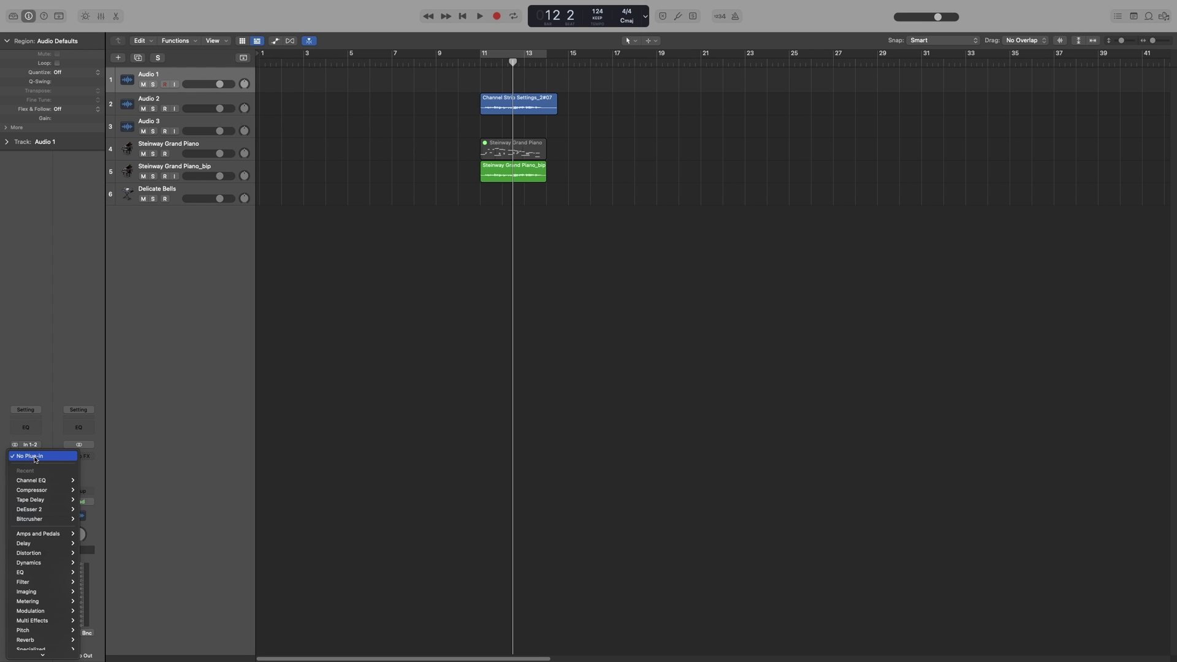
mouse_move(52, 484)
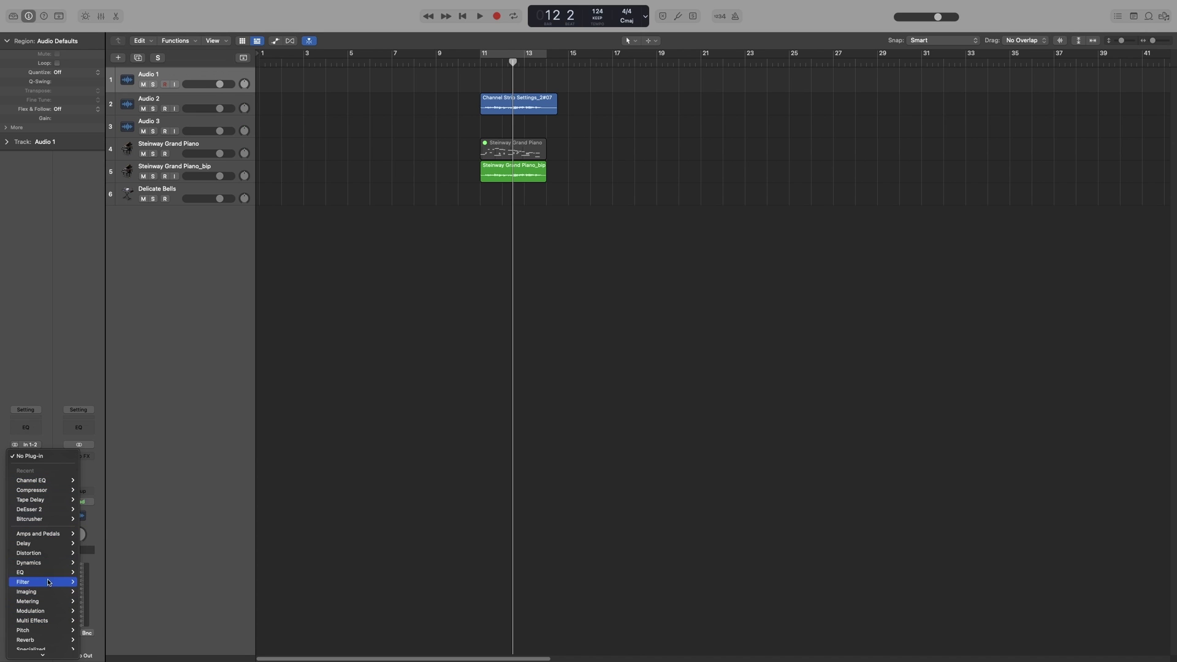
mouse_move(50, 562)
mouse_move(53, 620)
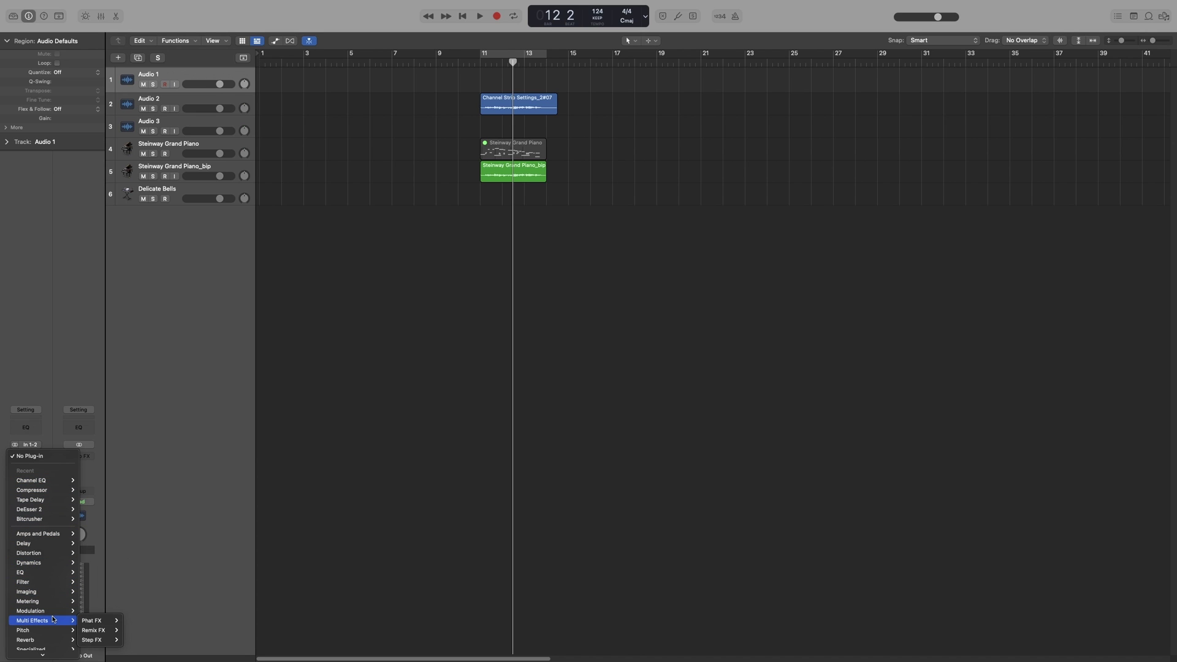
mouse_move(49, 522)
mouse_move(58, 654)
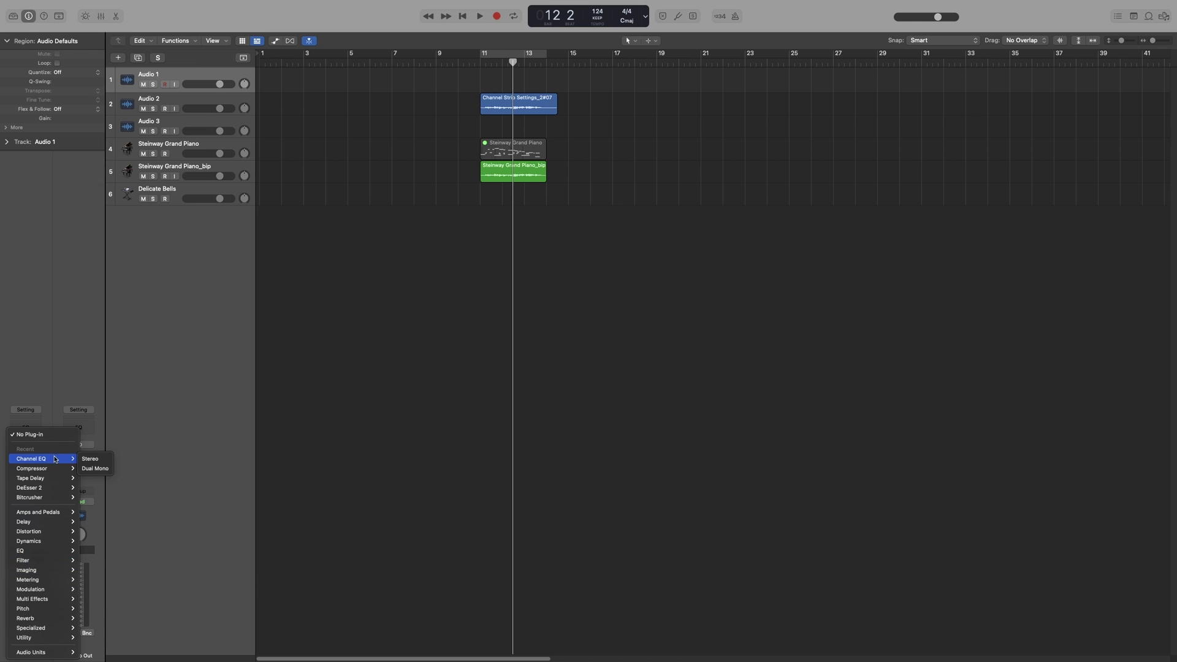
- Insert Channel EQ, Compressor, Tape Delay, DeEsser 2 and Bitcrusher on Audio 1 in order
click(91, 458)
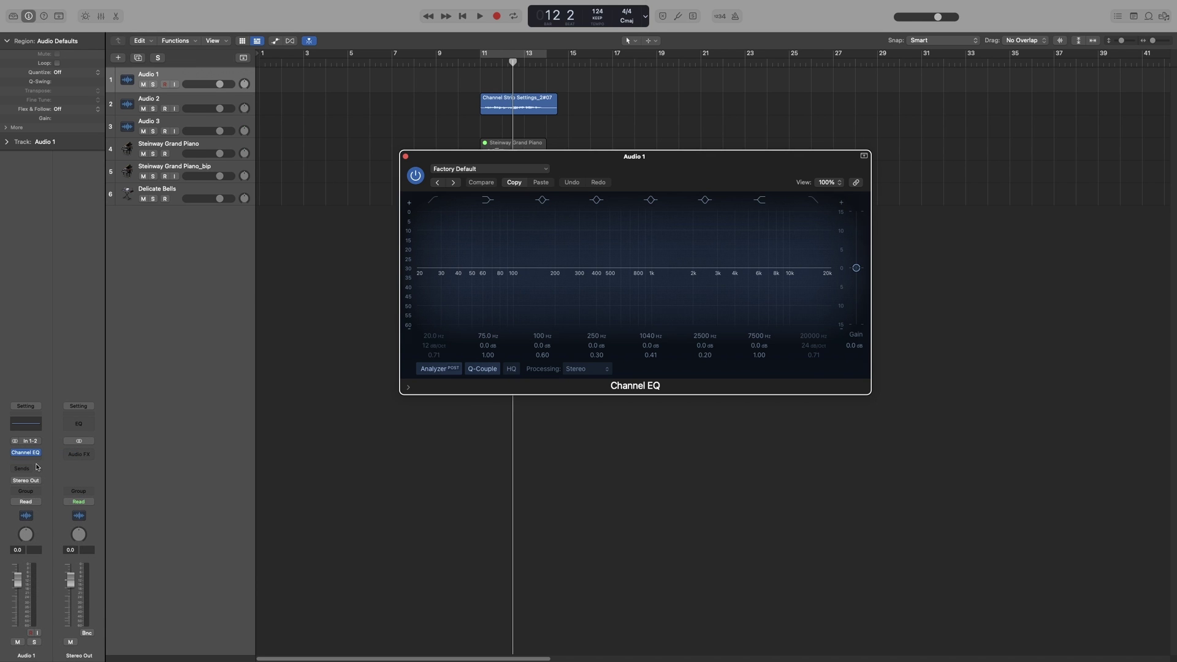
click(26, 464)
click(40, 492)
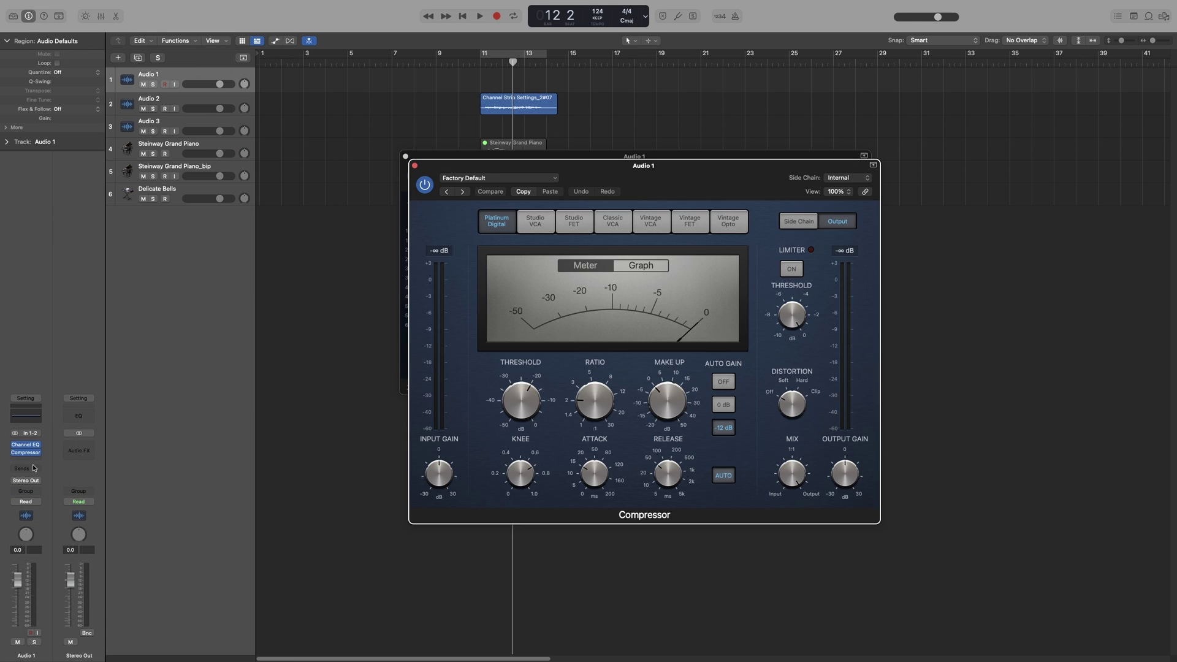
click(26, 464)
click(37, 501)
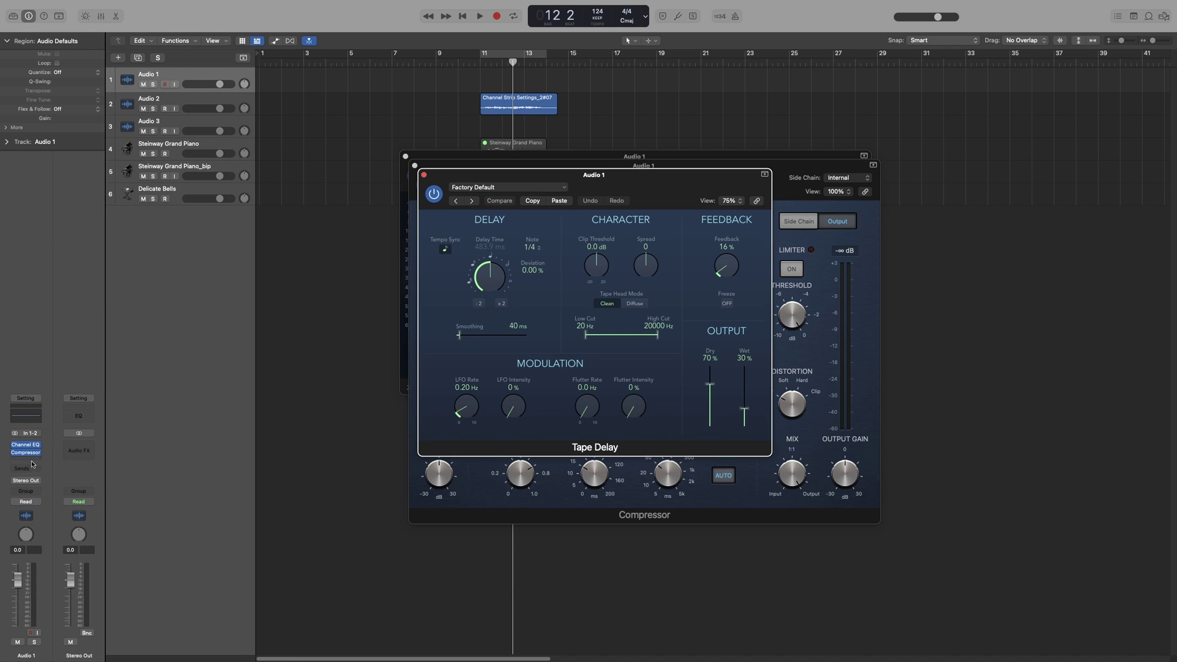
click(30, 461)
click(36, 512)
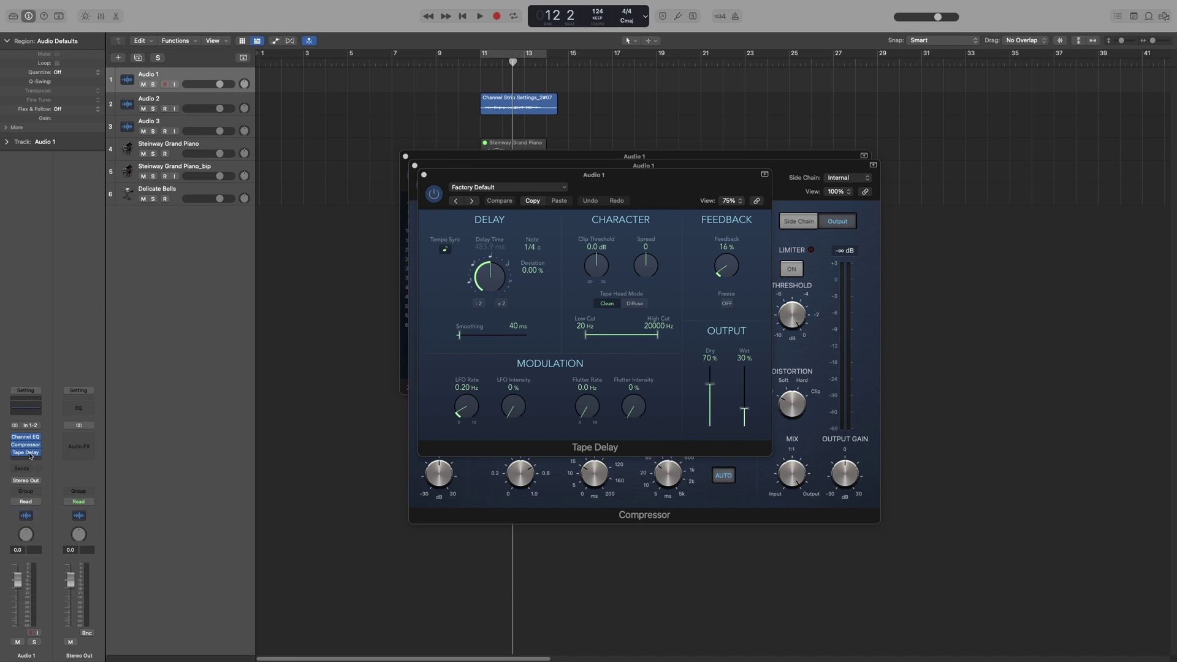
click(30, 461)
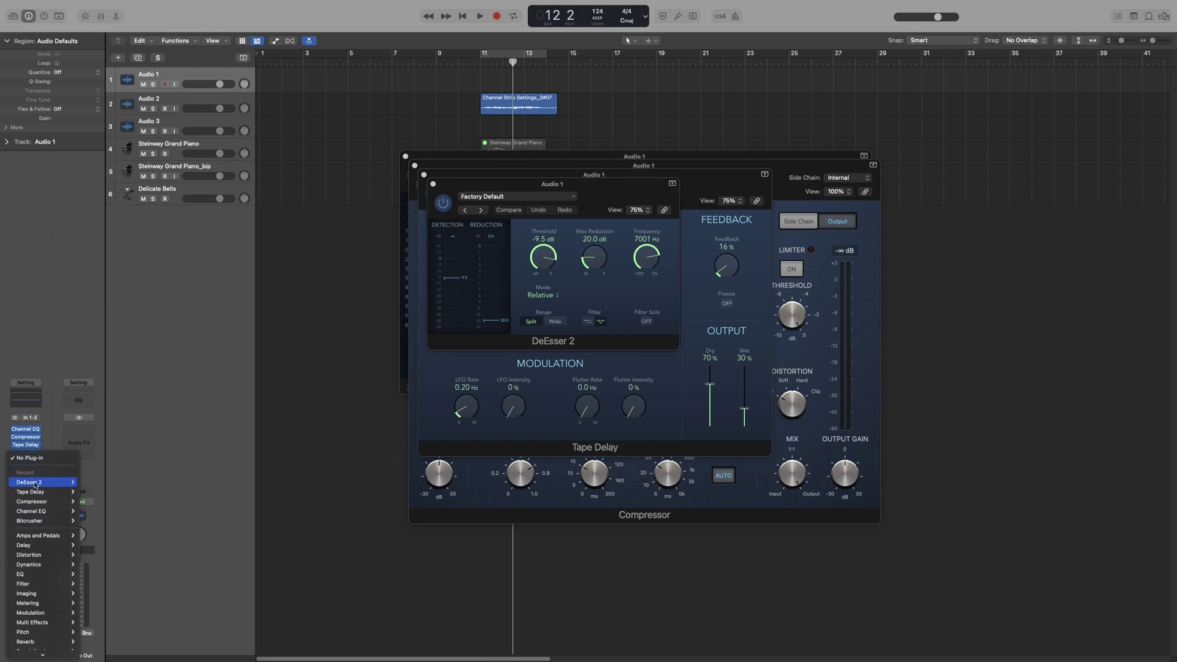
click(37, 521)
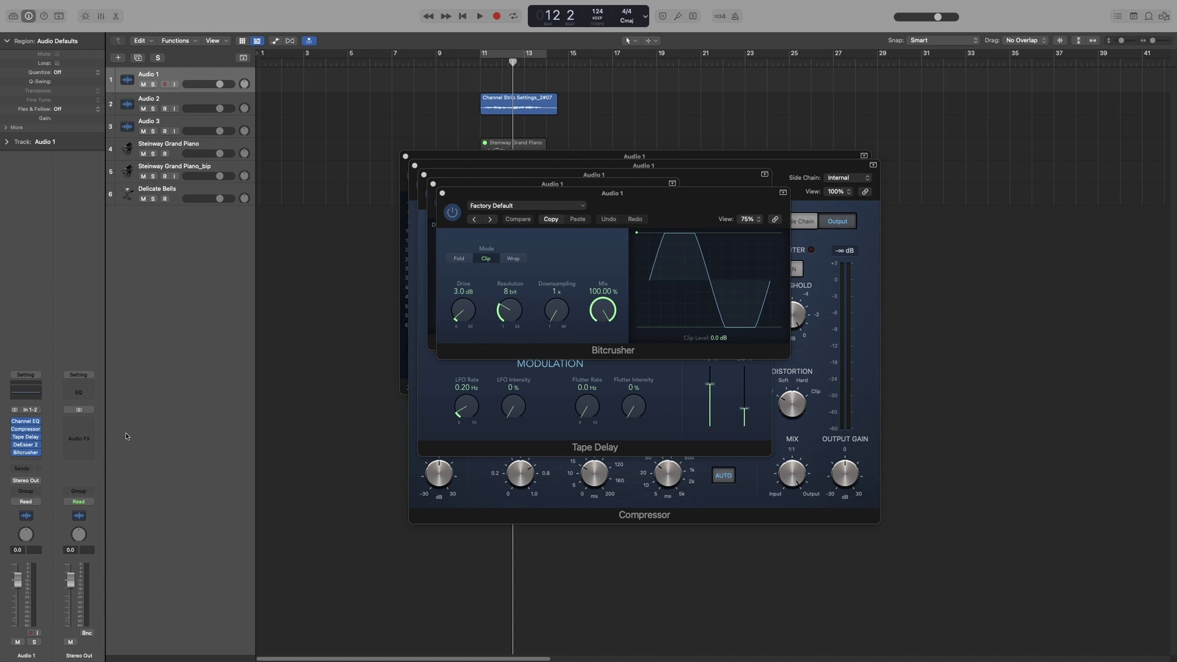
mouse_move(27, 438)
- Bypass and re-enable the Channel EQ and the Bitcrusher
click(16, 423)
click(15, 422)
click(634, 195)
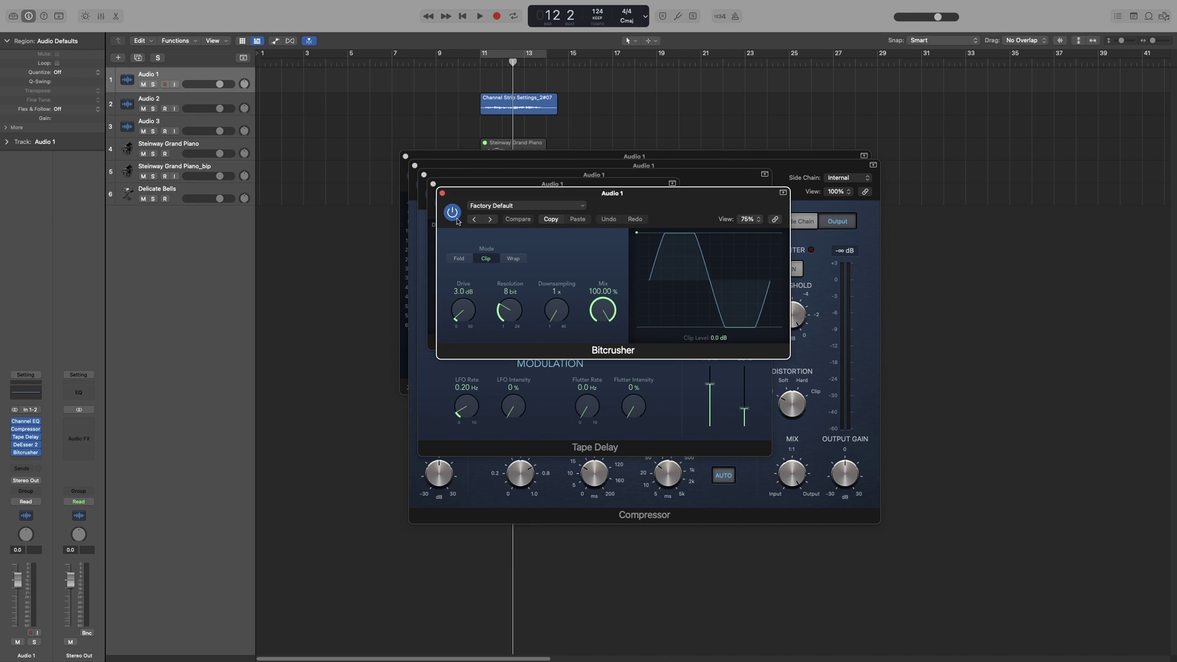
click(14, 452)
mouse_move(94, 427)
click(15, 452)
- Close the Tape Delay, Bitcrusher, DeEsser 2, Channel EQ and Compressor windows
mouse_move(27, 440)
click(27, 439)
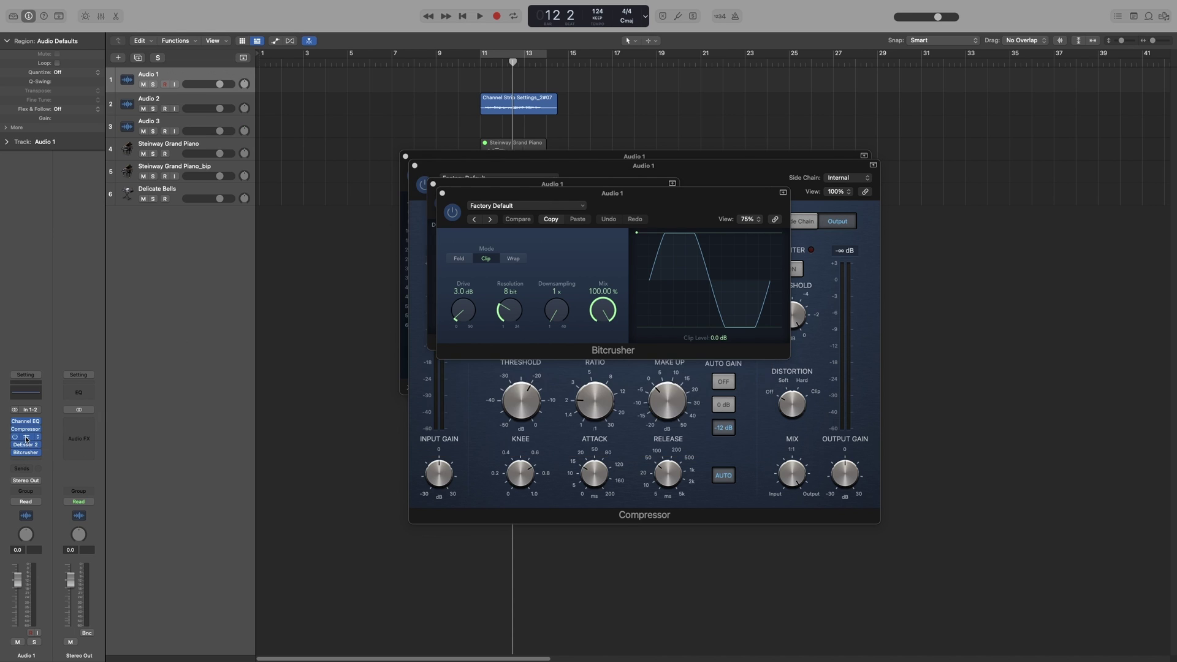
click(442, 193)
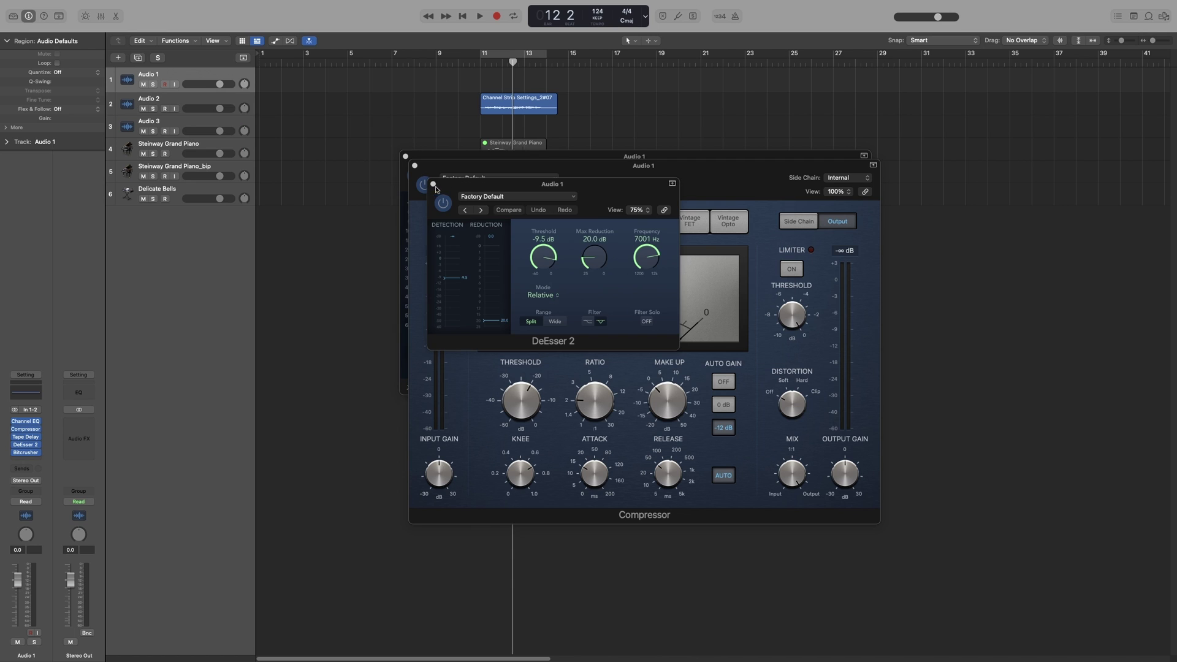
click(432, 184)
click(411, 160)
click(405, 157)
click(414, 166)
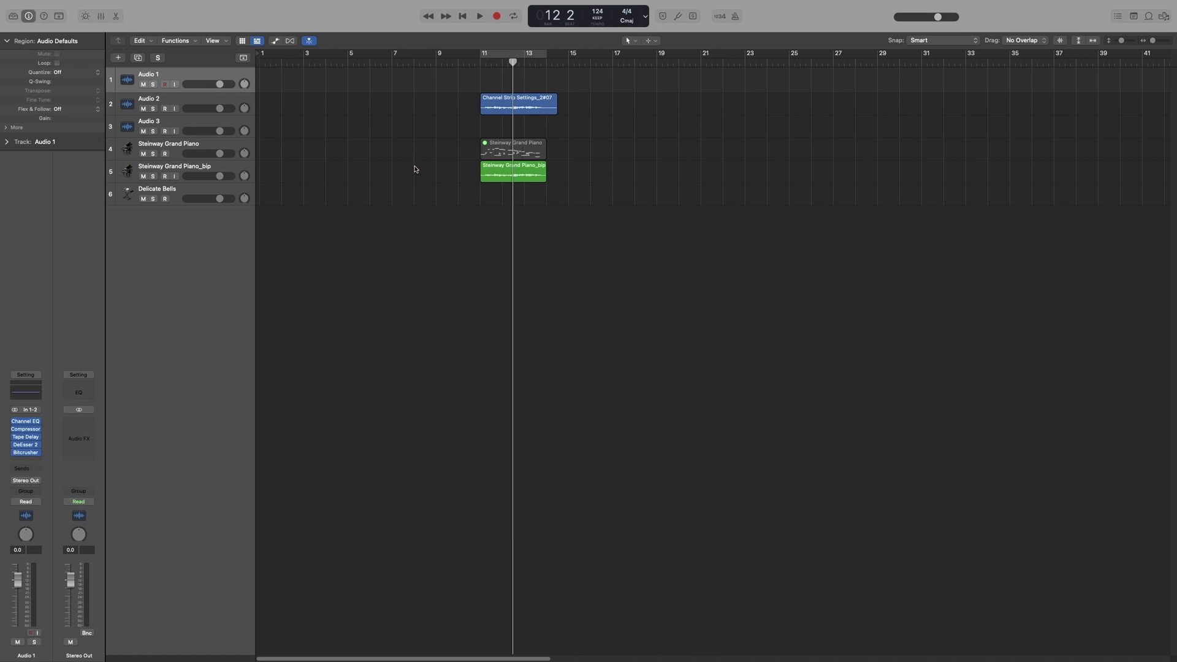
- Open the Compressor window and browse its slot's plug-in list without changing it
click(26, 431)
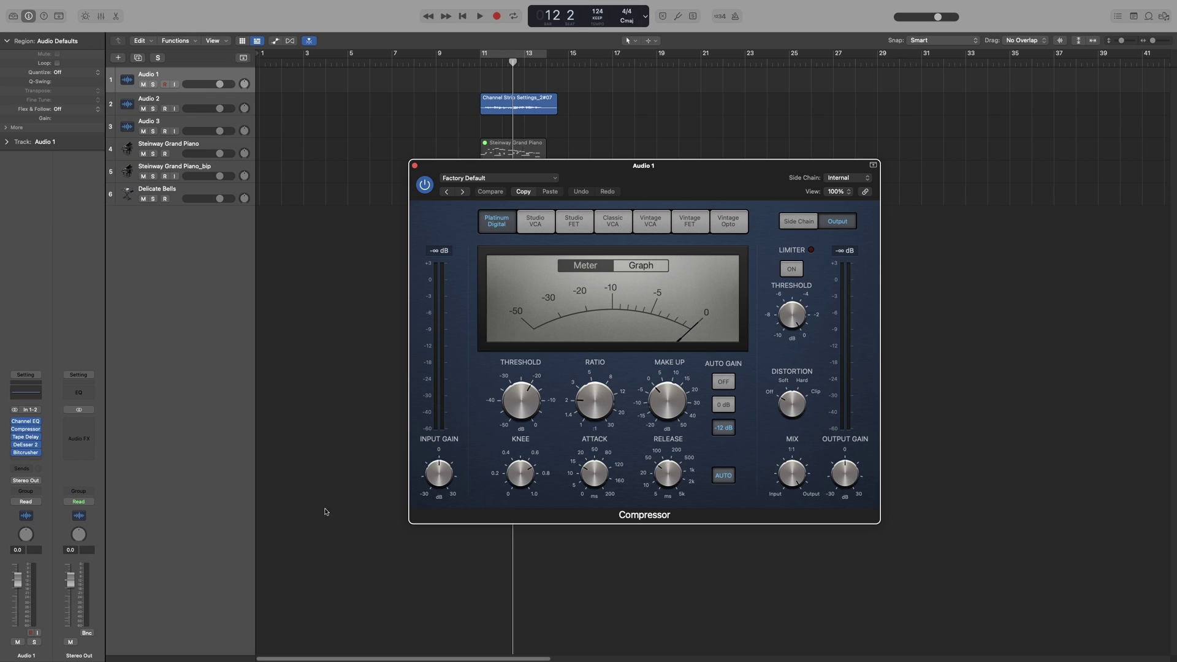
mouse_move(37, 431)
click(38, 431)
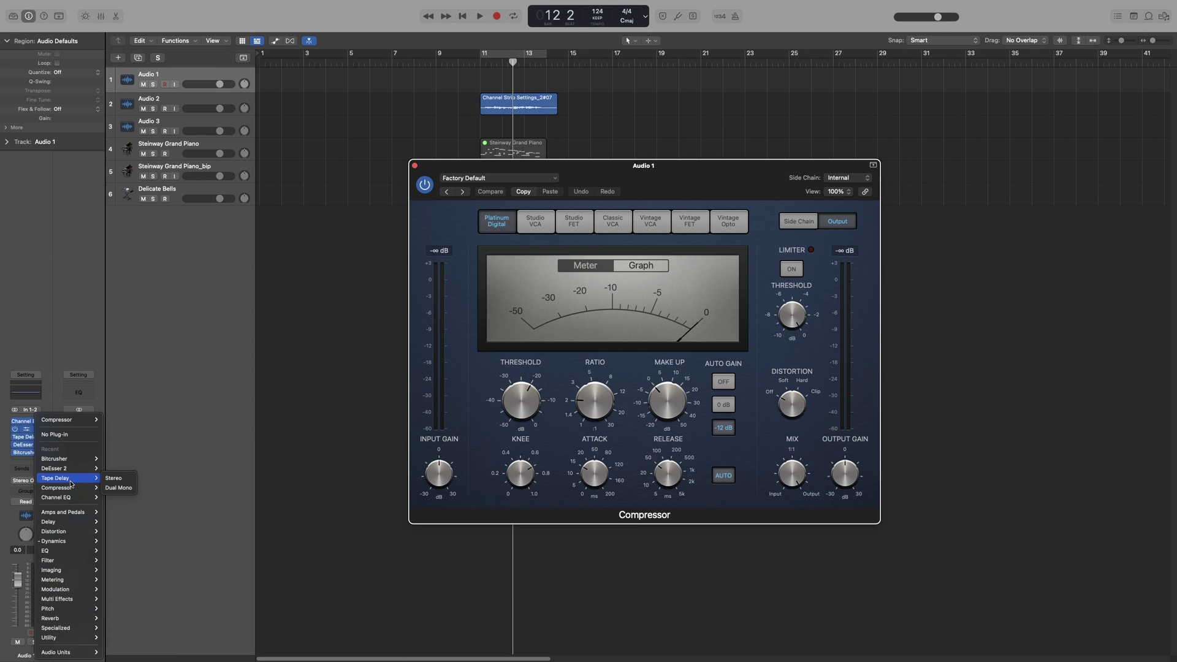
mouse_move(71, 503)
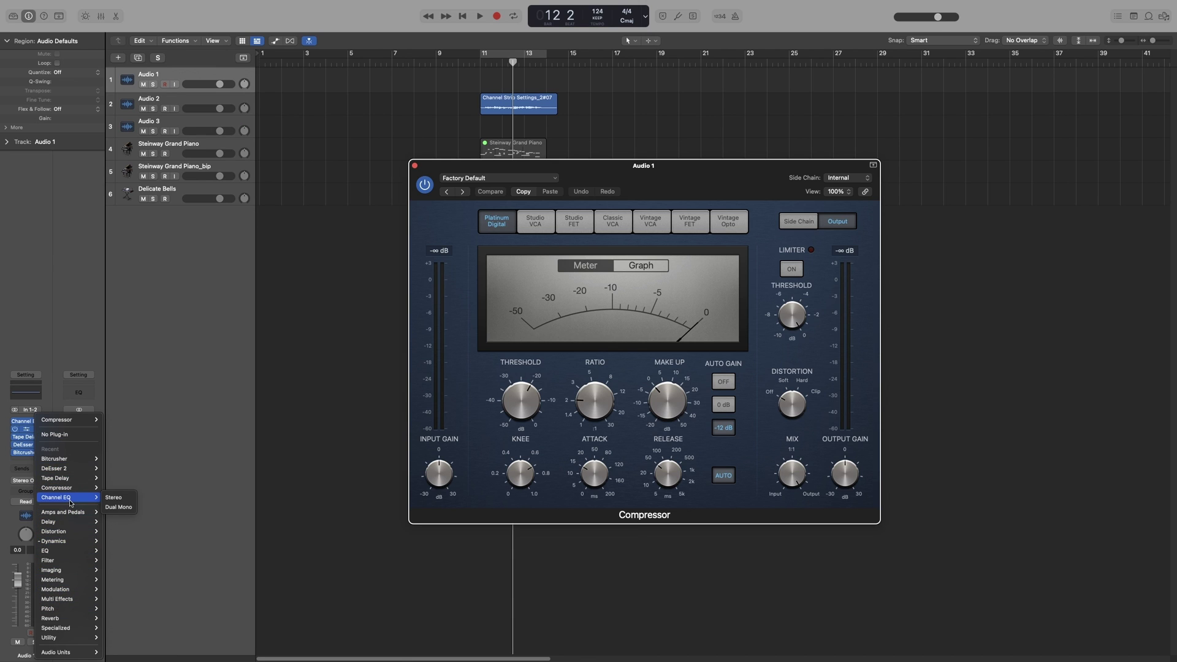
mouse_move(61, 424)
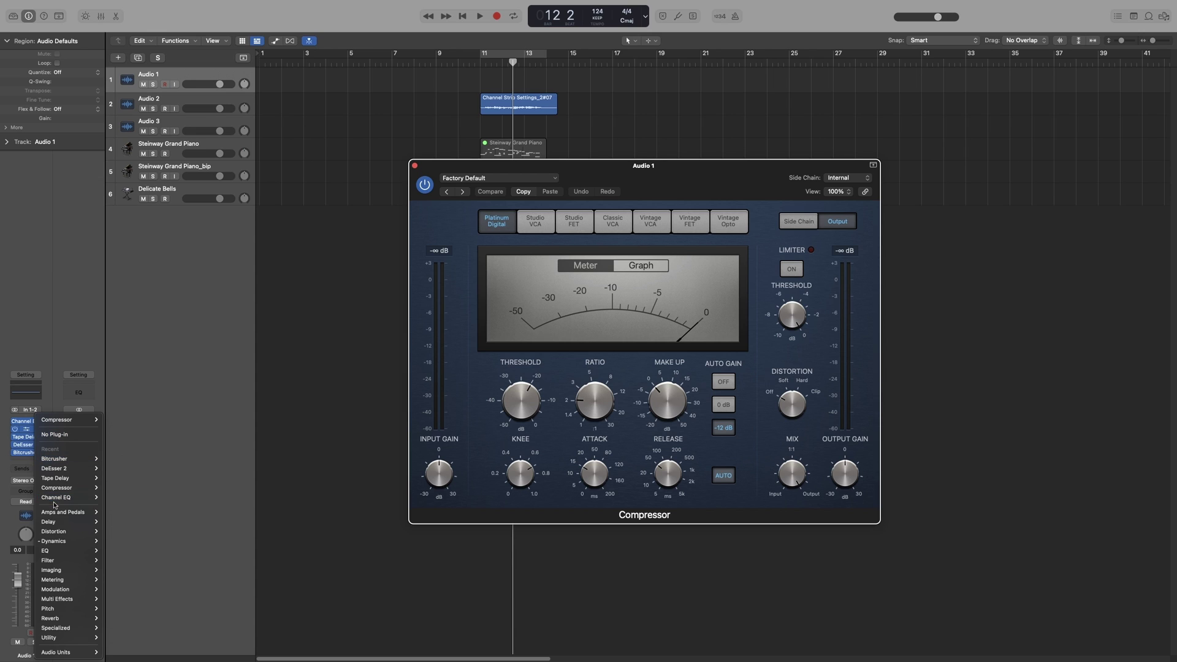
mouse_move(40, 544)
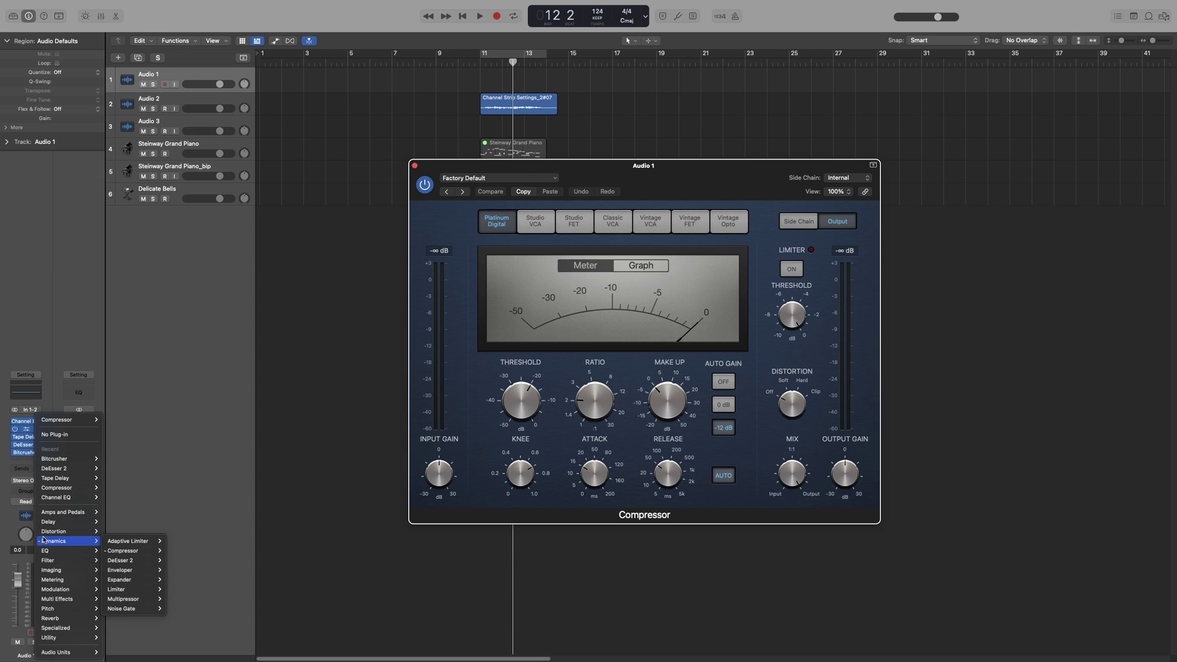
key(Escape)
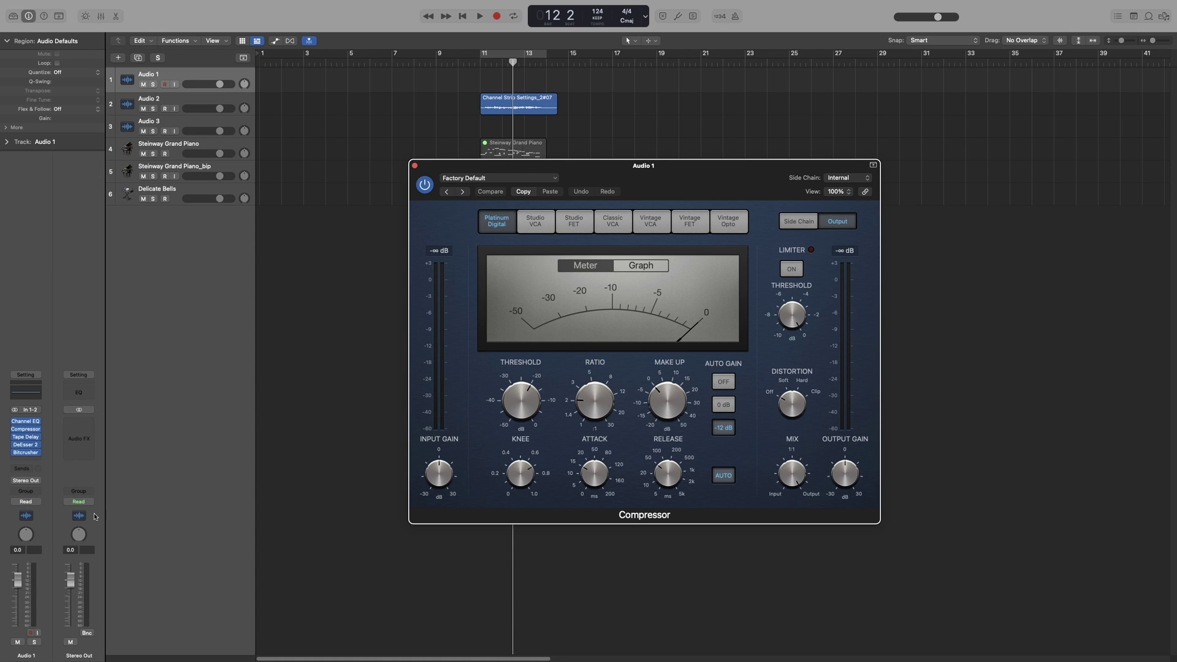
- Browse the DeEsser 2 slot's plug-in list and close it without changes
click(42, 447)
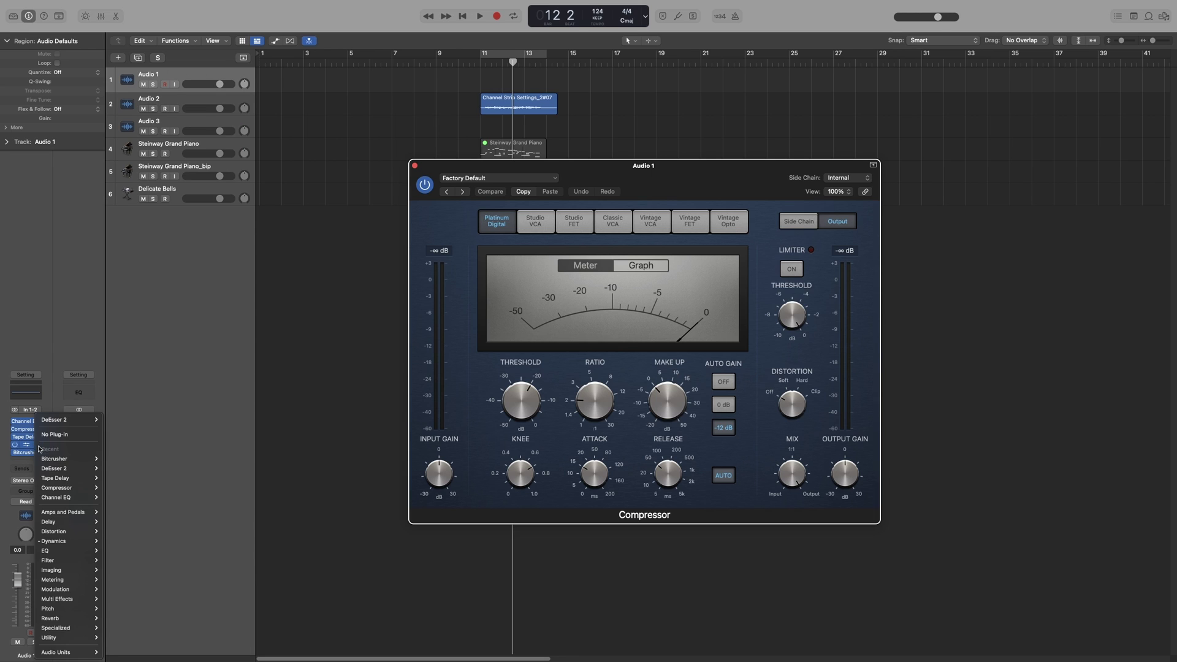
mouse_move(45, 542)
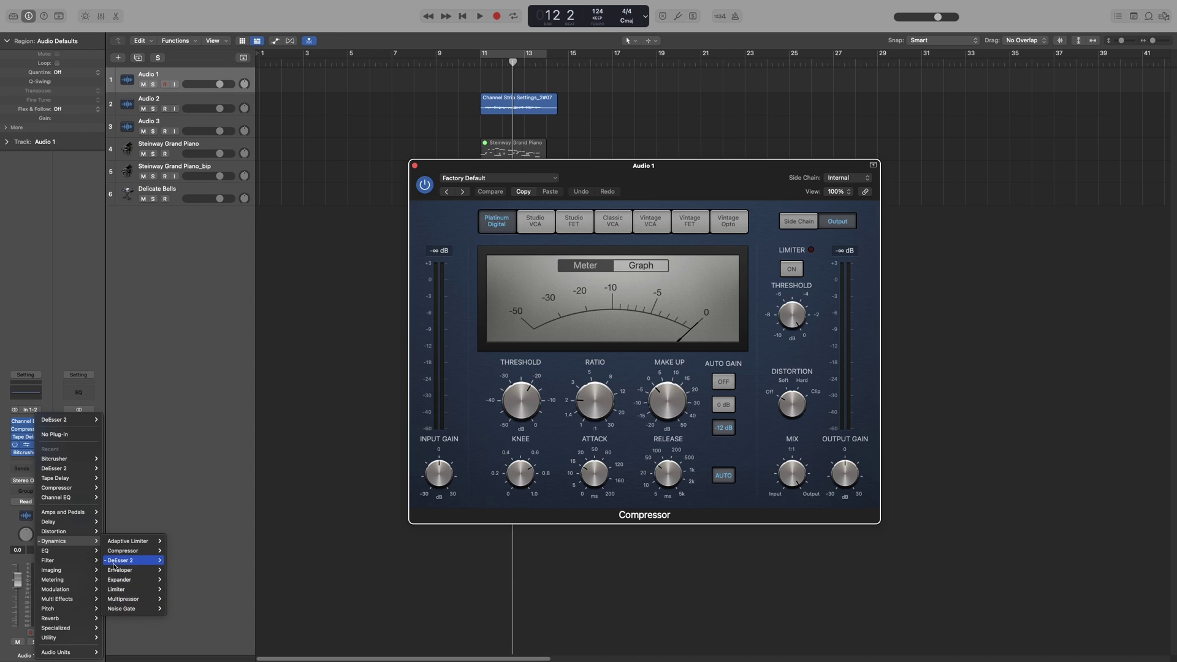
mouse_move(114, 564)
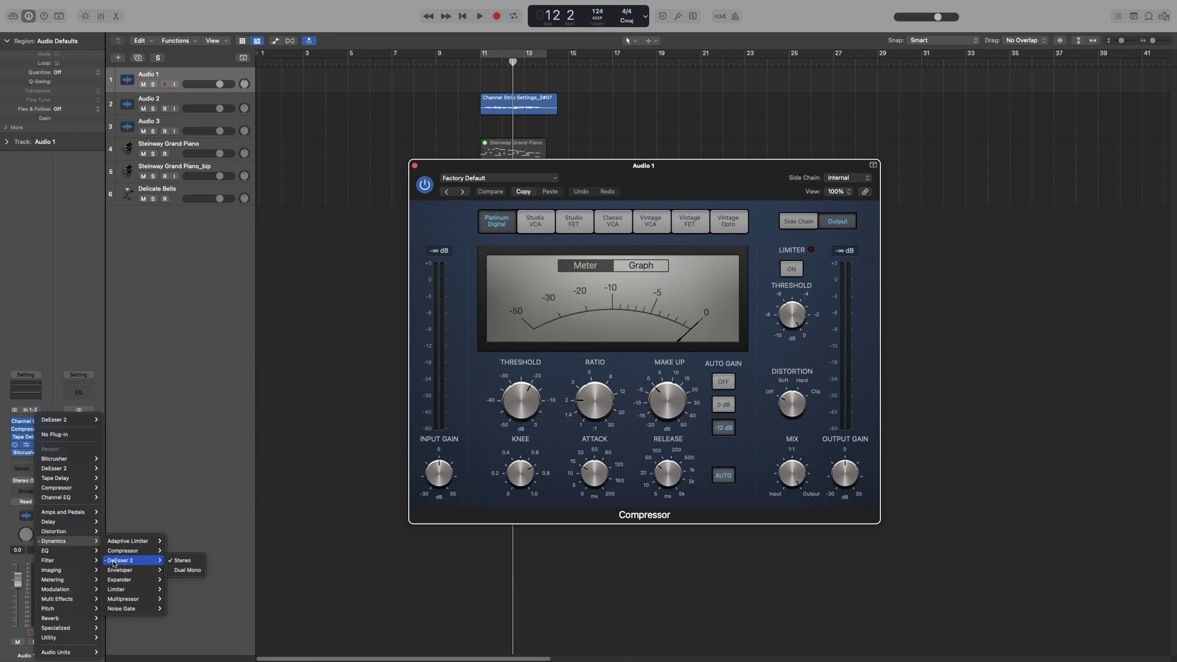
click(189, 441)
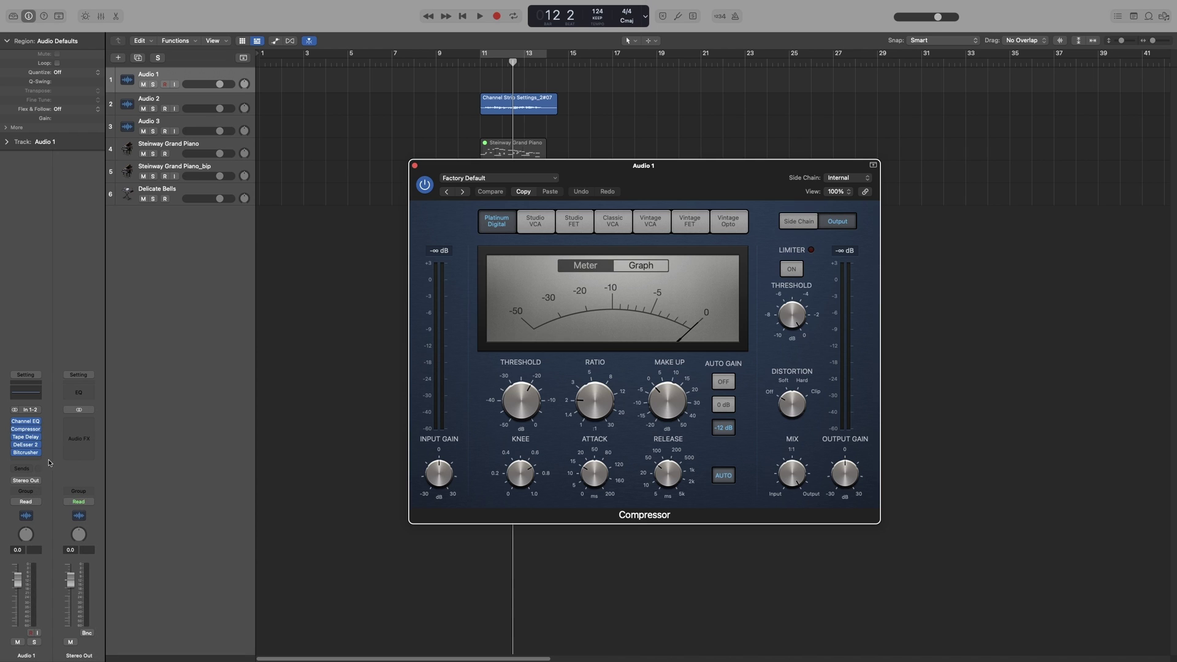
- Add an empty insert slot, move DeEsser 2 above Compressor, and Bitcrusher to the top
mouse_move(27, 455)
click(27, 454)
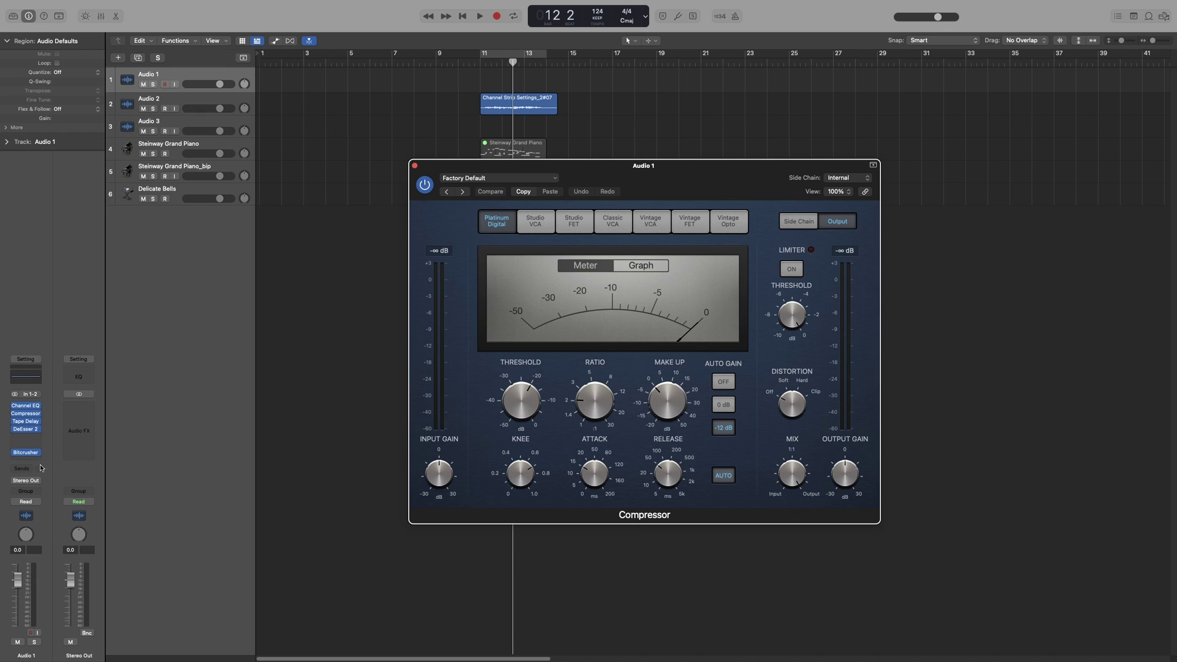
mouse_move(27, 430)
drag(26, 431, 35, 412)
drag(25, 452, 32, 407)
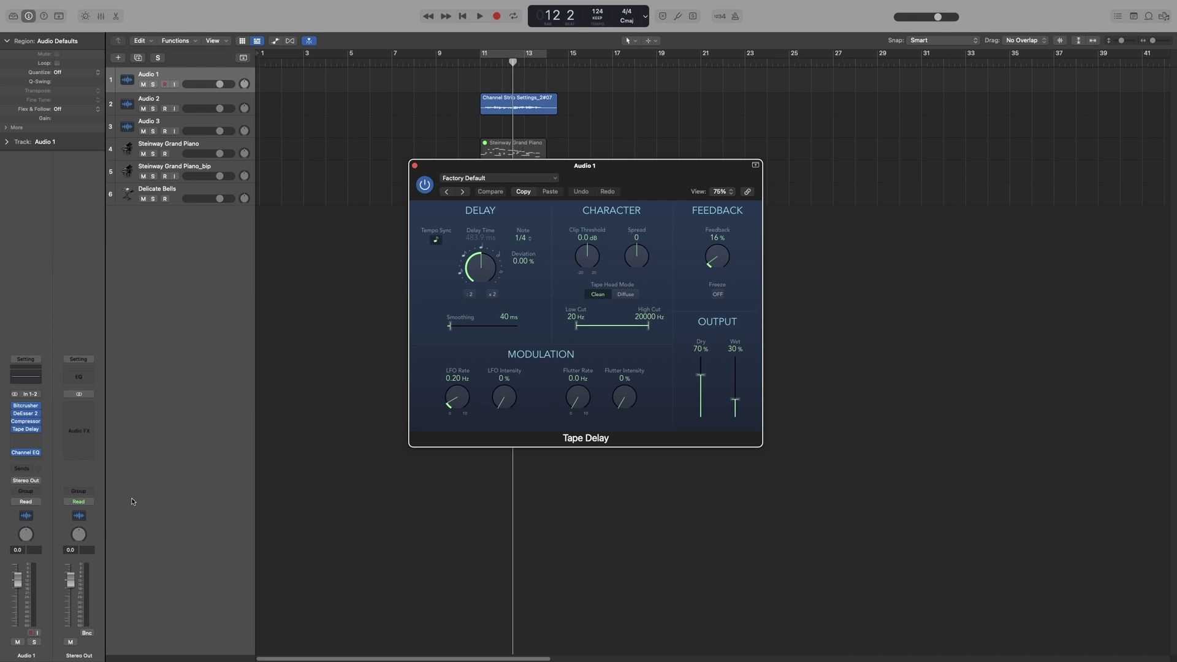
- Add Channel EQ after Audio 3's Compressor and close the Channel EQ, Compressor and Tape Delay windows
click(184, 122)
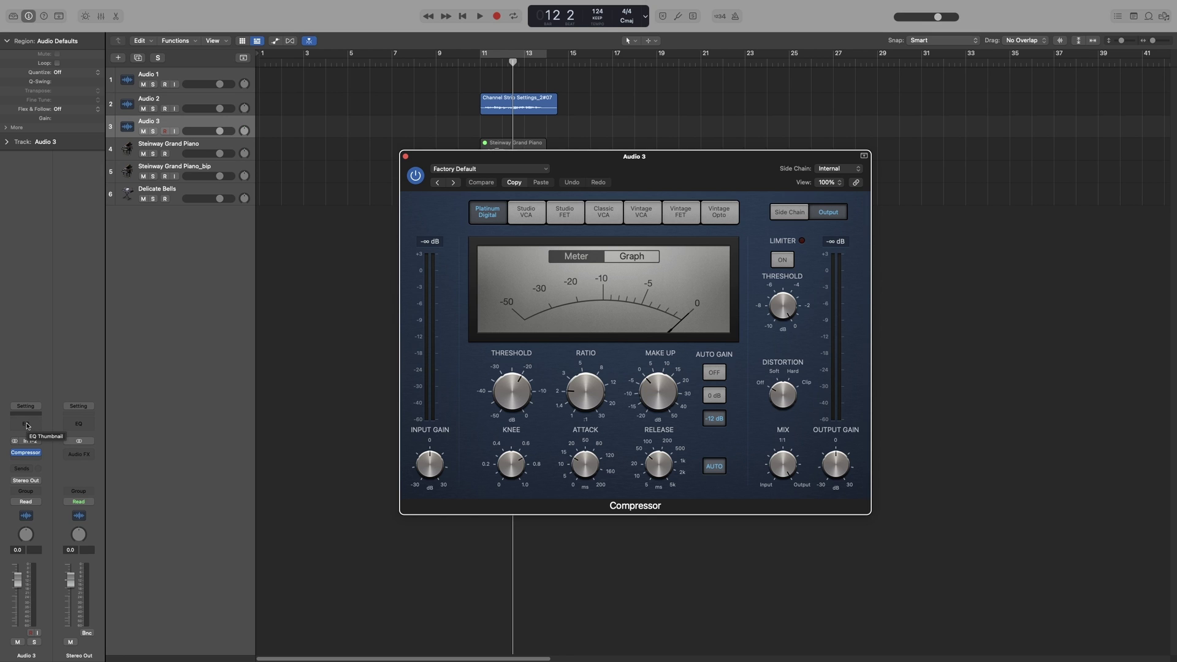
click(27, 425)
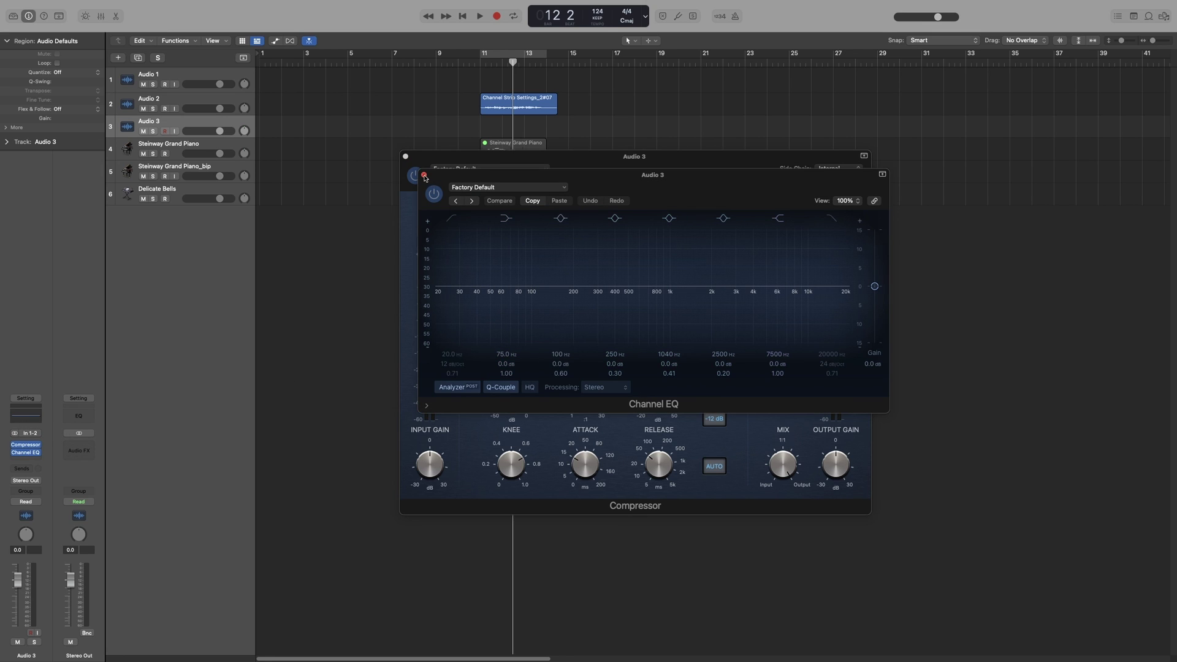
click(425, 175)
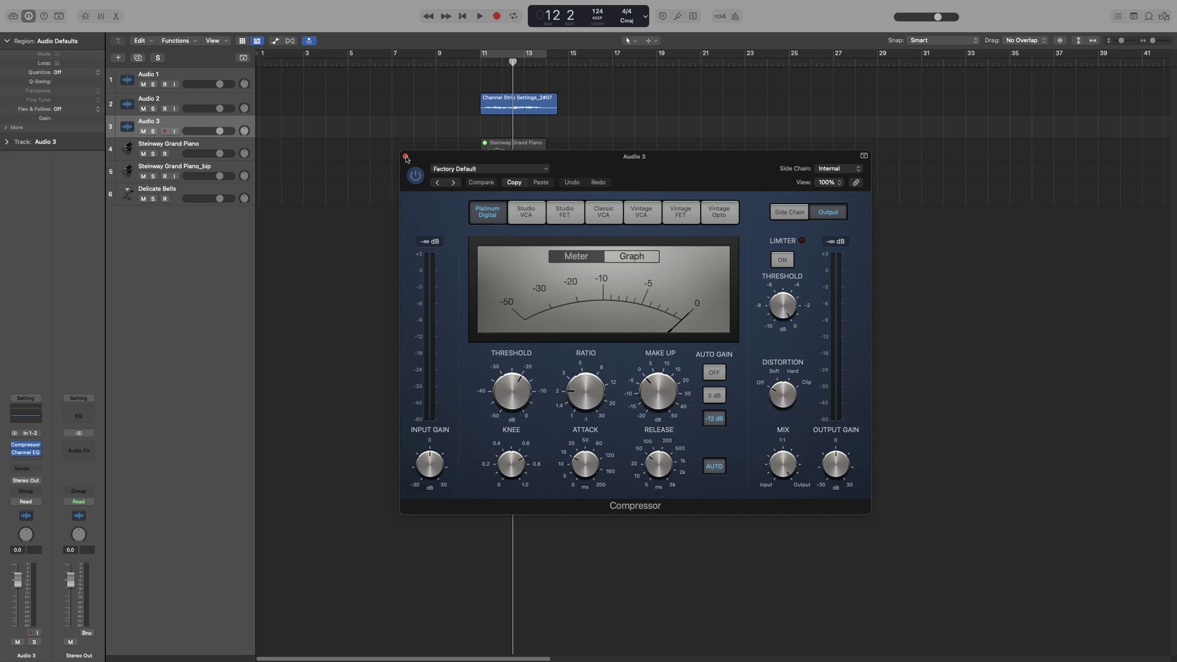
click(406, 158)
click(417, 167)
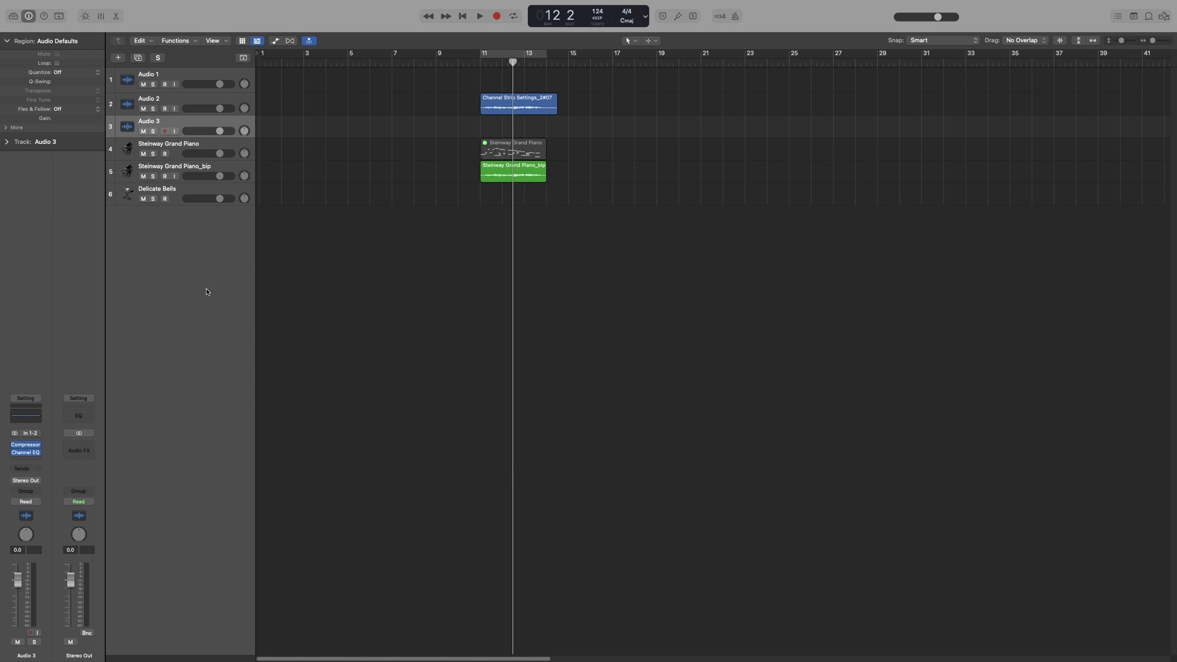
- Select Audio 1 and keep its sends at No Send and its output on Stereo Output
click(177, 77)
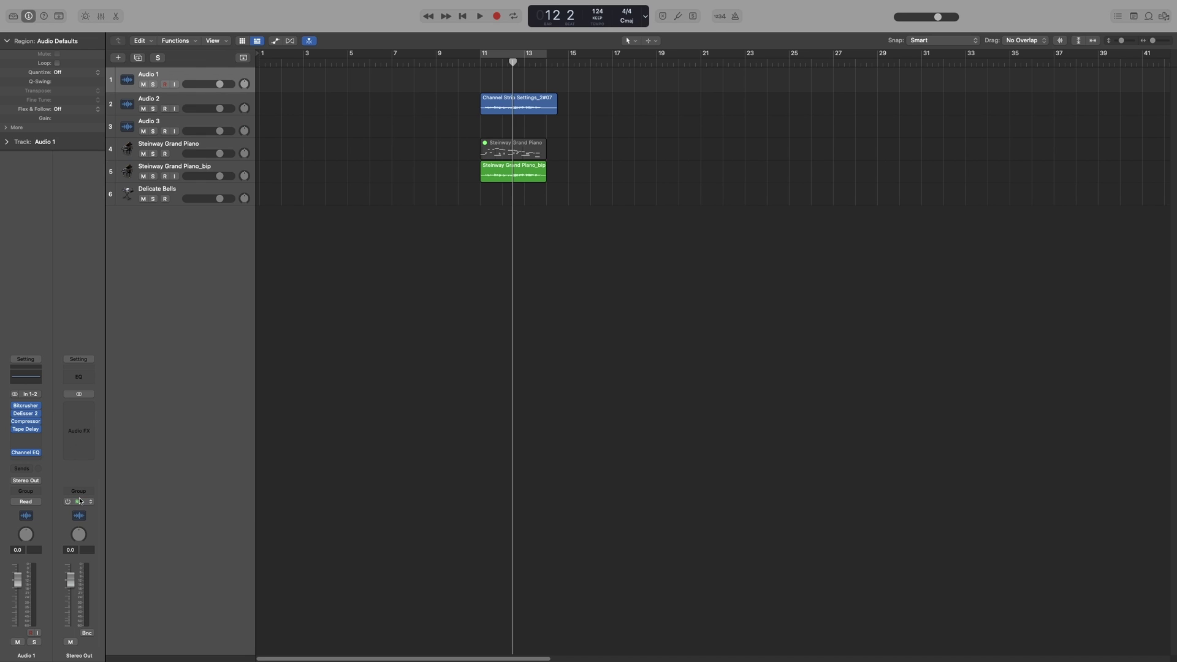
mouse_move(40, 418)
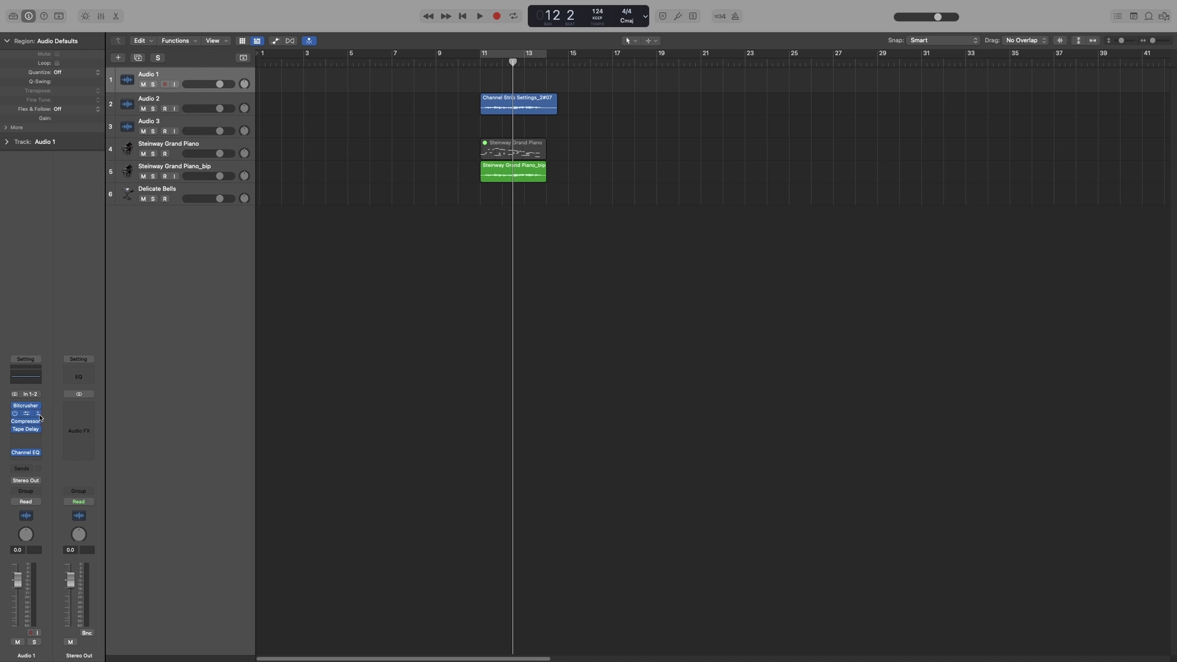
click(28, 470)
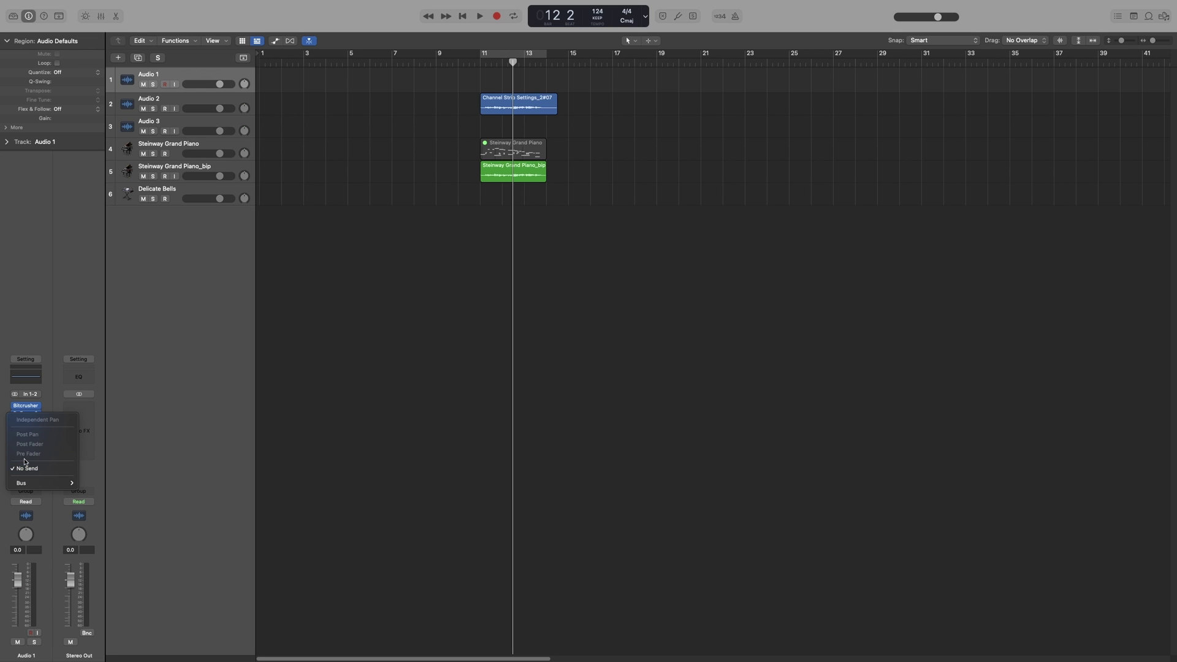
click(163, 407)
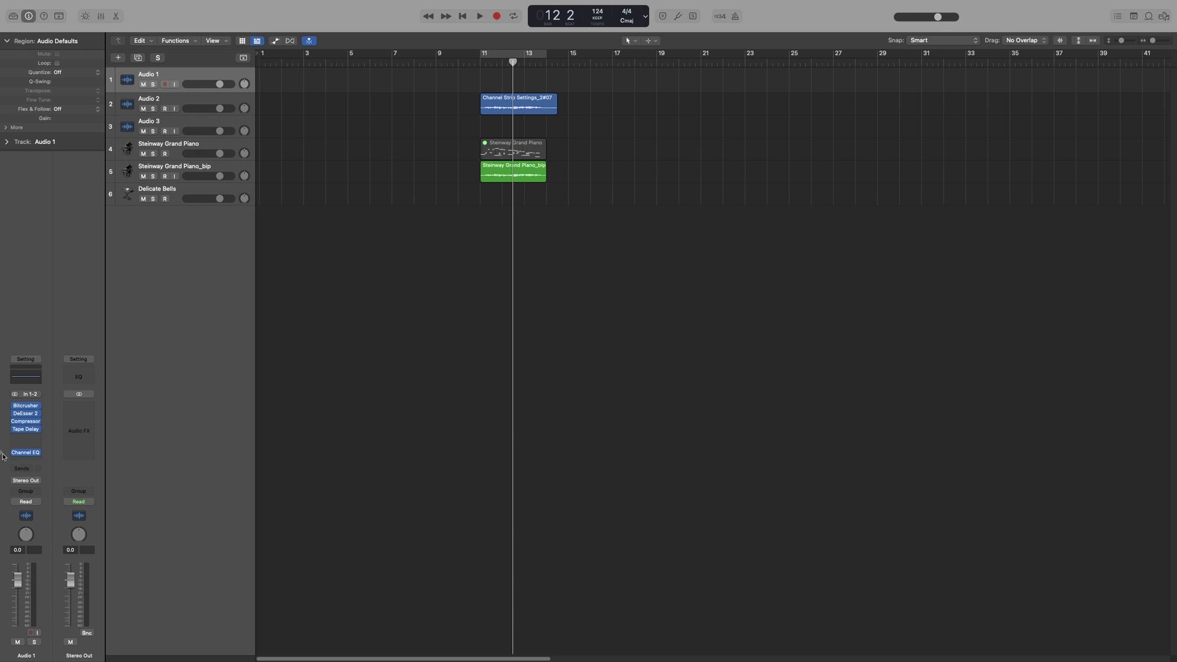
click(37, 482)
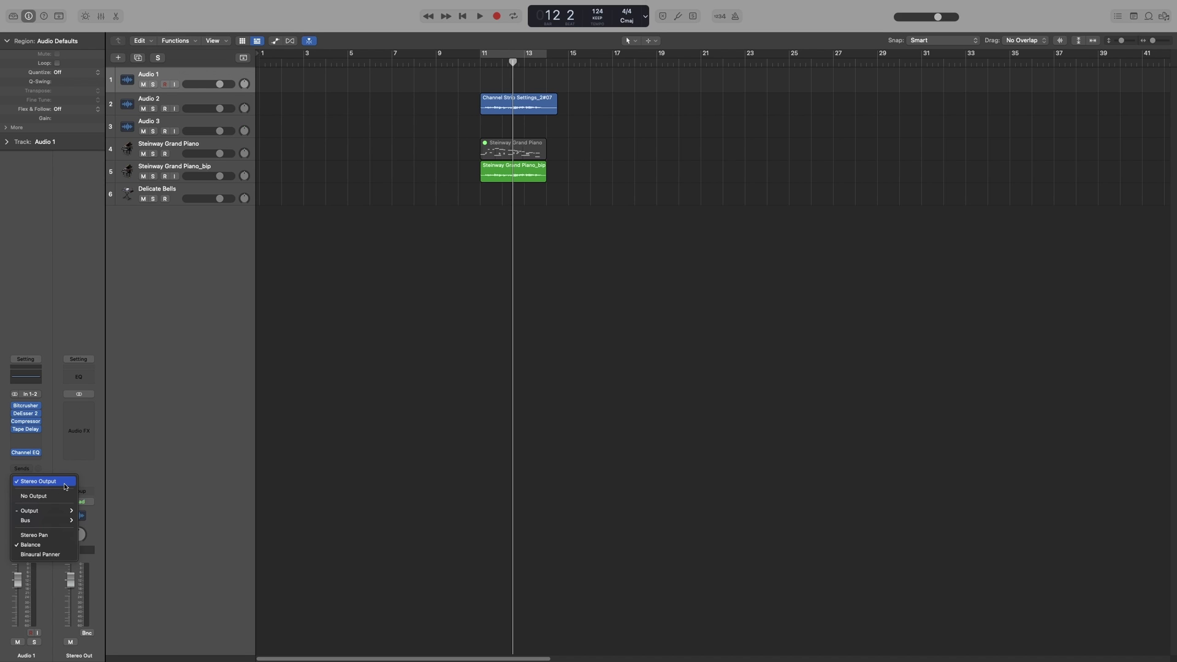
click(66, 486)
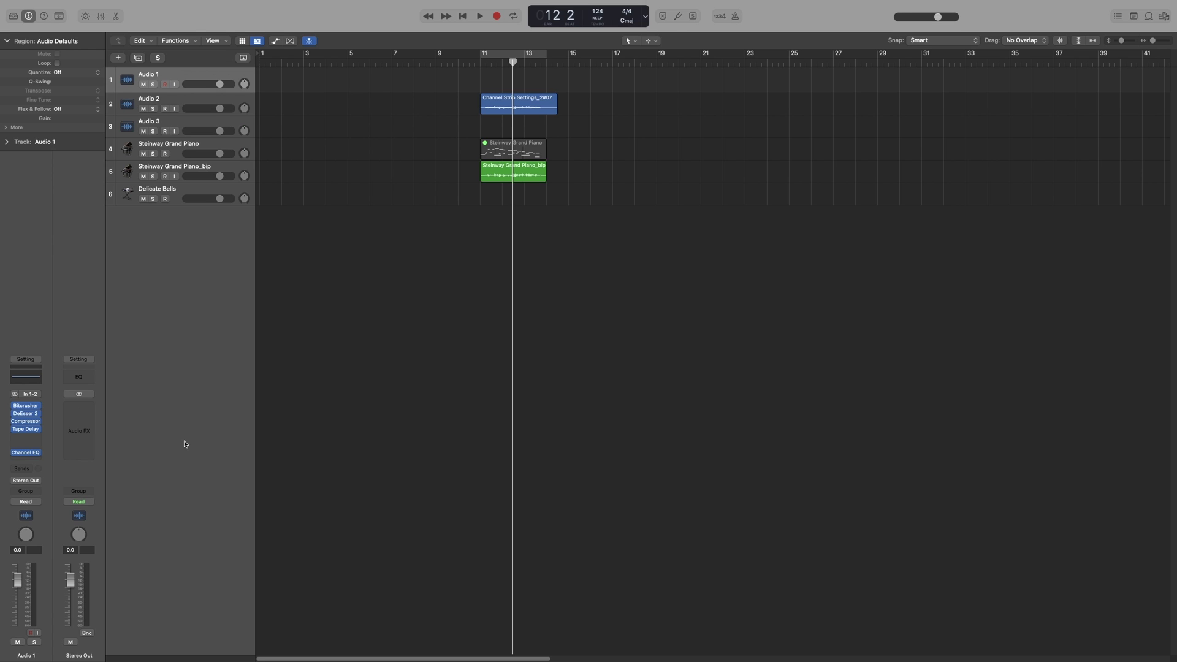
key(super+comma)
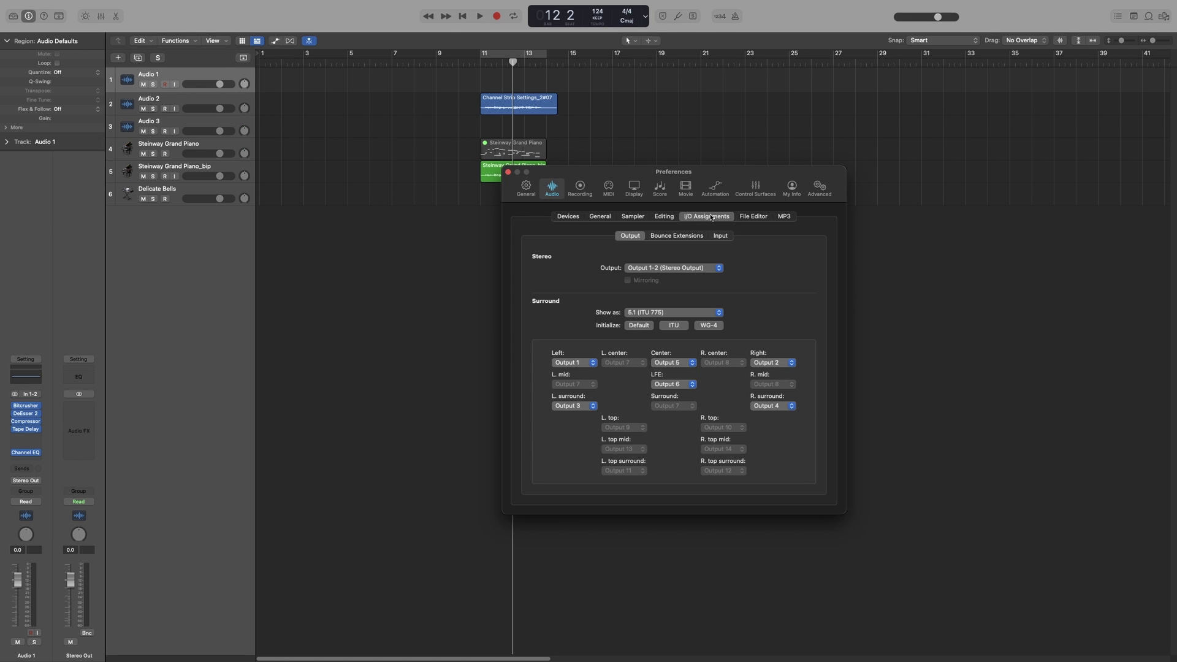
click(638, 268)
click(659, 269)
click(683, 270)
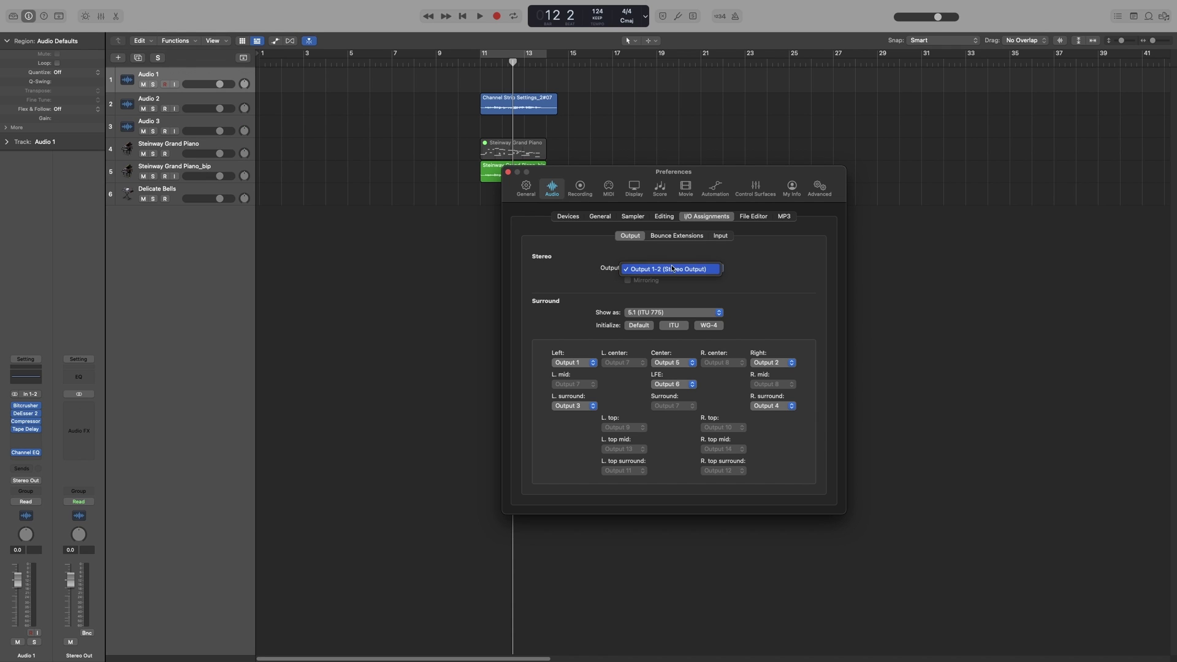
click(508, 173)
click(508, 172)
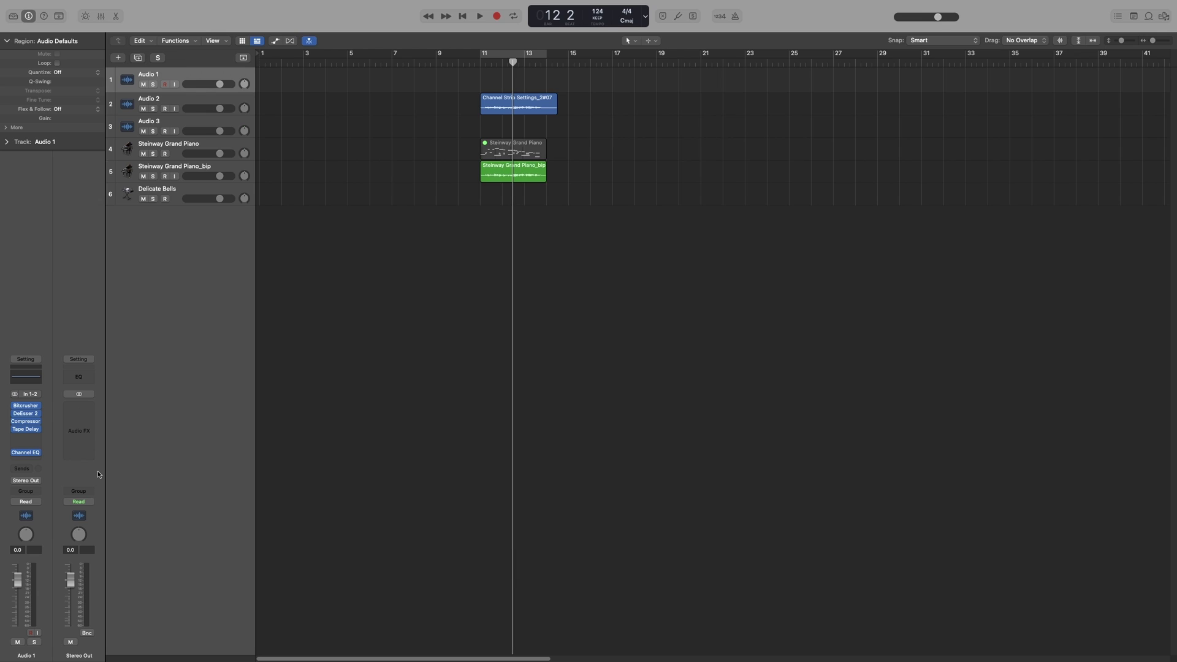
- Leave Audio 1's automation on Read and switch its pan to Stereo Pan, nudged right
click(24, 502)
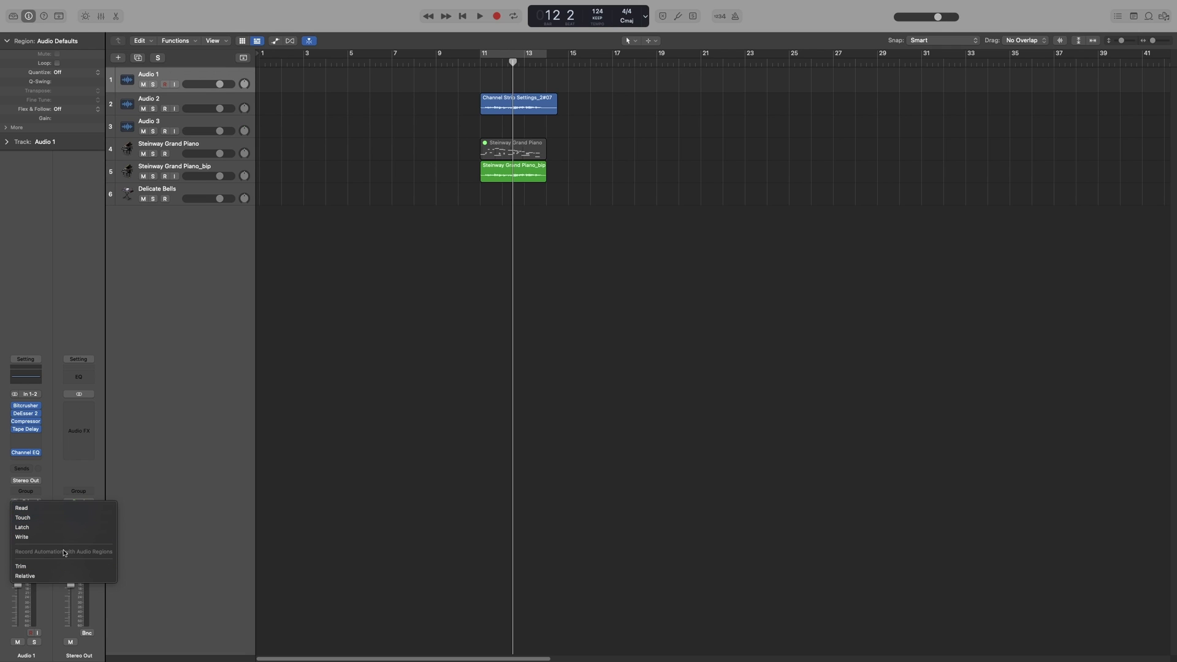
click(153, 452)
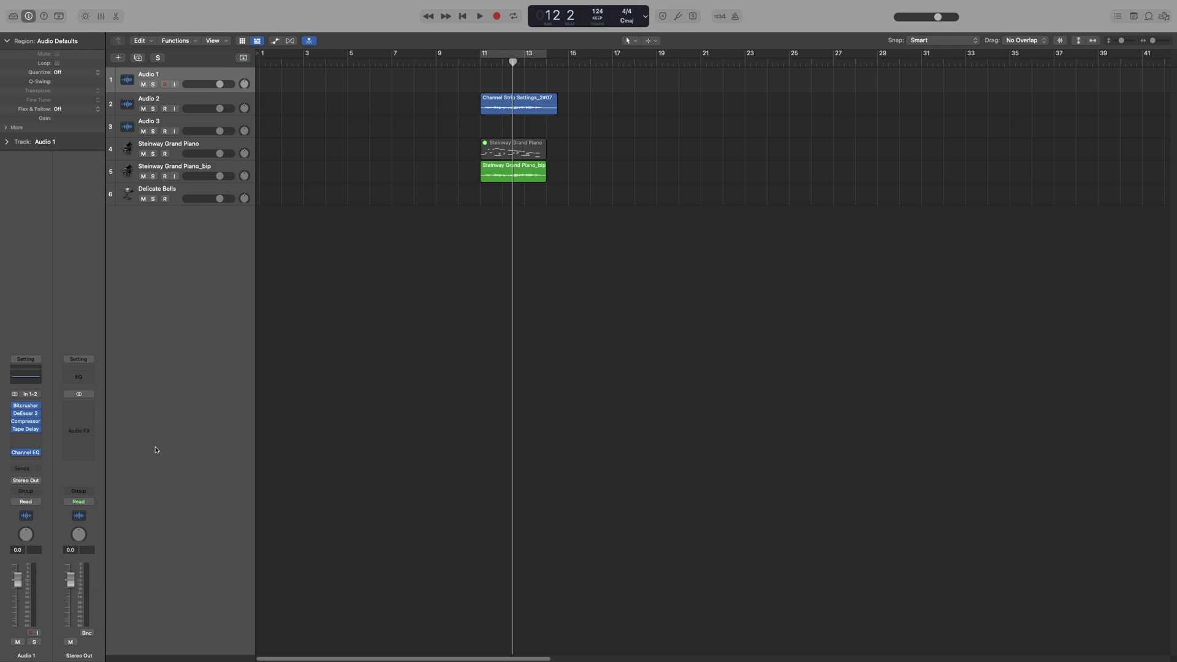
right_click(29, 537)
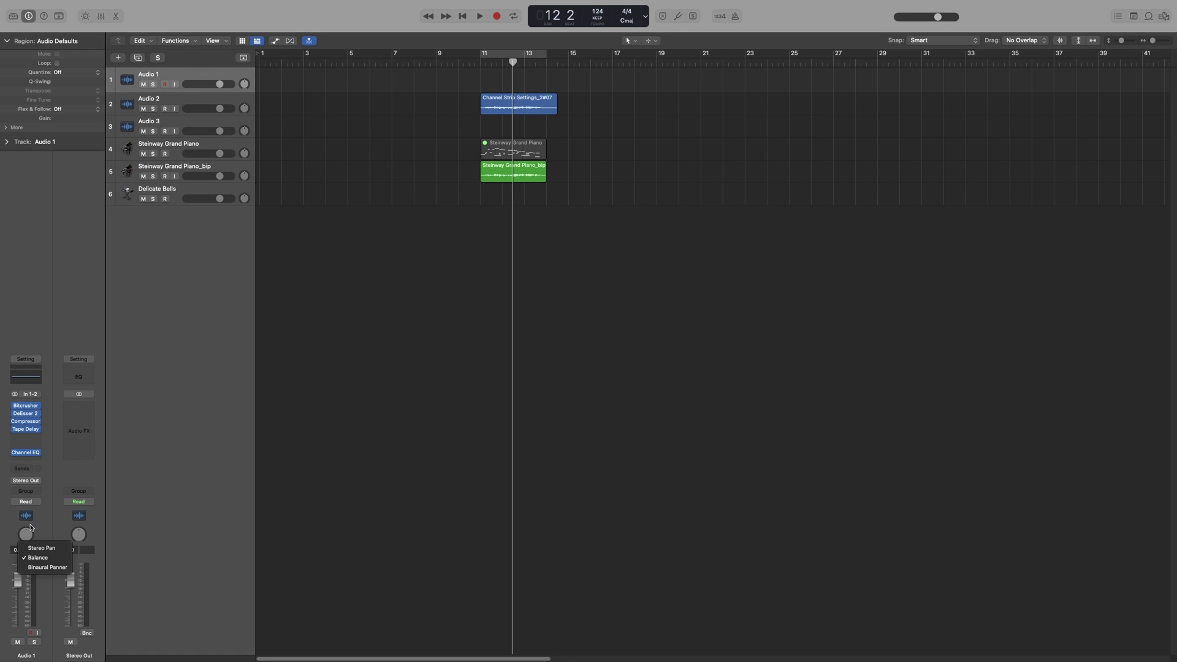
click(45, 549)
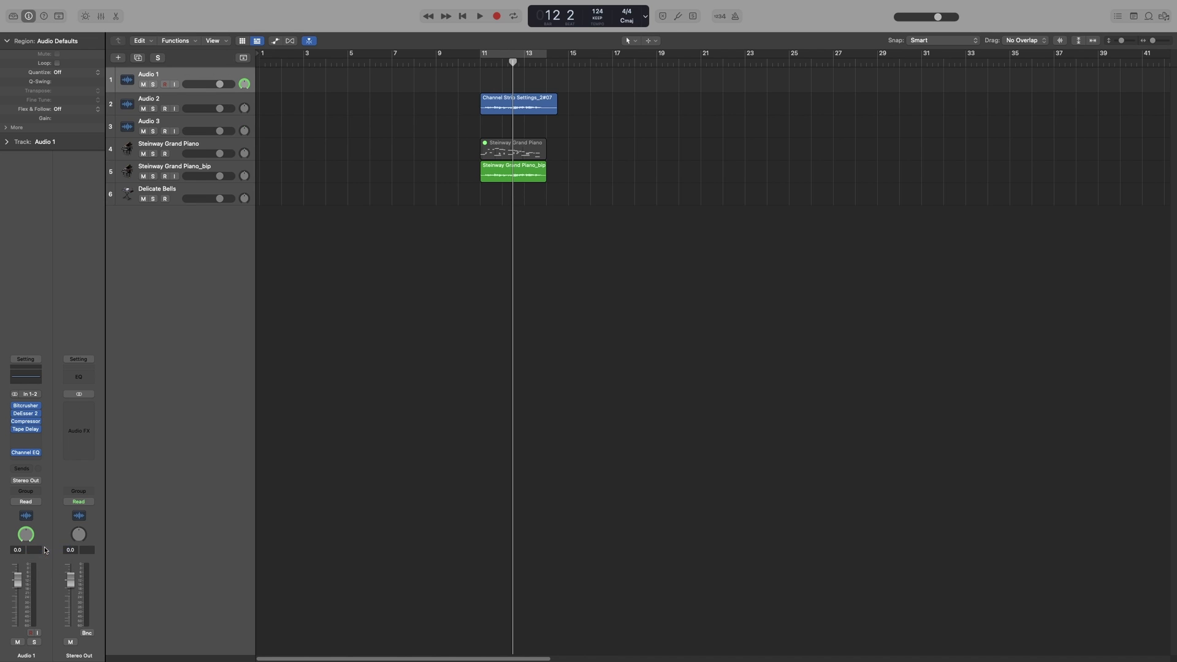
drag(29, 542, 28, 537)
- Try Balance mode, then switch Audio 1's panning to Binaural Panner
right_click(28, 537)
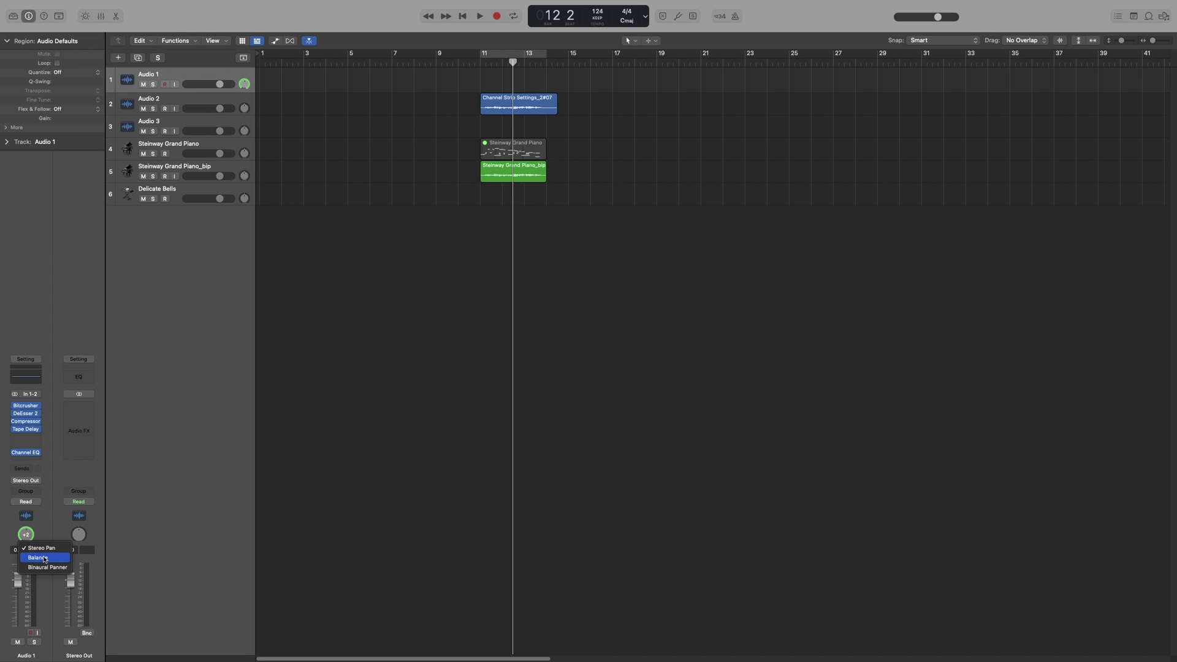
click(43, 558)
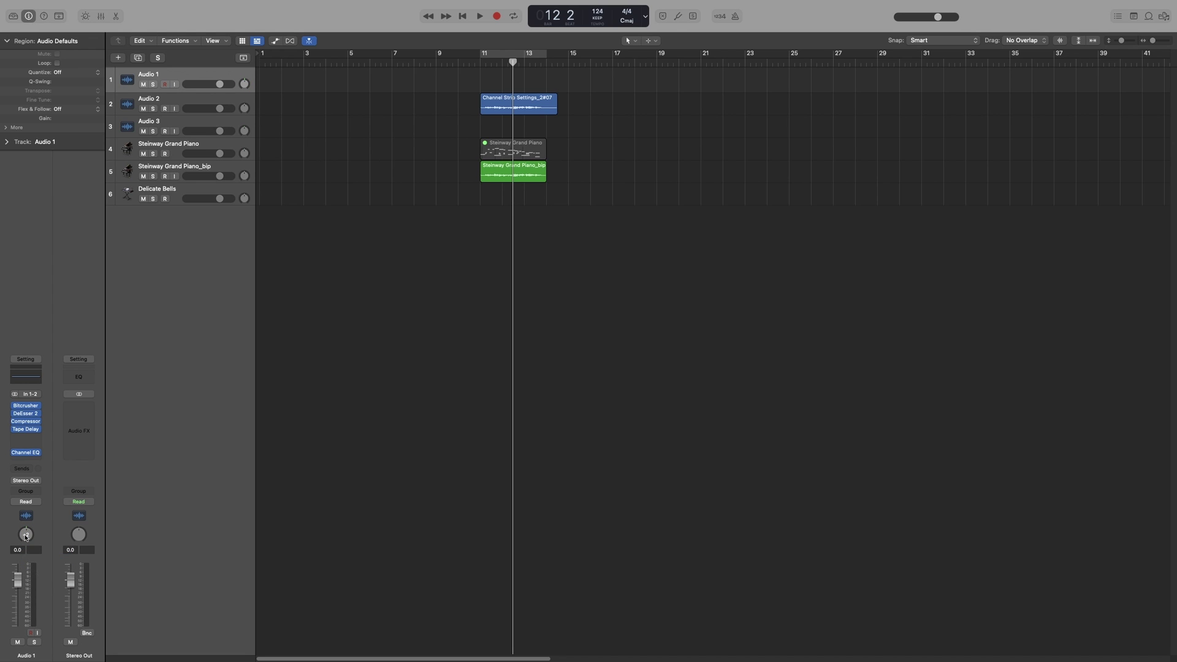
right_click(31, 537)
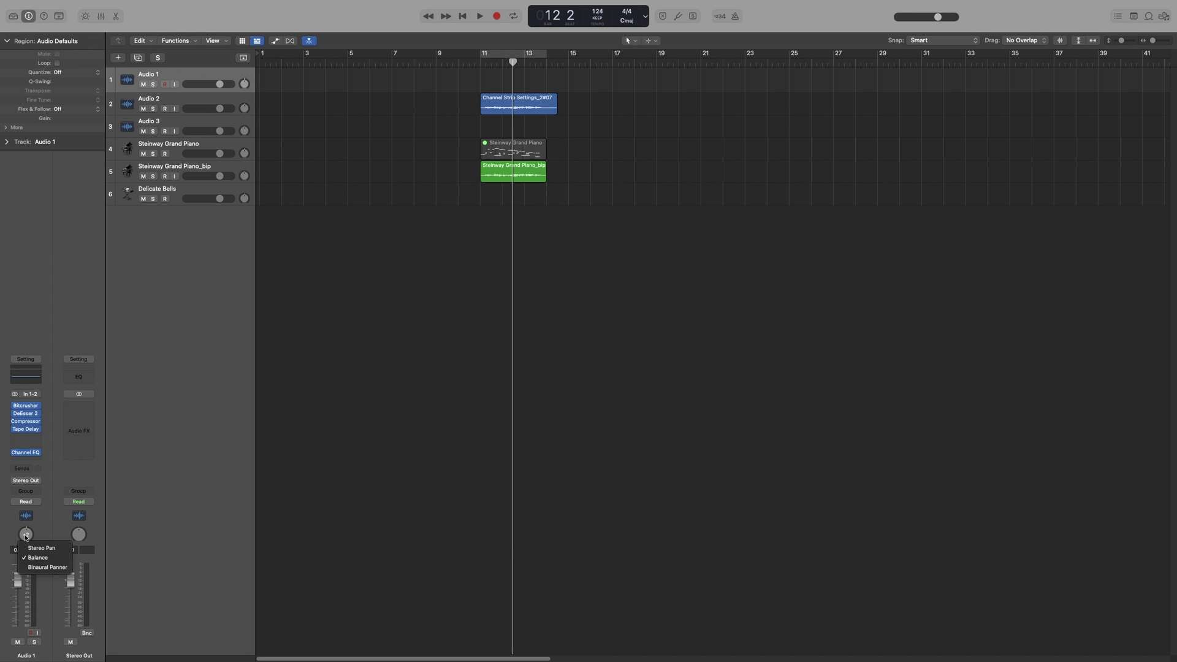
click(50, 567)
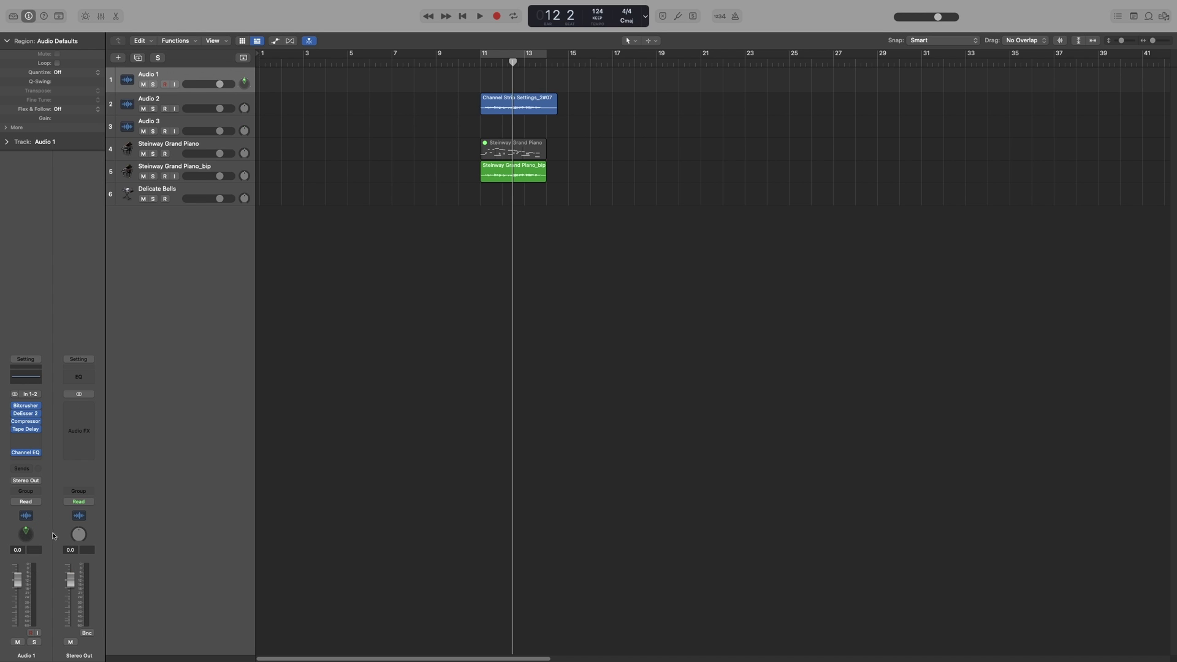
- Set the binaural panner to Spherical, move the source left, then return Audio 1 to Balance
double_click(26, 534)
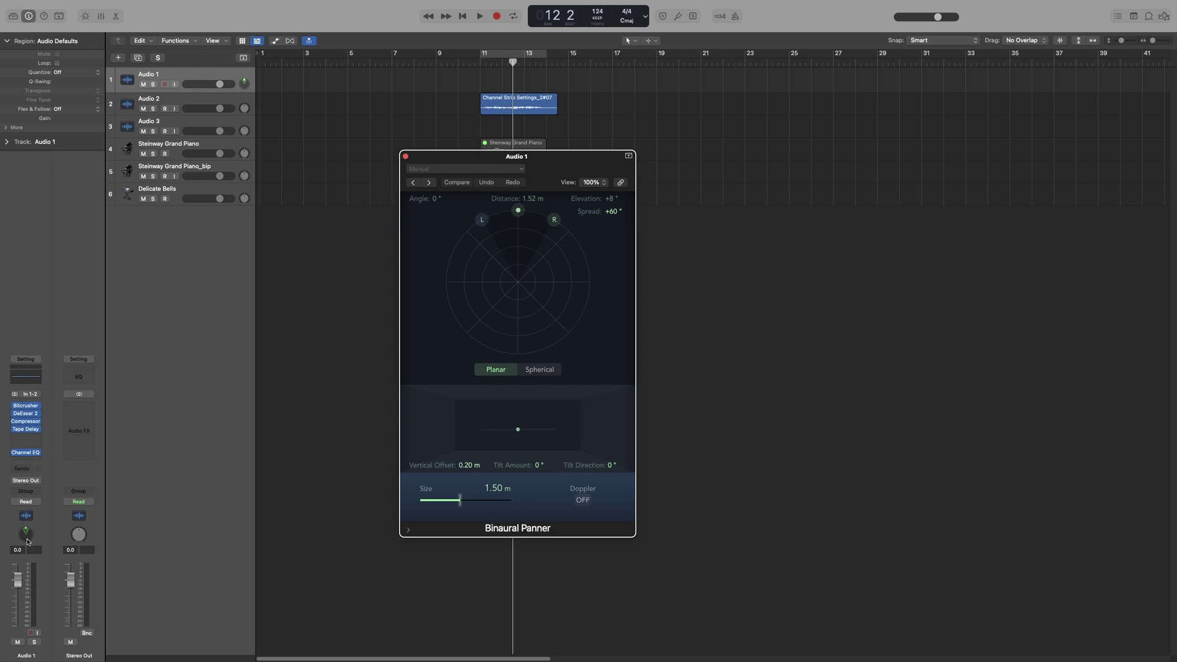
click(536, 370)
click(496, 370)
click(540, 369)
click(518, 212)
drag(518, 212, 480, 271)
click(406, 157)
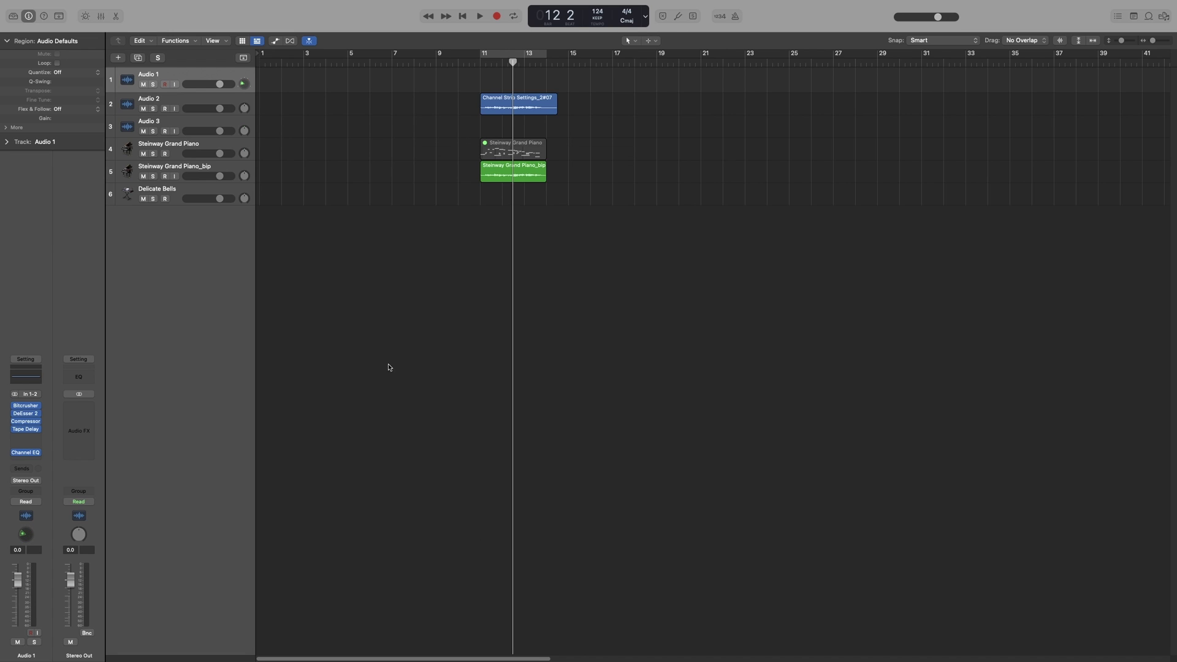
right_click(27, 534)
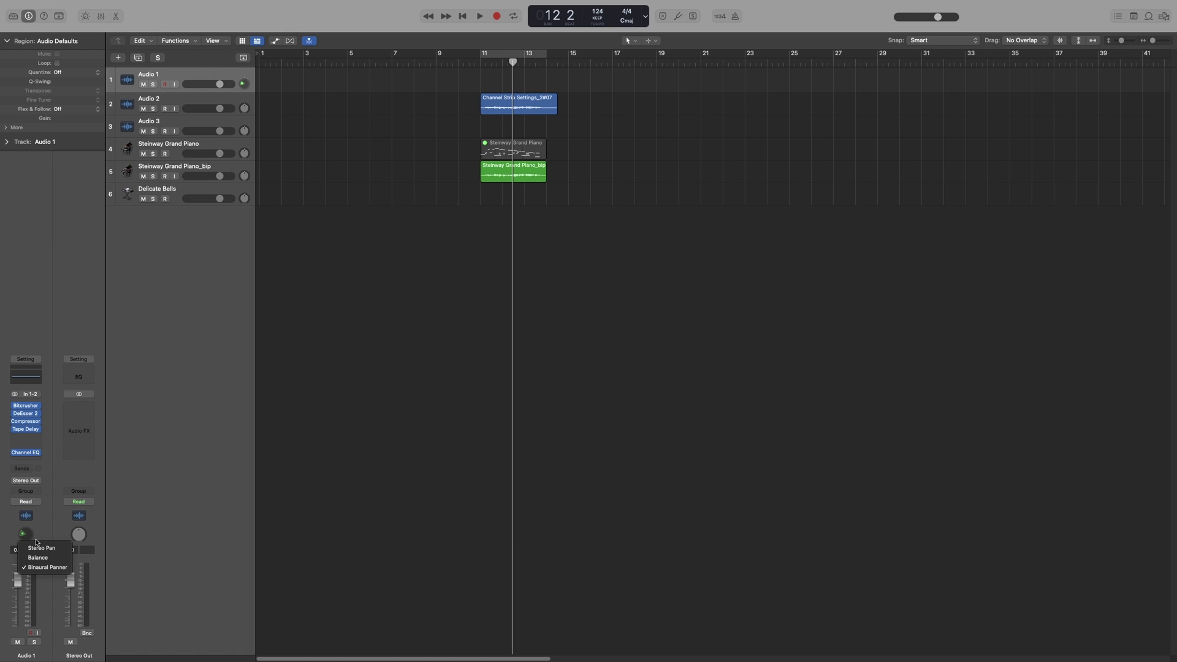
click(44, 558)
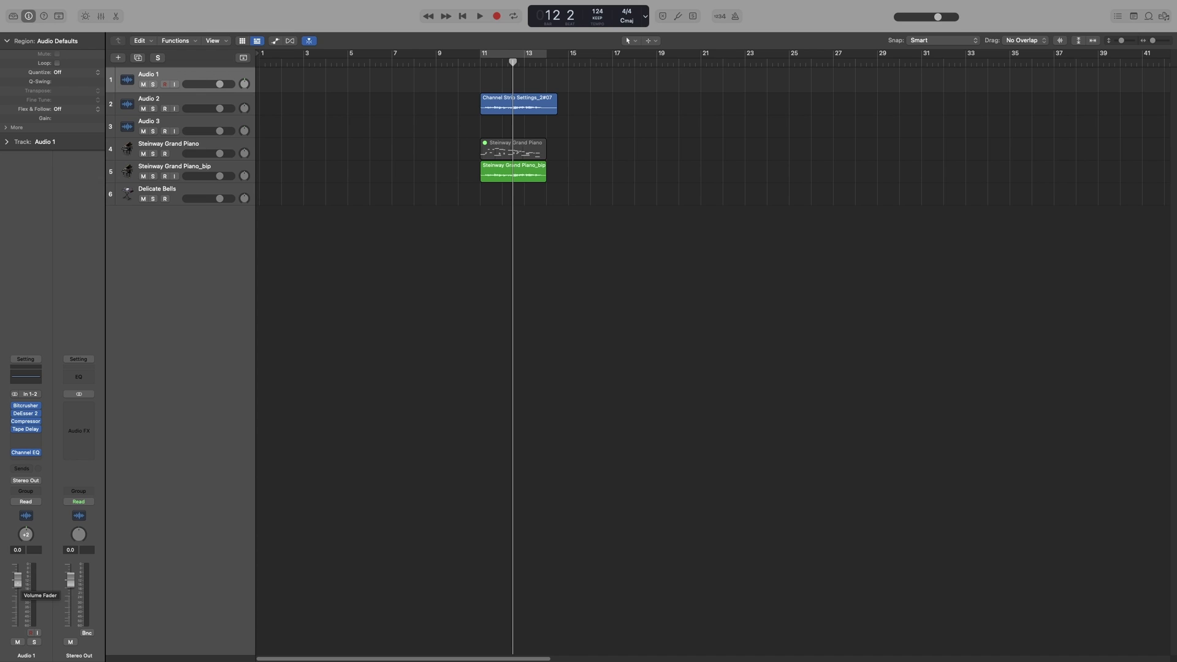
- Lower Audio 1's fader below 0 dB, play briefly from bar 11, then select Audio 2
mouse_move(18, 580)
mouse_down()
mouse_move(17, 613)
mouse_move(18, 596)
mouse_up()
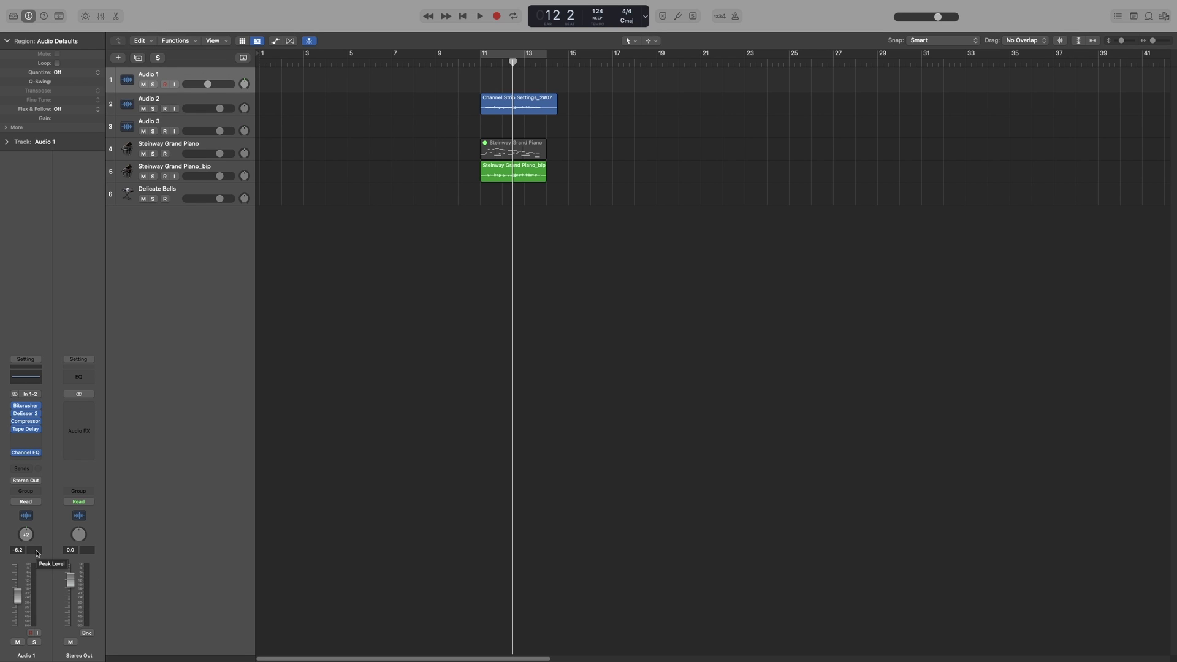
click(488, 61)
key(space)
key(space)
click(186, 167)
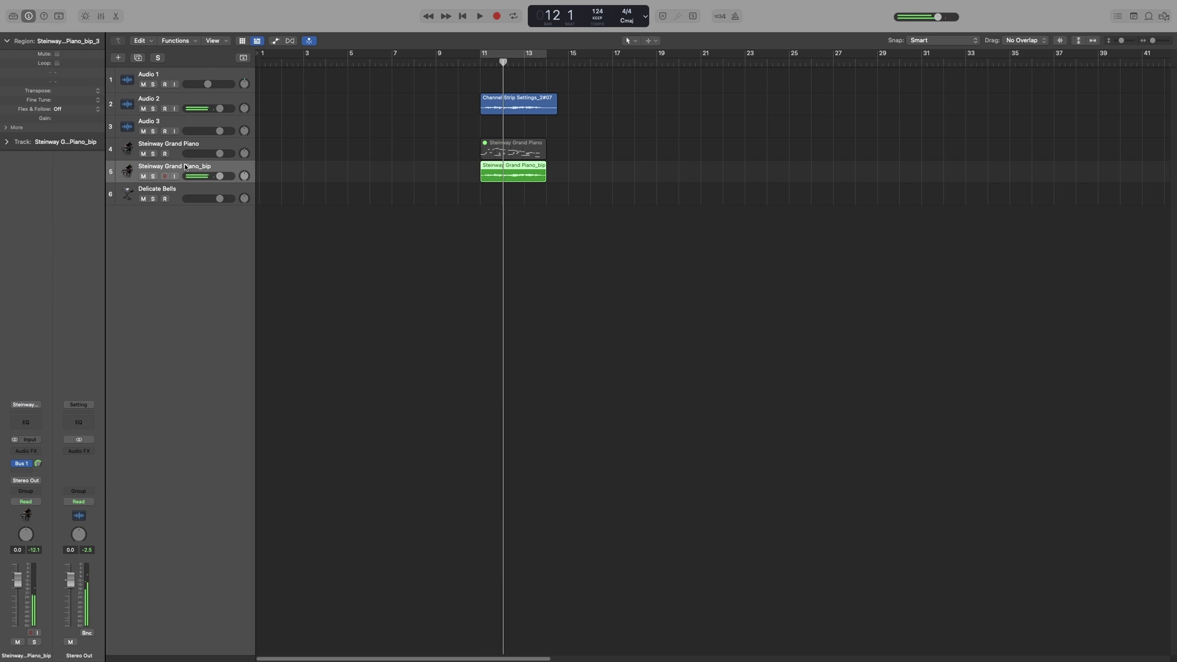
click(180, 94)
key(space)
key(space)
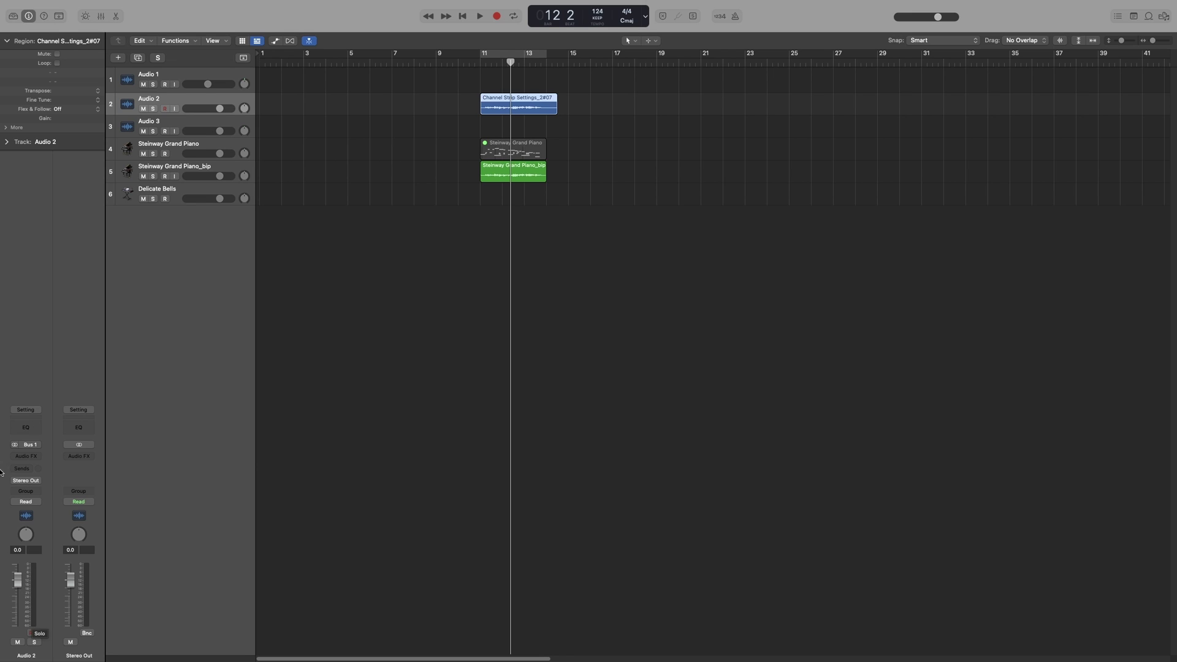
- Uncheck Icon under Channel Strip Components to hide the icon row
right_click(46, 518)
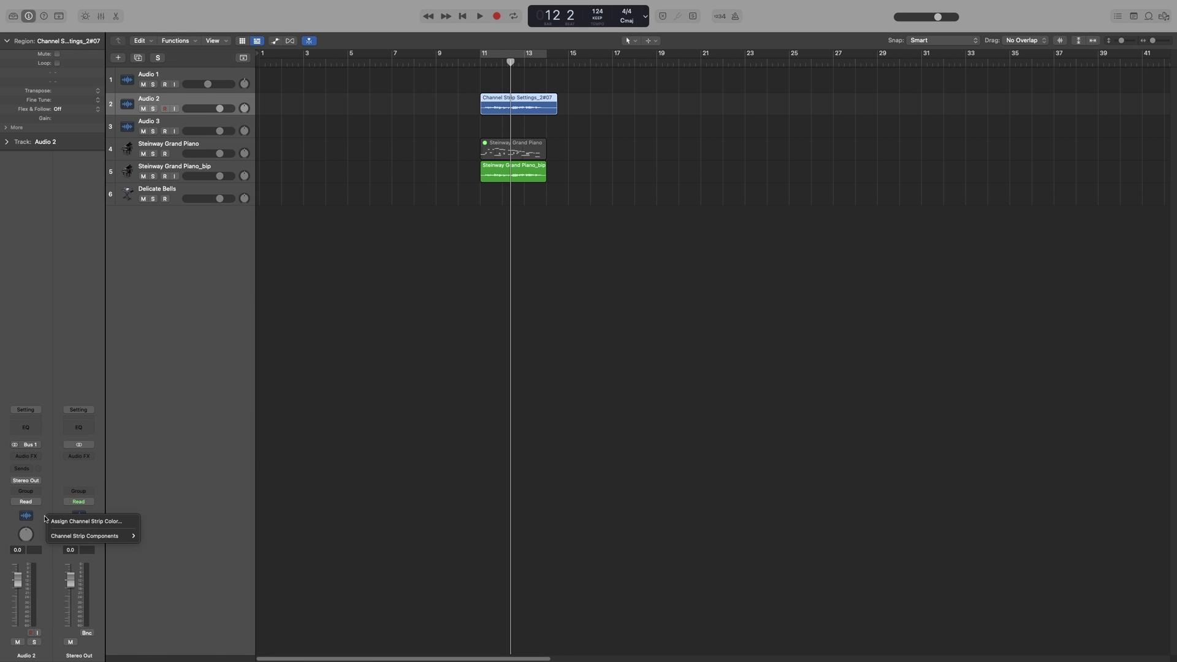
mouse_move(84, 538)
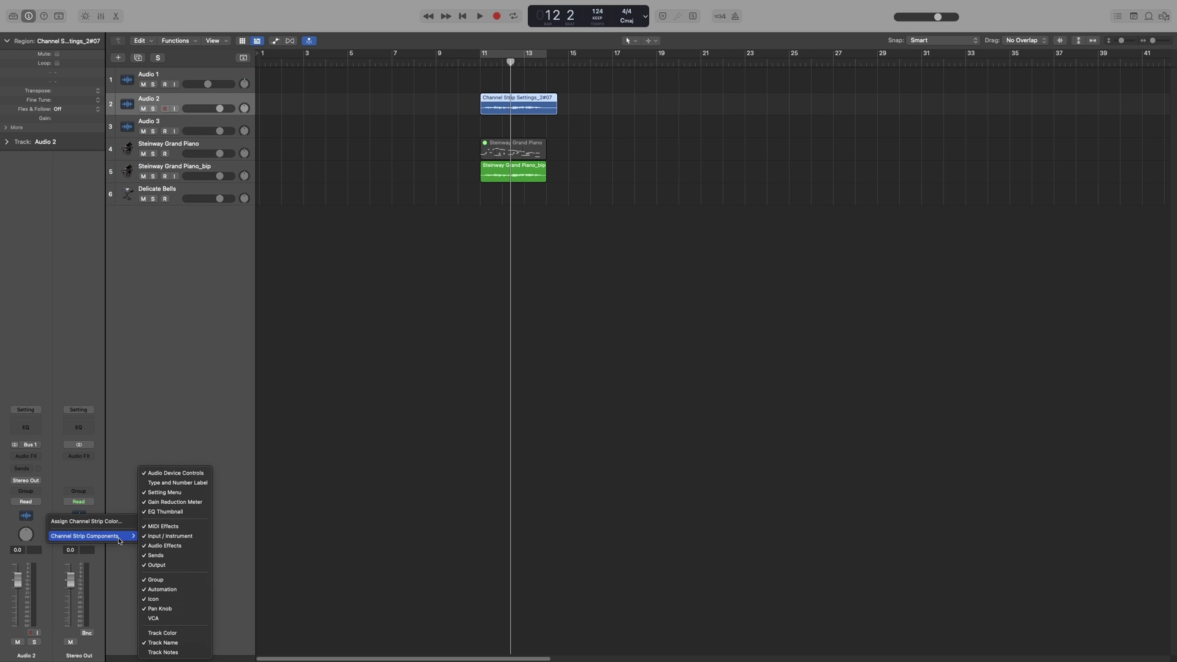
click(158, 599)
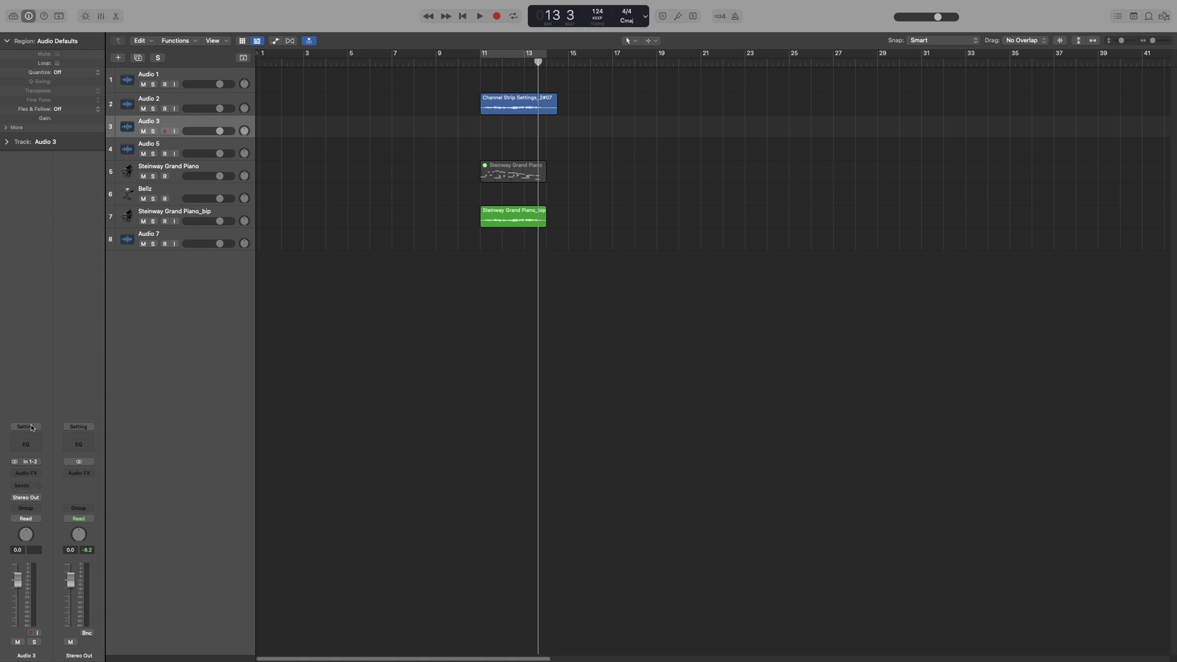
- Load the Example channel strip setting on Audio 3 and open its first Channel EQ editor
click(32, 428)
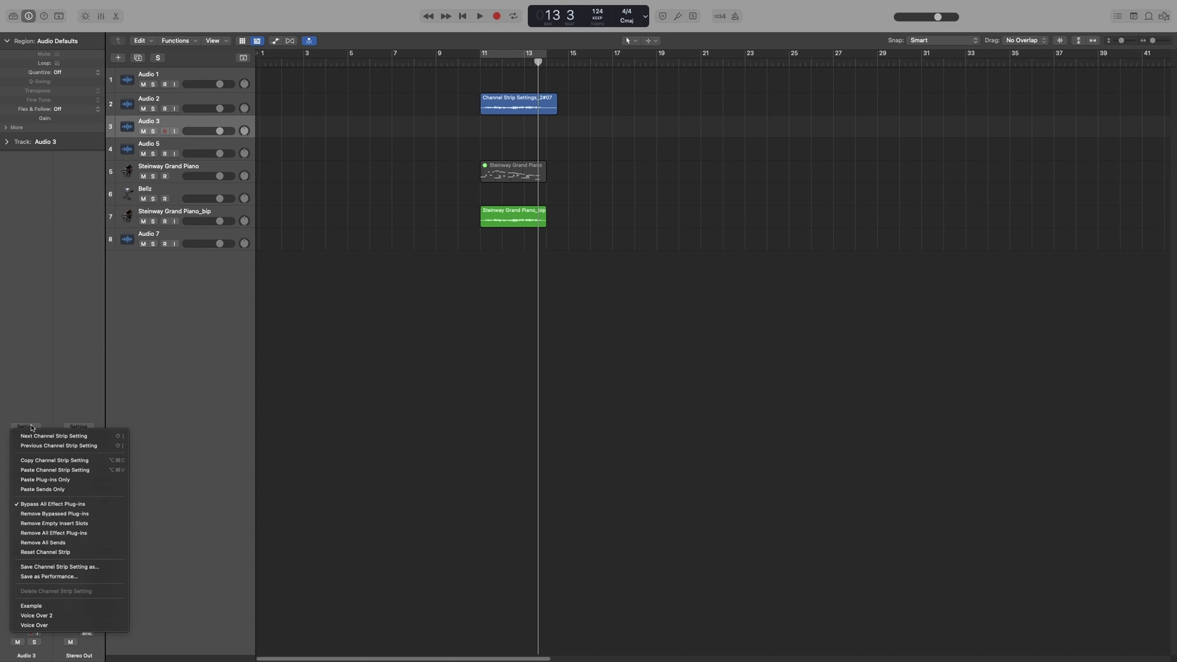
click(44, 611)
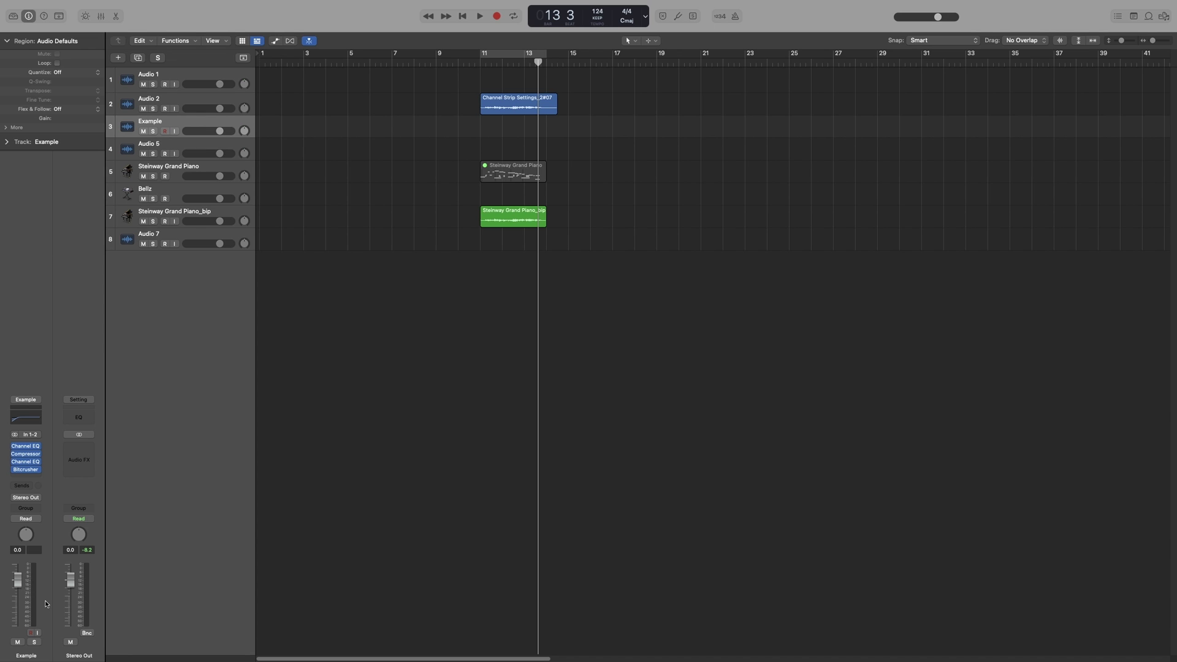
click(27, 448)
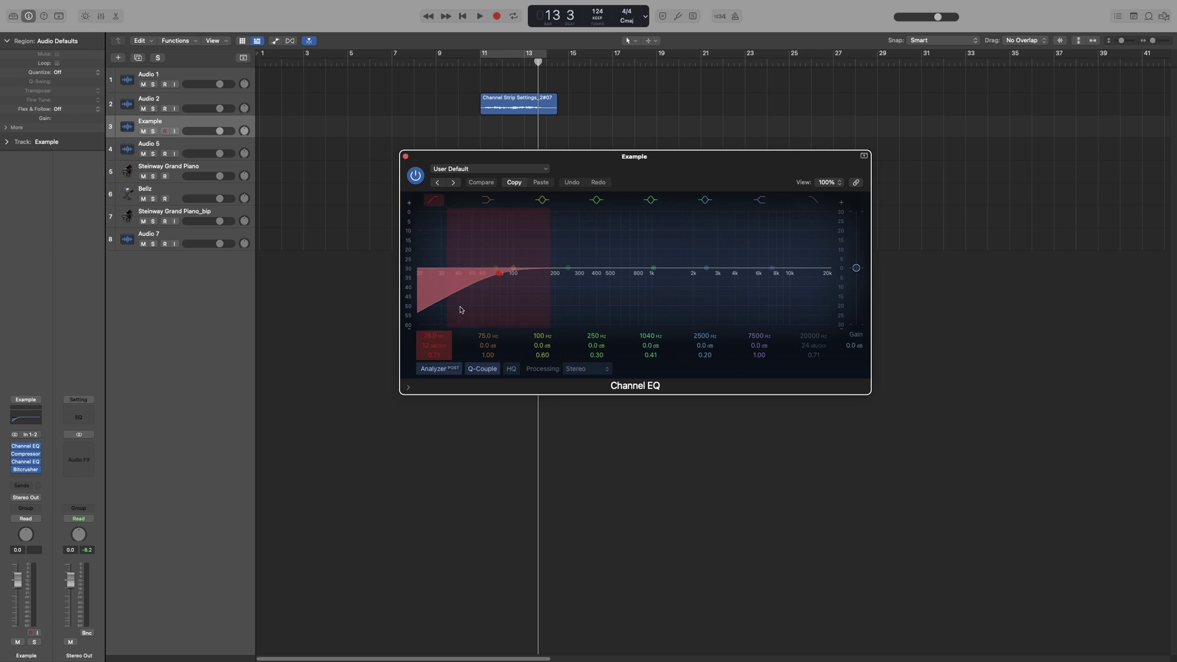
- Close the EQ editor, copy the Example channel strip setting, and select Audio 5
click(405, 157)
click(27, 399)
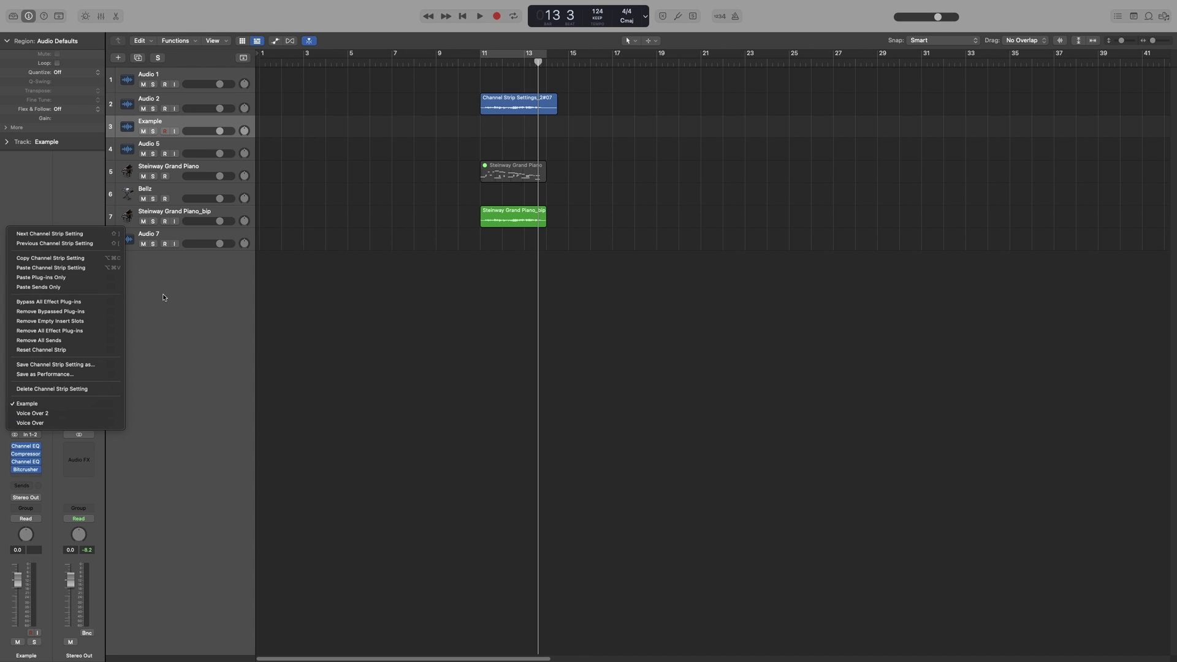
click(58, 258)
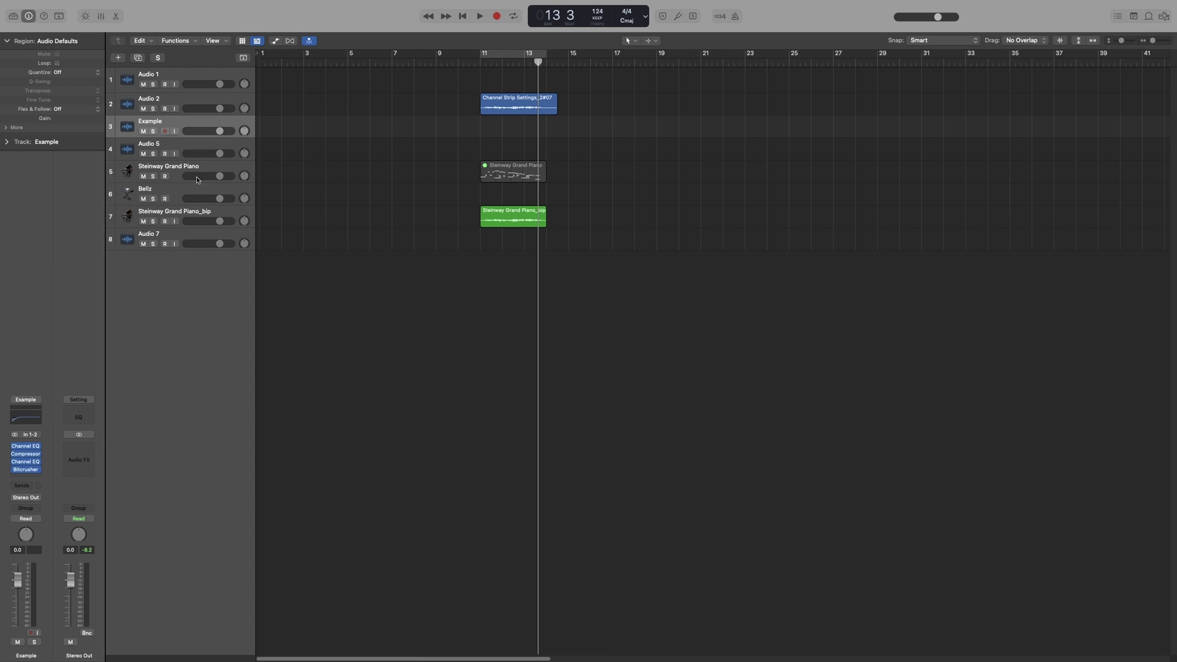
click(163, 146)
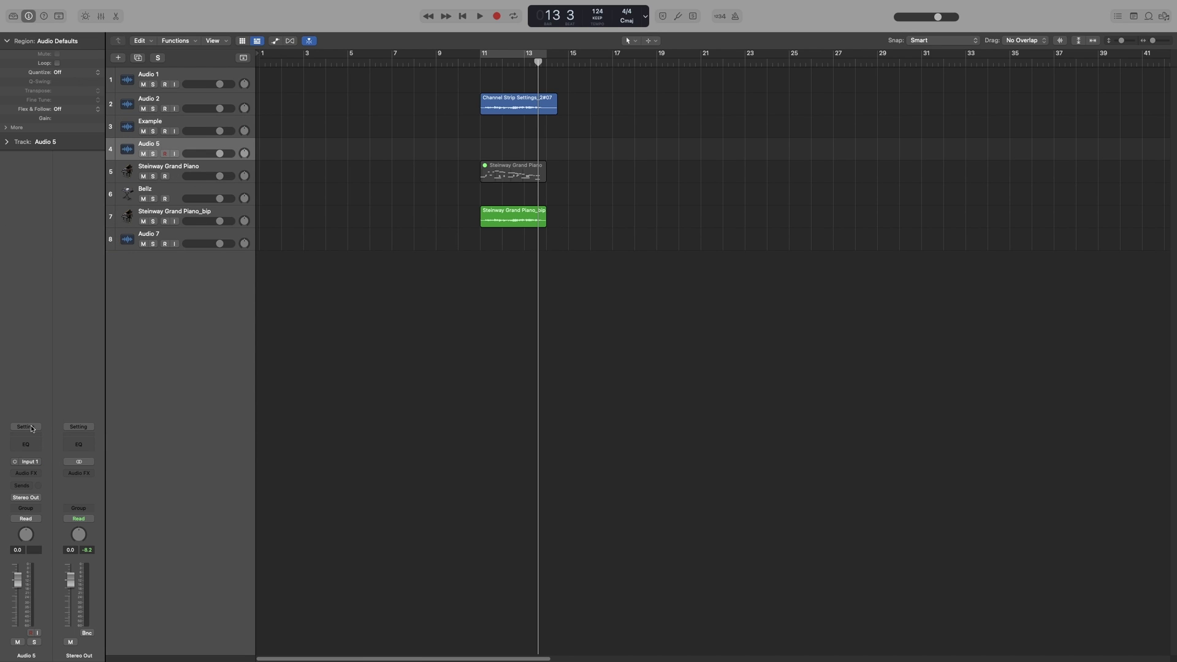
- Paste the Example channel strip setting onto Audio 5 and check its Channel EQ editor
click(25, 427)
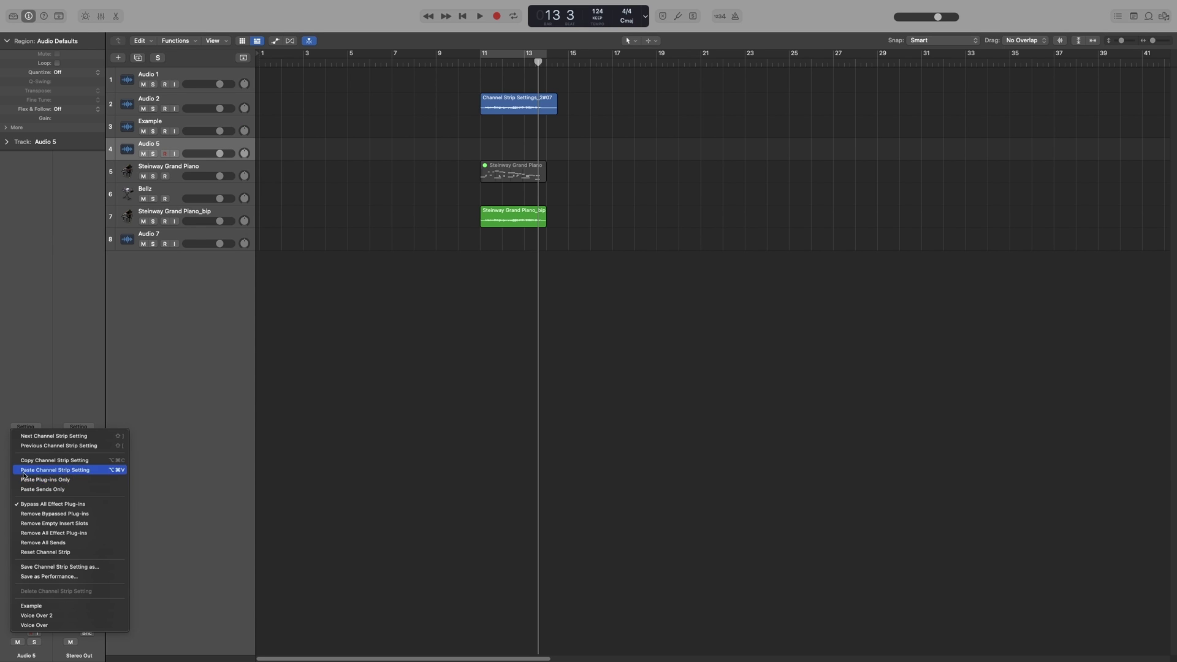
click(62, 470)
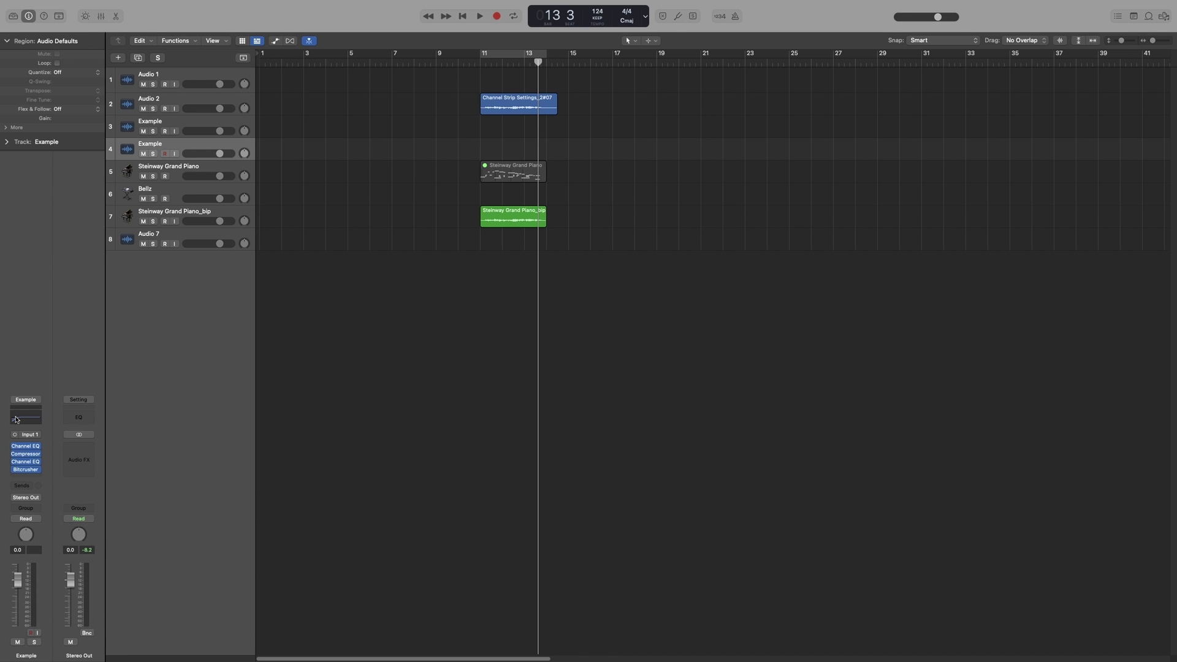
click(17, 419)
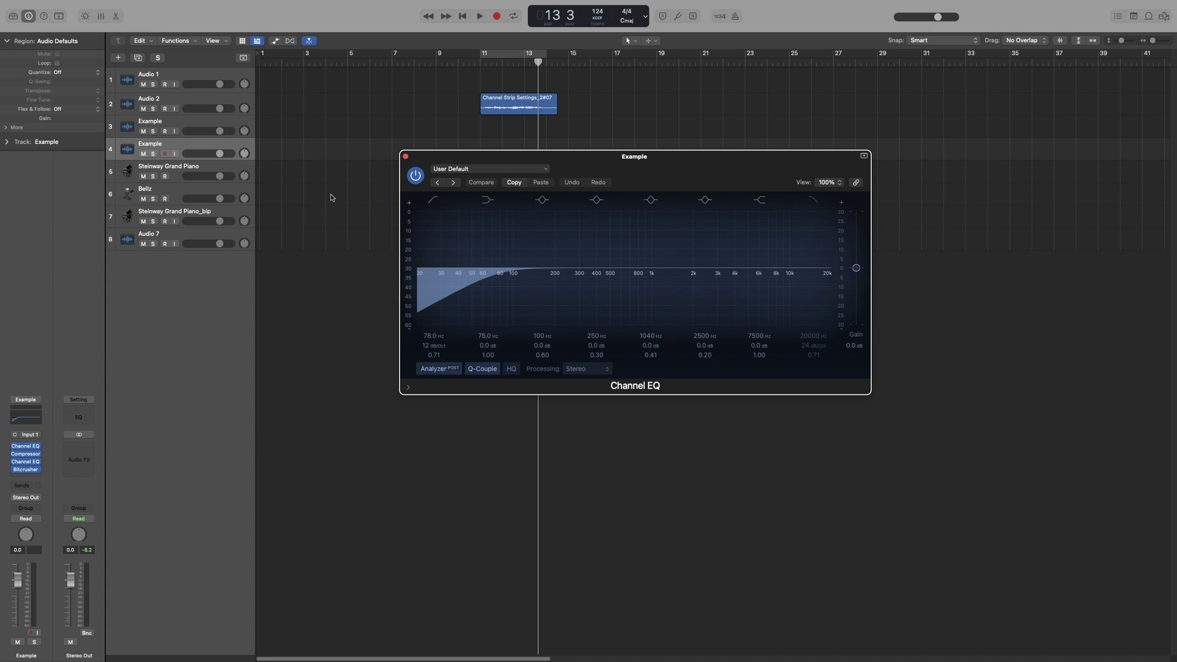
click(405, 157)
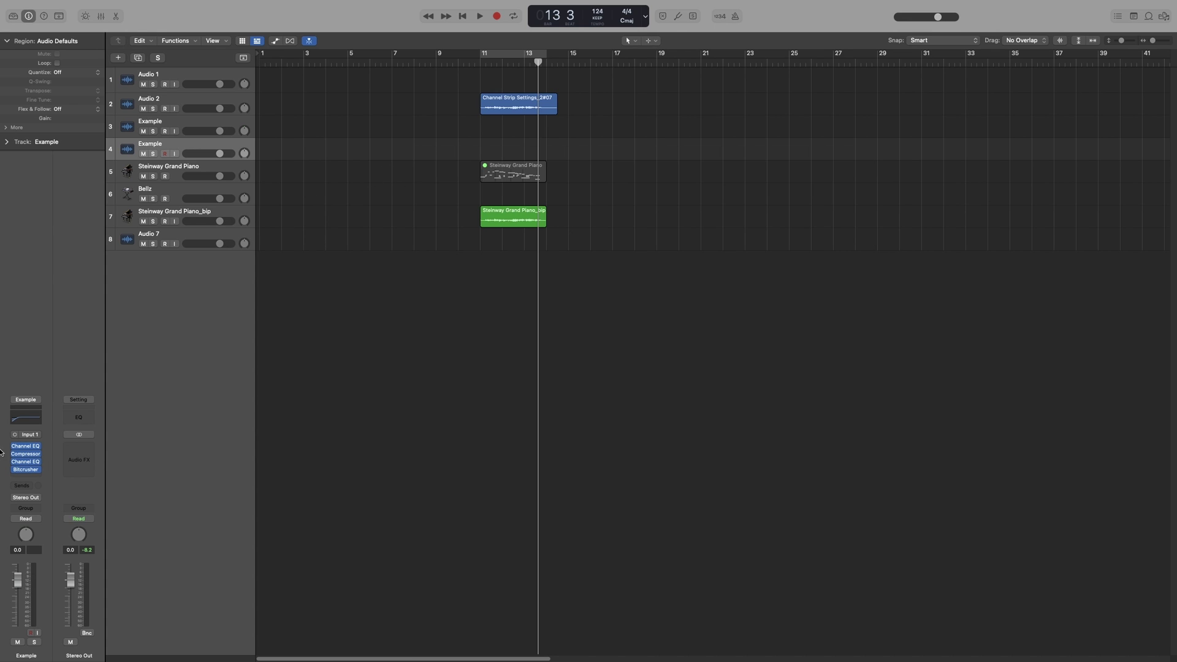
- Bypass all effect plug-ins, then re-enable Channel EQ, Compressor, Channel EQ and Bitcrusher
click(29, 401)
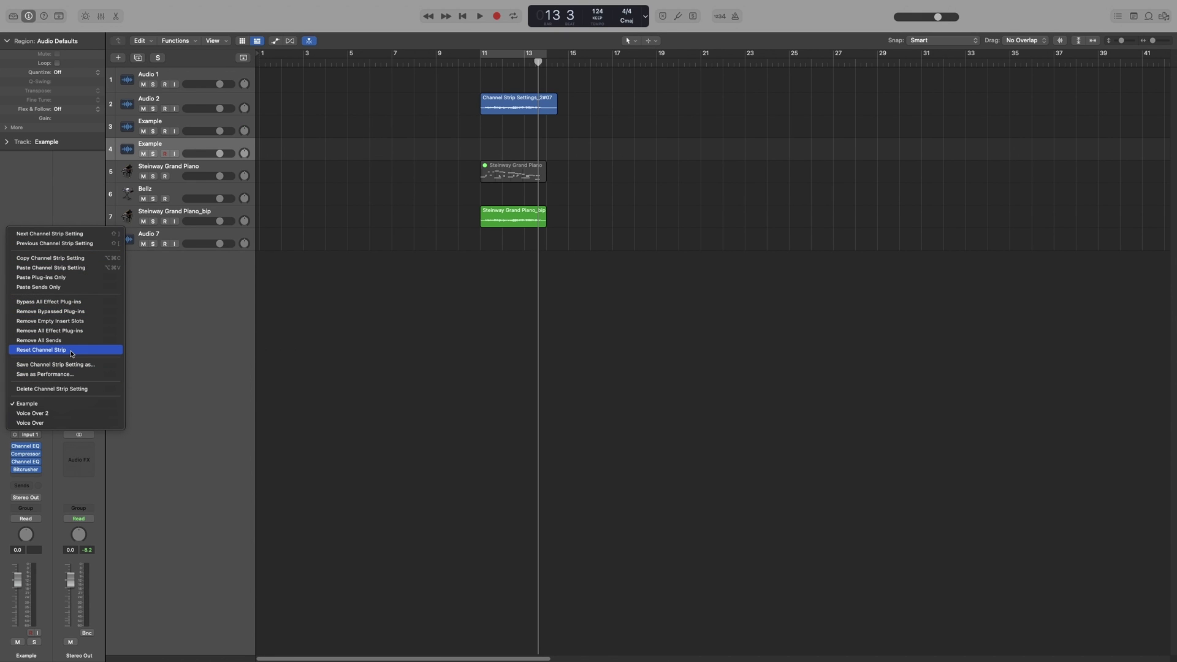
click(60, 302)
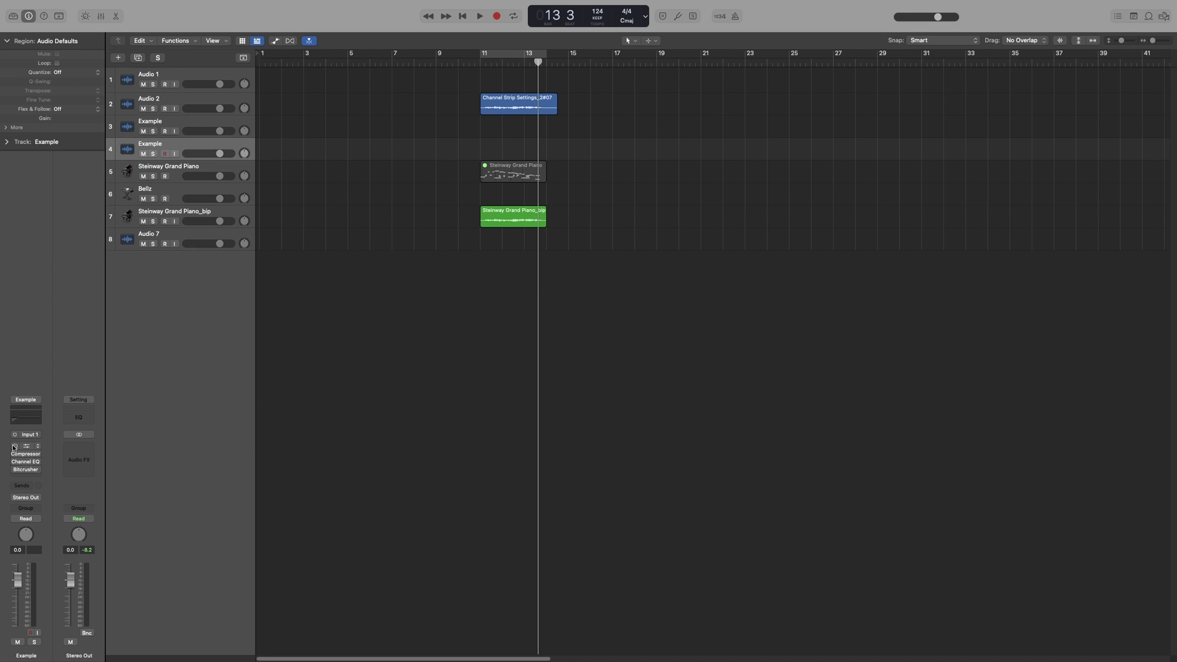
click(15, 445)
click(15, 454)
click(14, 461)
click(17, 477)
click(7, 474)
click(15, 470)
- Toggle insert bypasses, remove the bypassed Compressor, and close up the empty insert slot
click(14, 446)
alt+click(15, 462)
alt+click(15, 454)
click(27, 399)
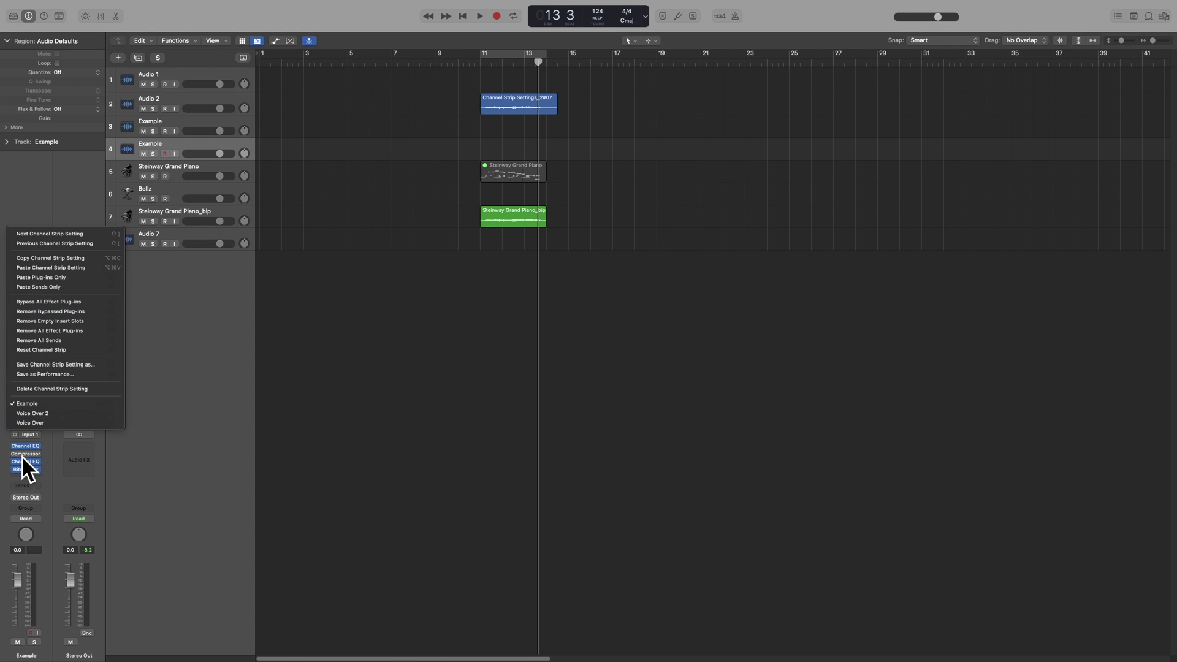
click(63, 312)
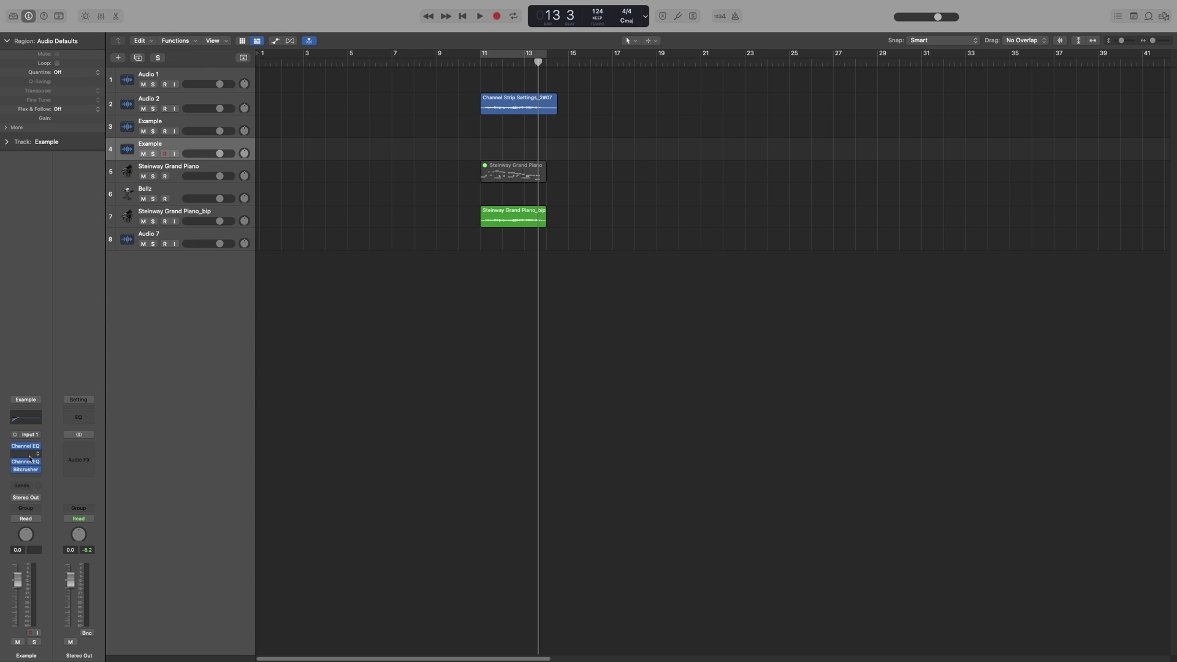
click(27, 401)
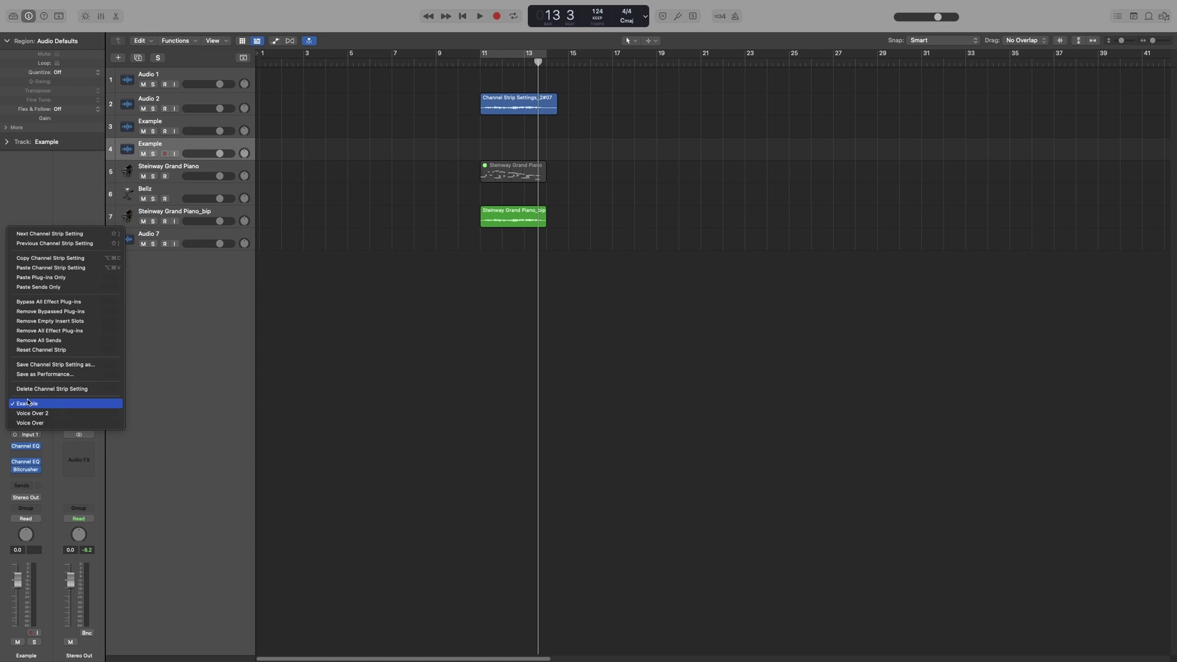
click(71, 322)
click(36, 407)
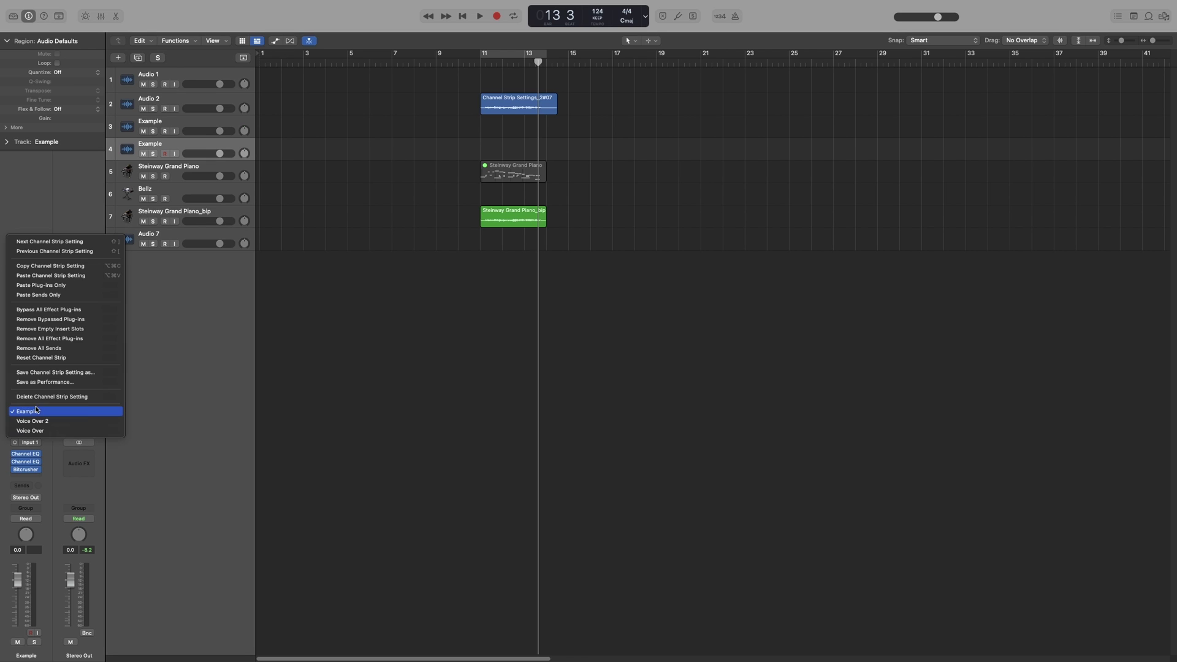
click(31, 486)
- Add a Bus 11 send, then remove all effect plug-ins and all sends from track 4
mouse_move(46, 499)
click(98, 377)
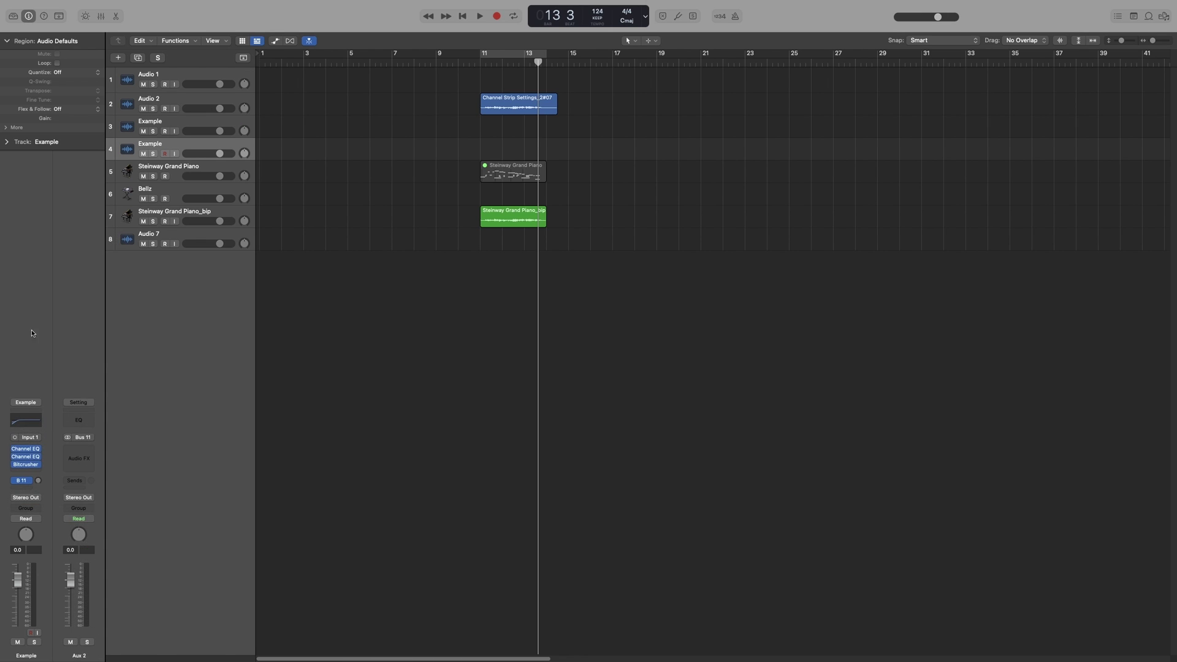
click(21, 480)
click(21, 480)
click(25, 402)
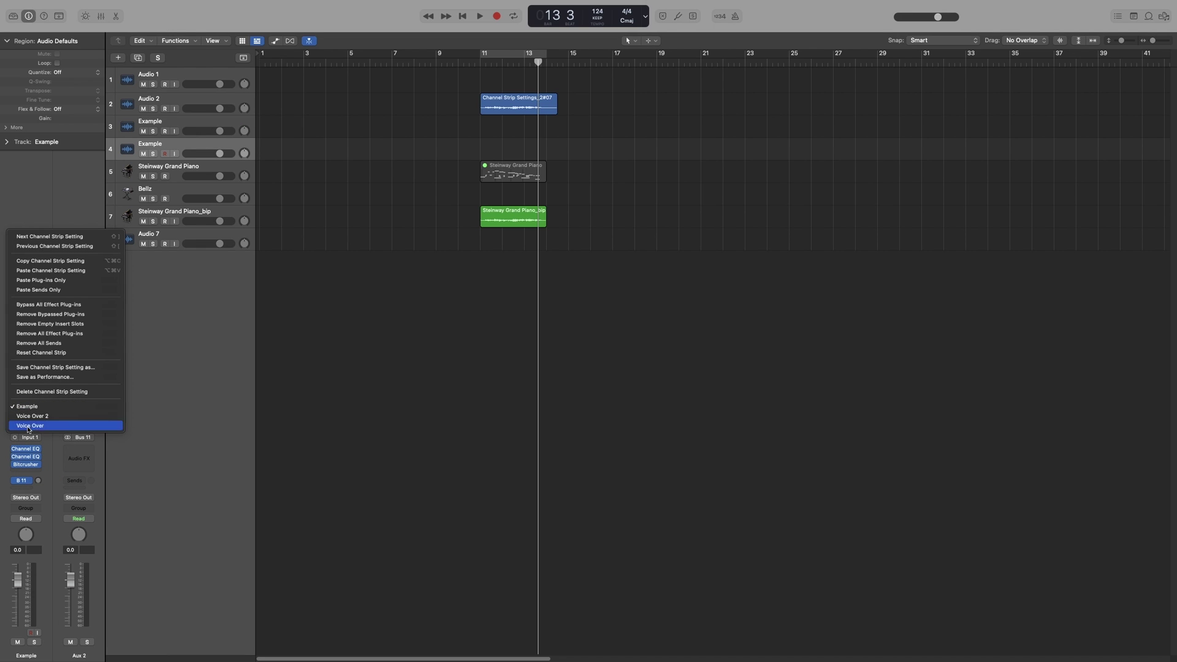
click(58, 335)
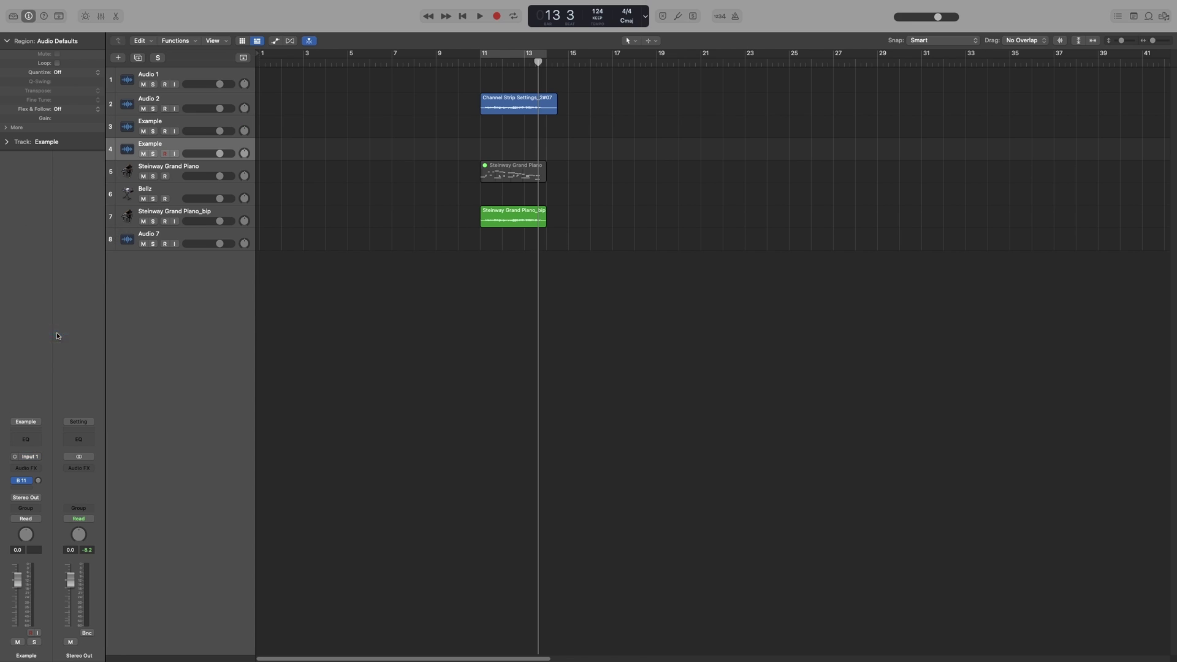
click(37, 422)
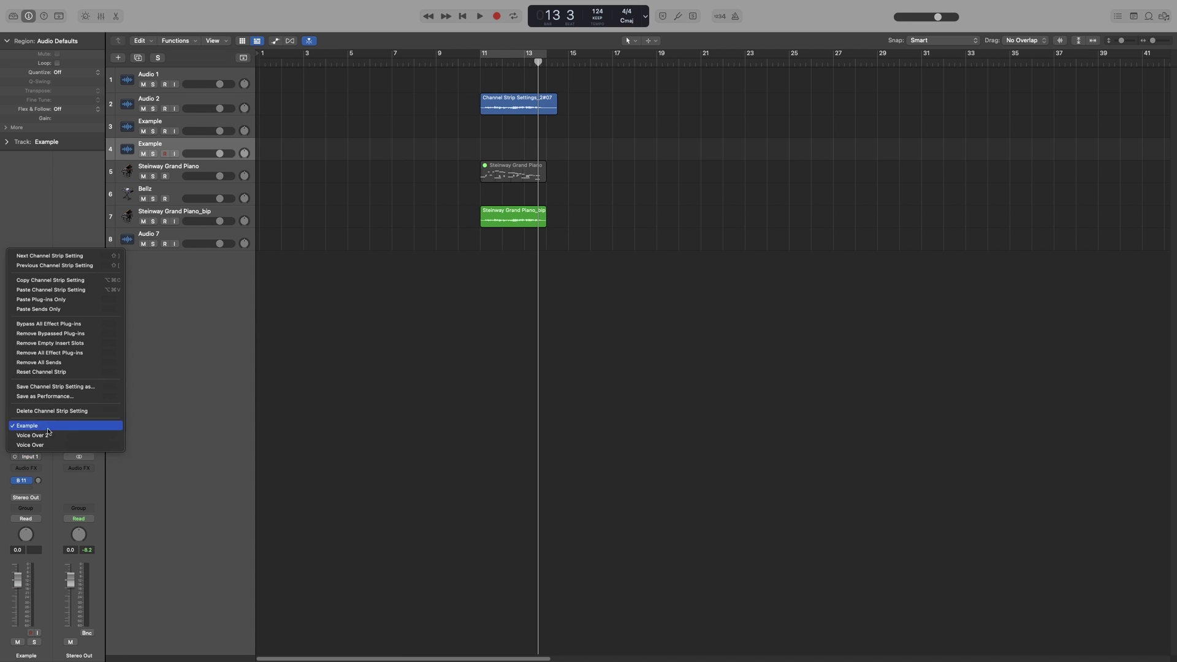
click(53, 364)
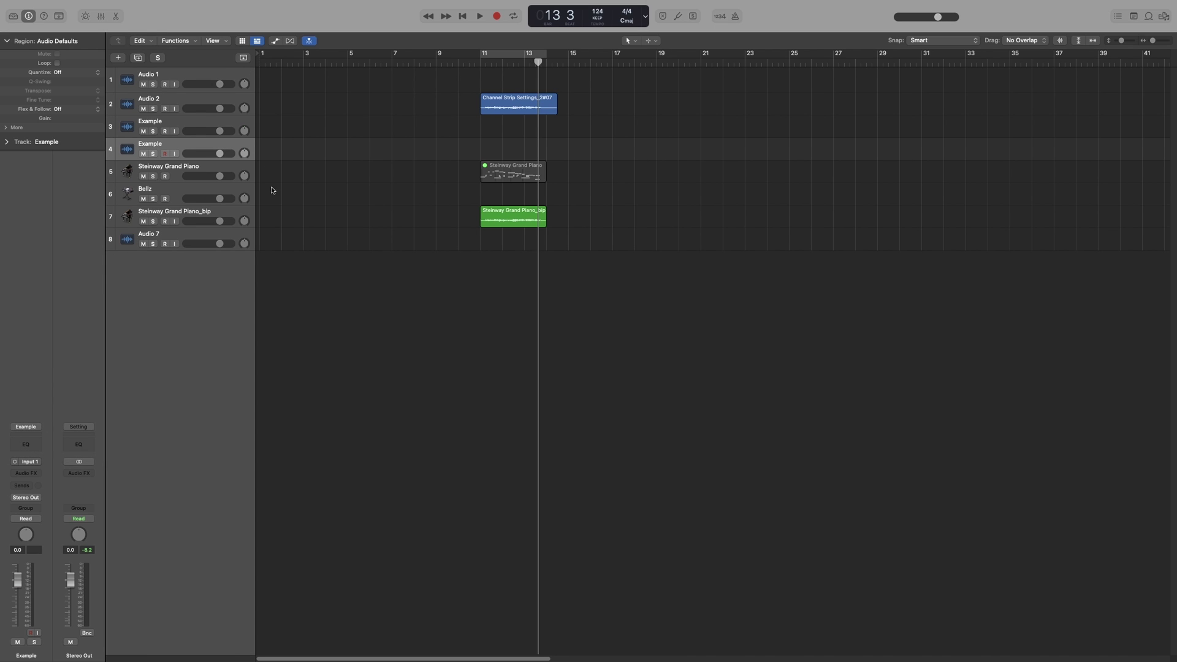
- Reset track 3's channel strip to an empty default strip
click(165, 121)
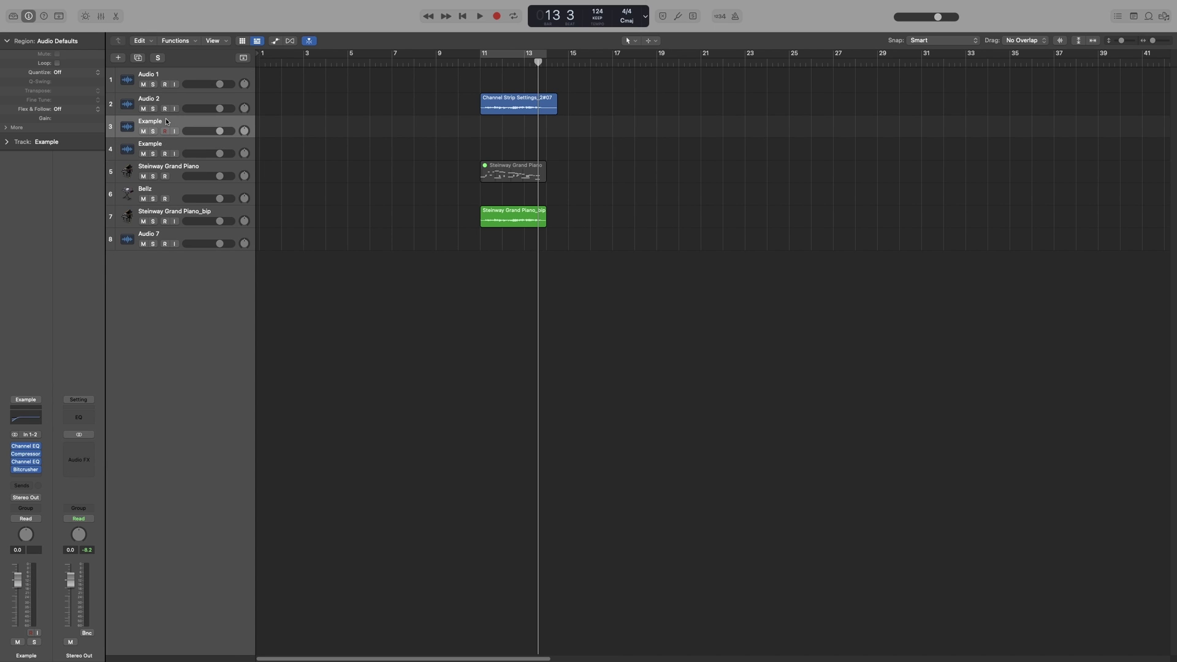
click(35, 400)
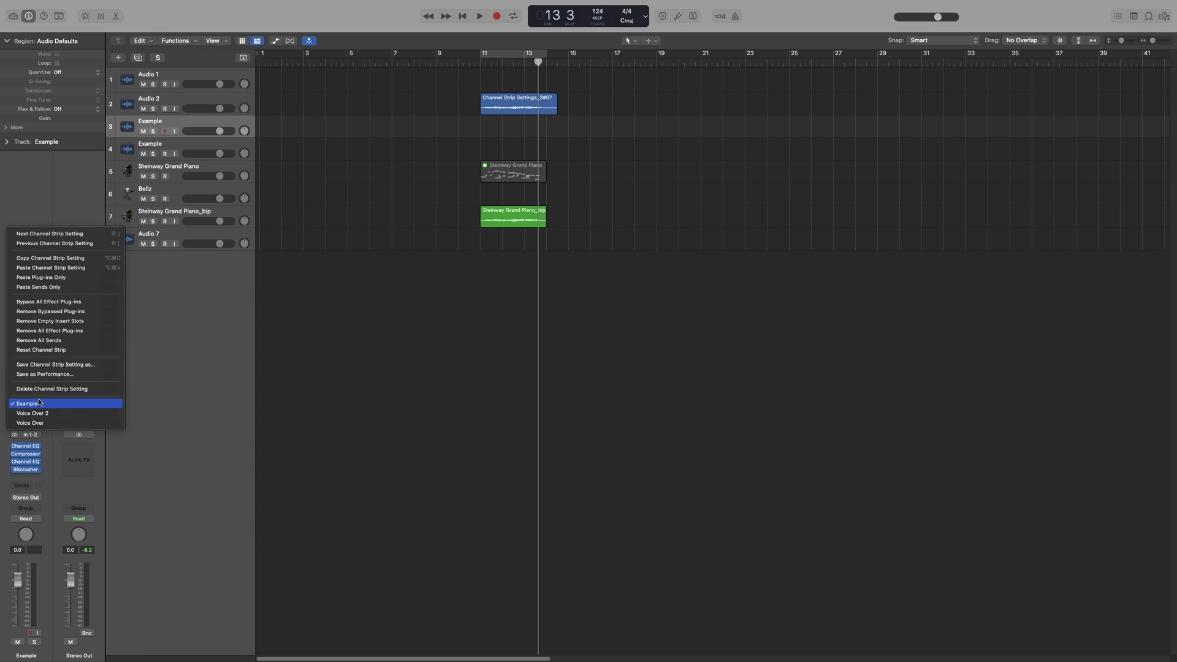
click(46, 353)
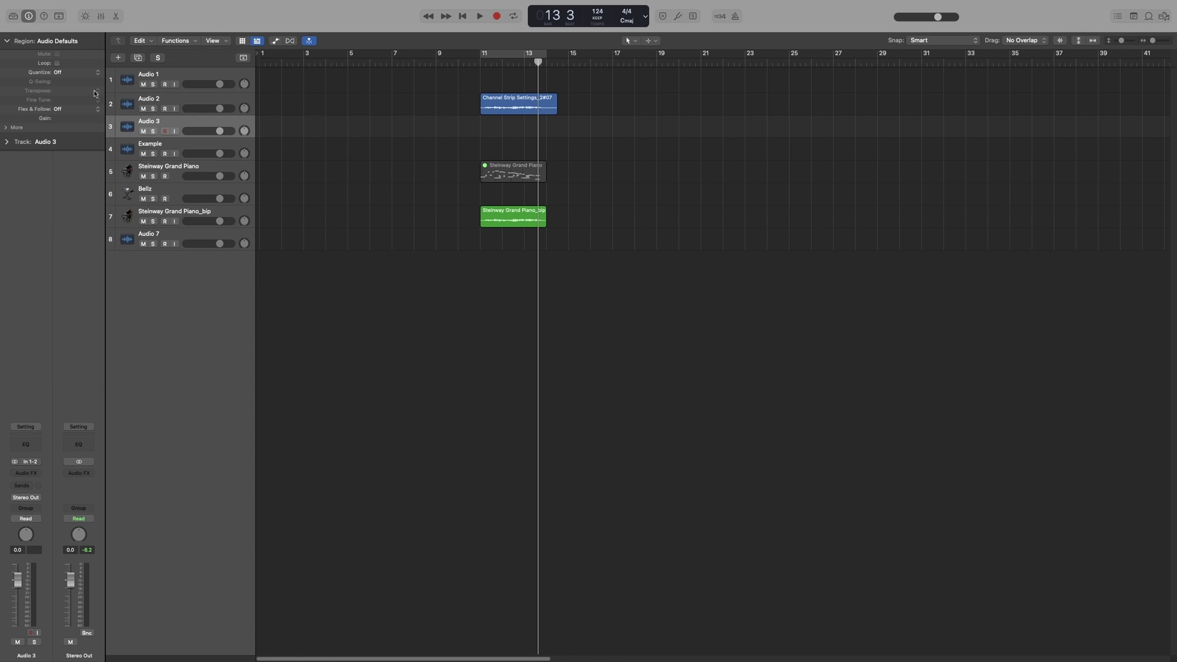
- Save Audio 1's channel strip as a new setting named test
click(165, 106)
click(178, 79)
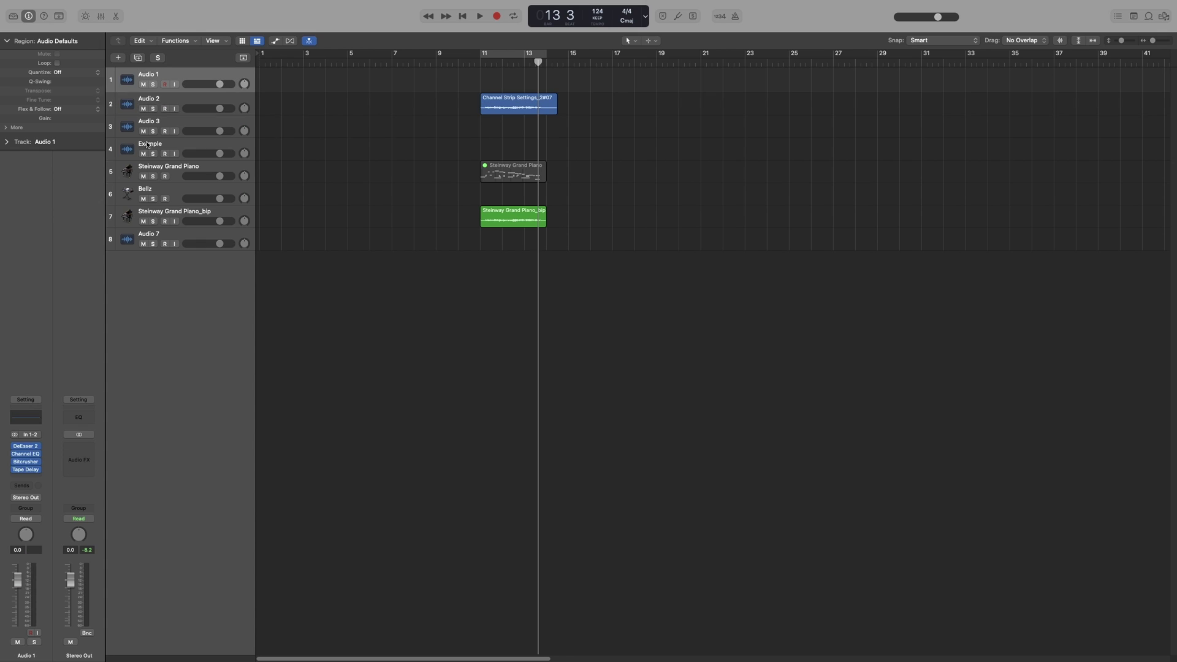
click(26, 400)
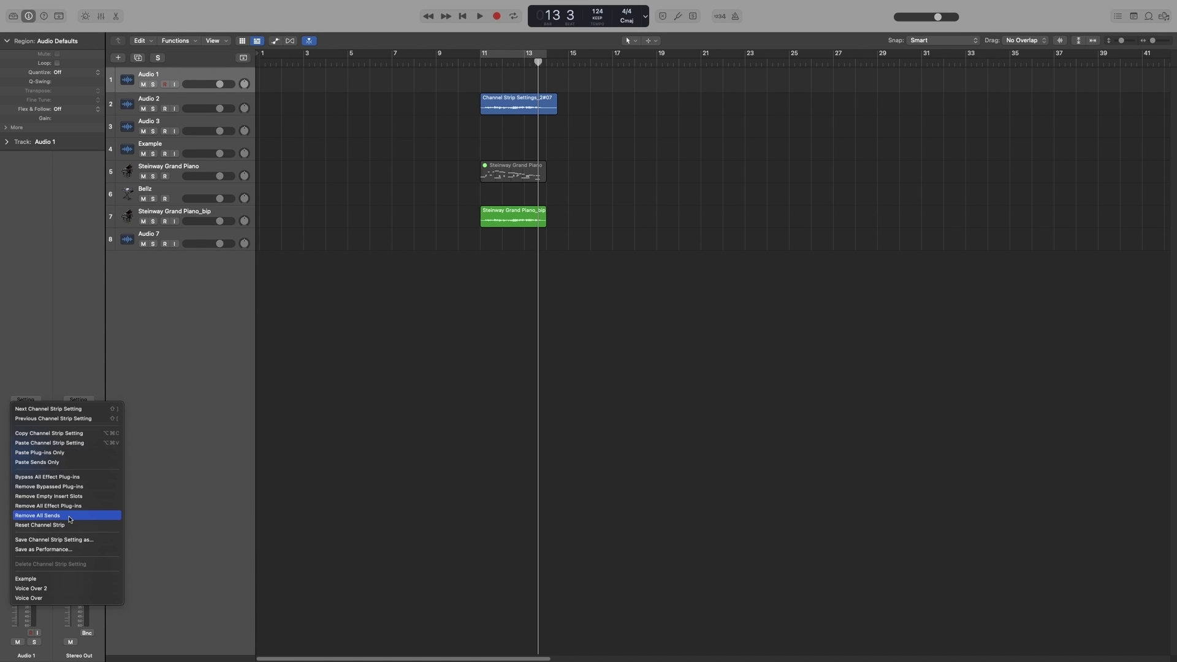
click(50, 541)
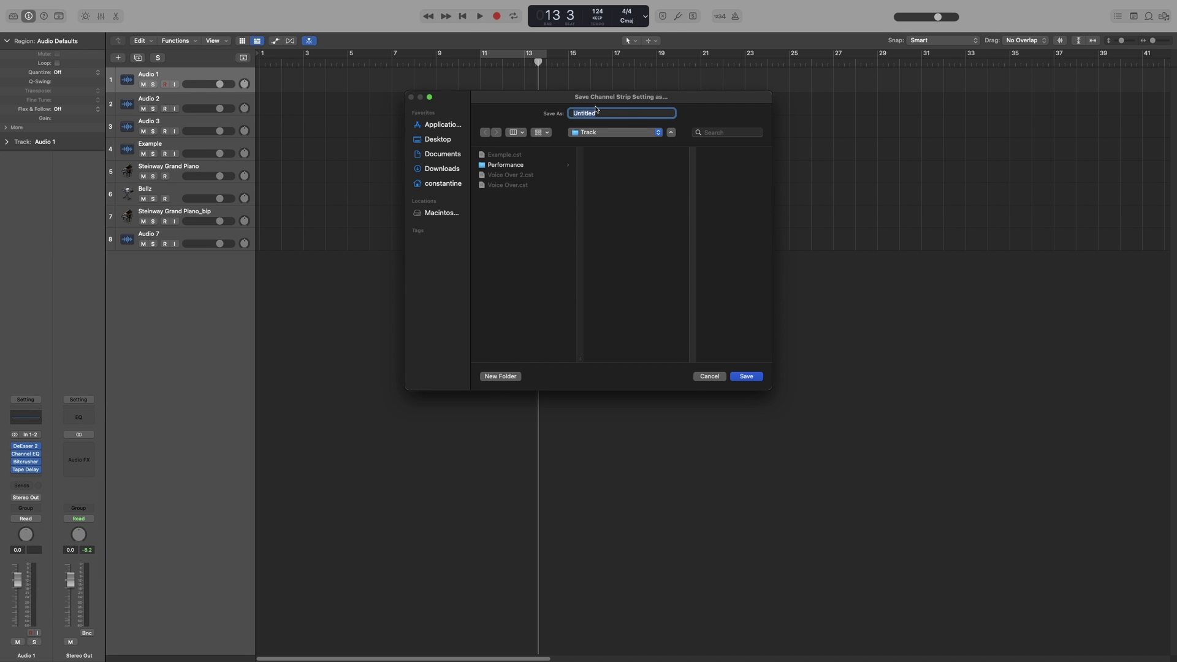
text(test)
click(746, 377)
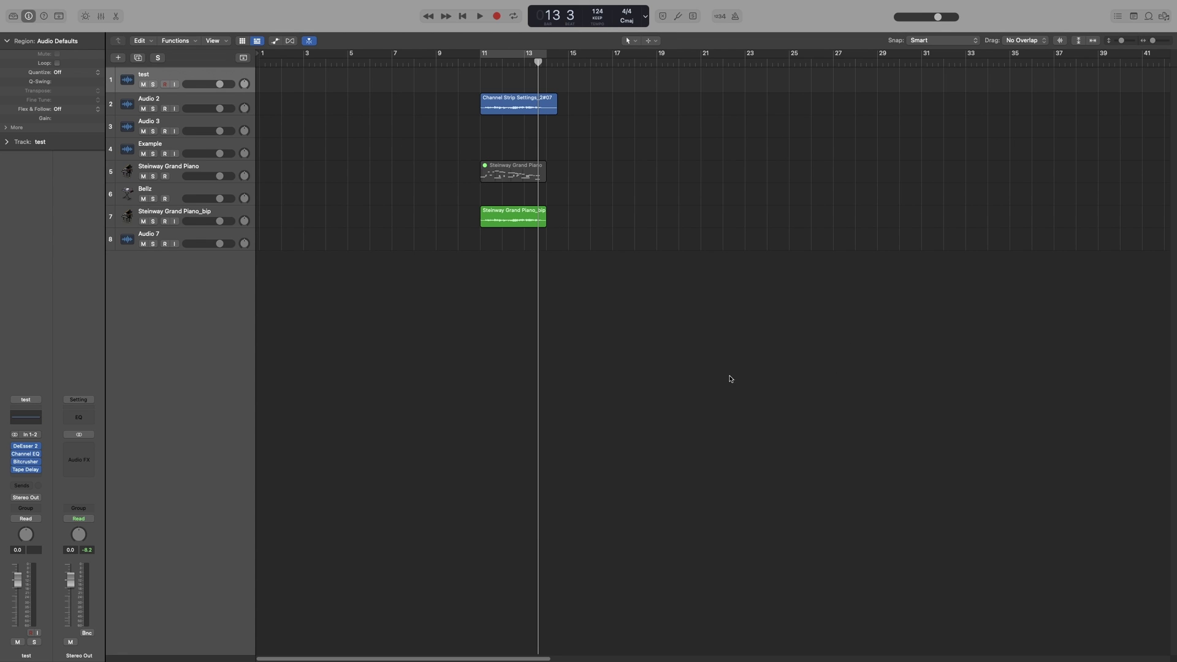
- Load the test setting onto the Audio 7 track
click(189, 237)
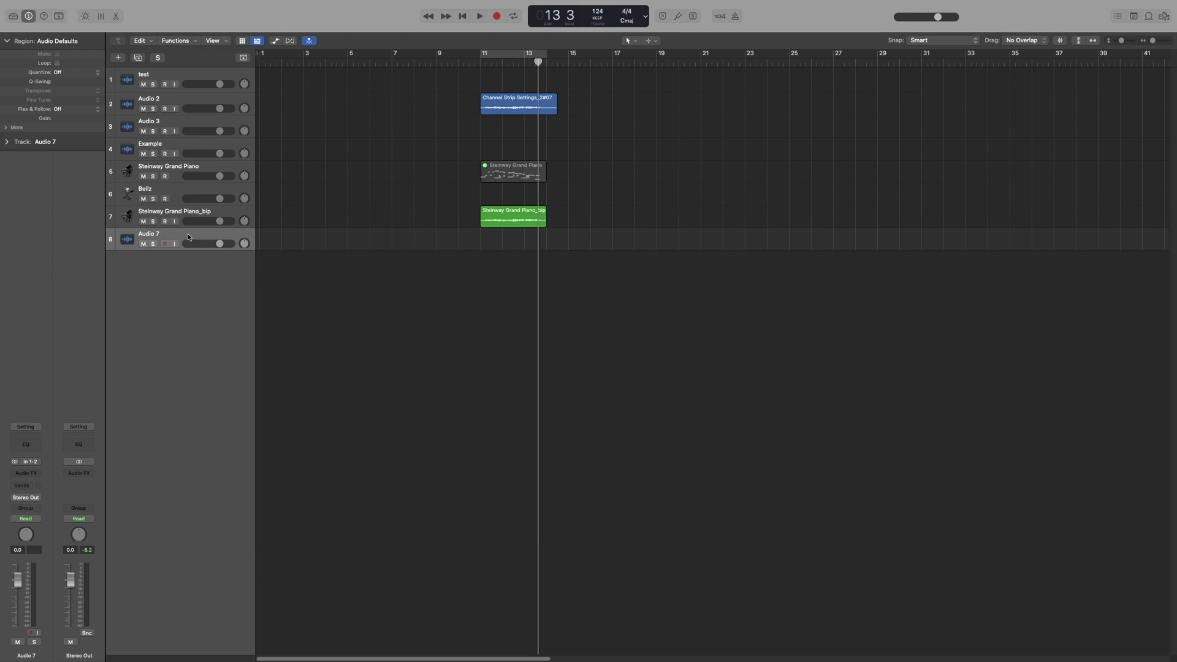
click(35, 427)
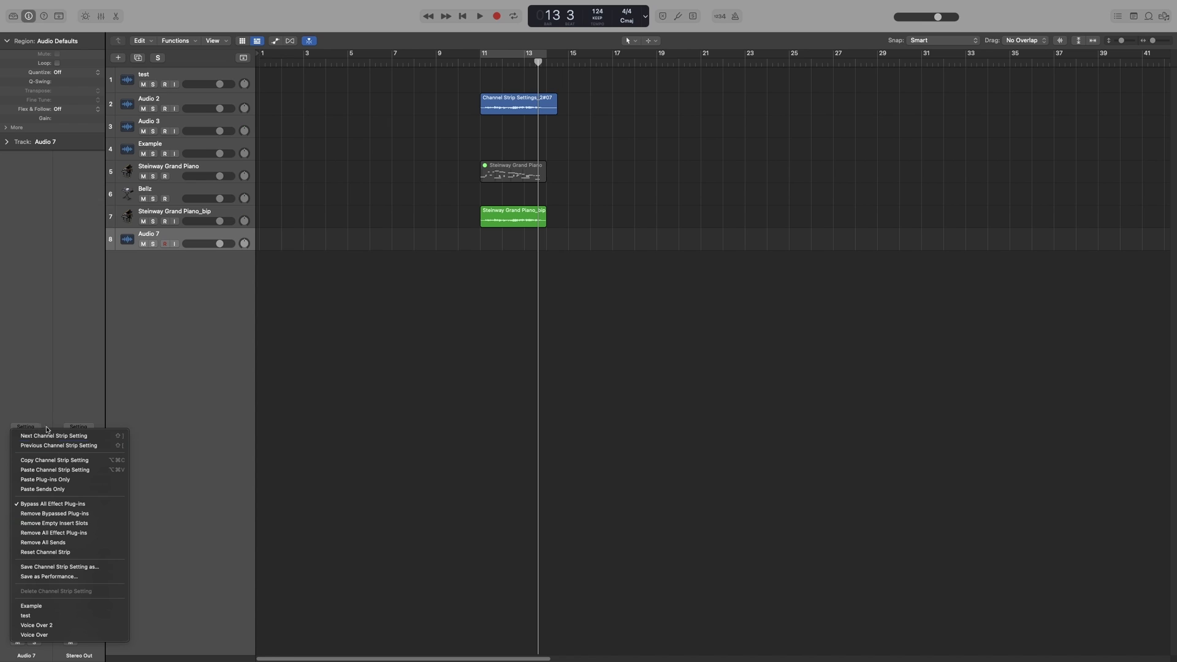
click(32, 615)
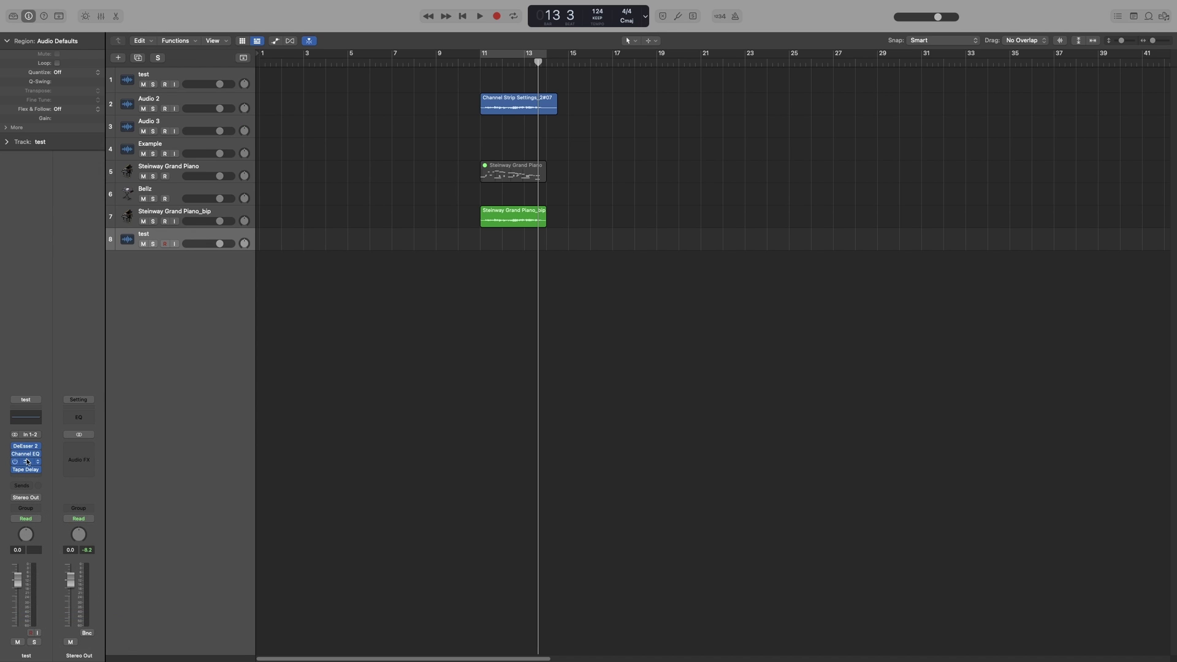
- Start saving the test strip as a performance, then cancel
click(33, 405)
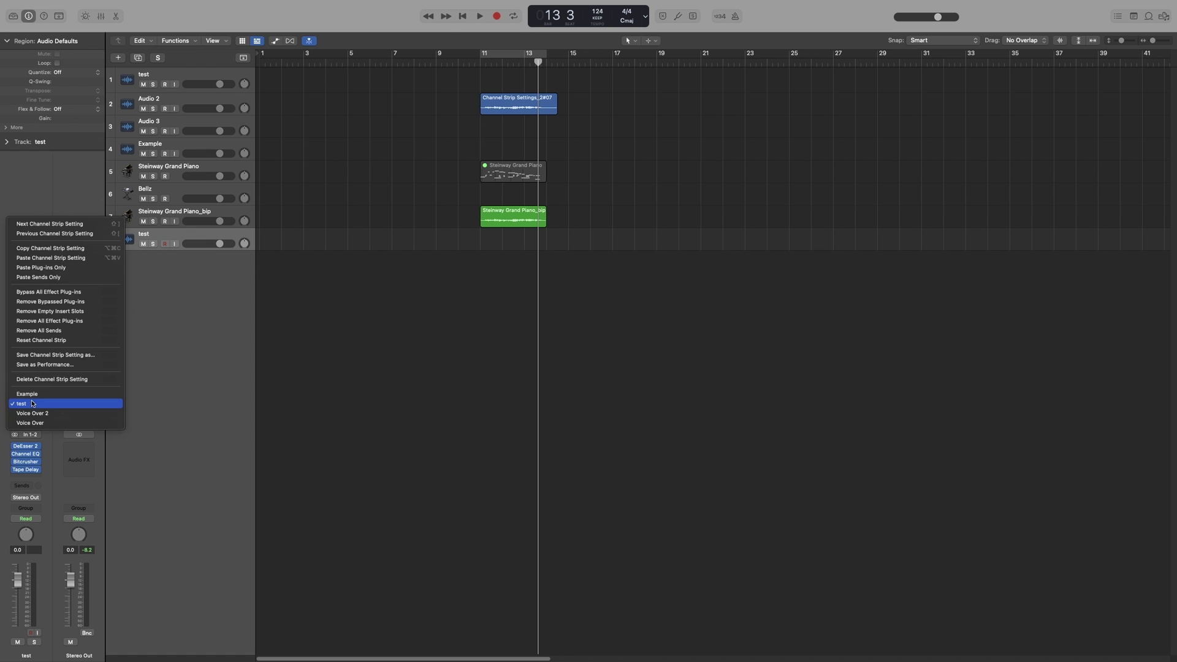
click(57, 366)
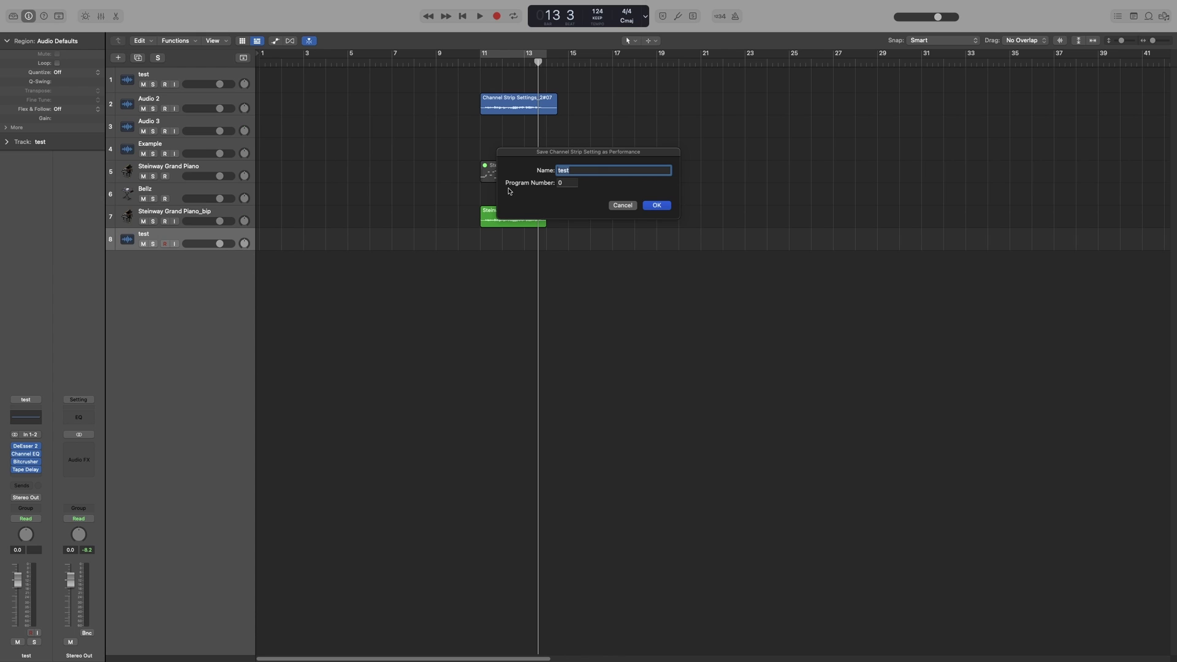
click(615, 207)
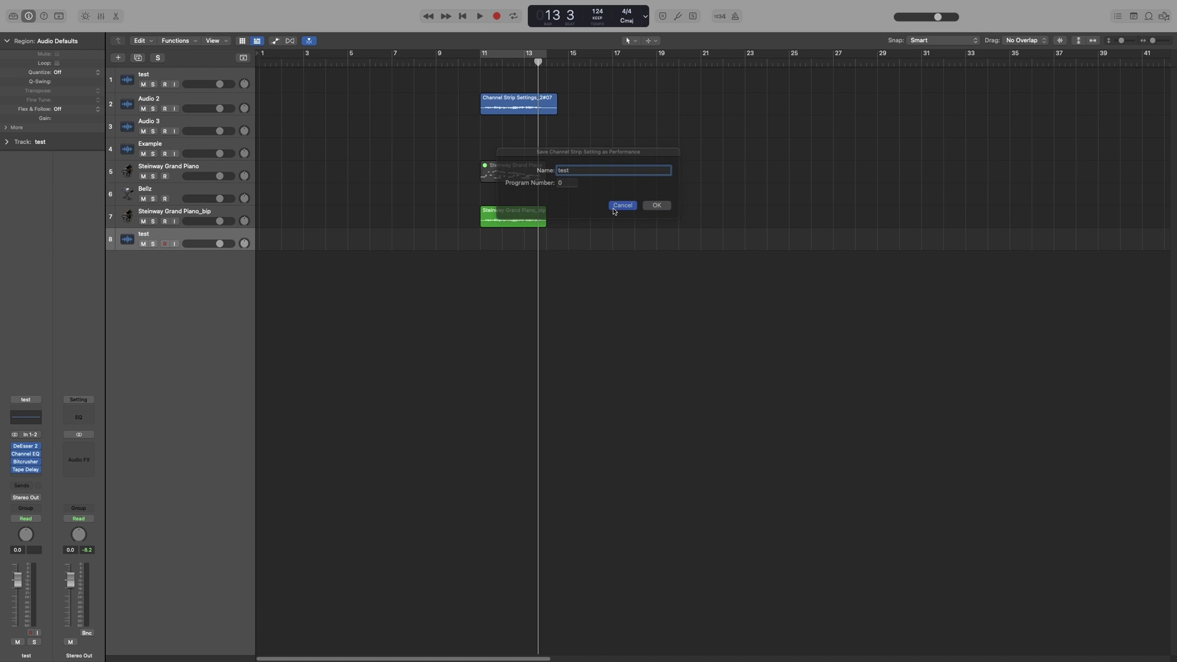
- Delete the saved test channel strip setting and load Voice Over instead
click(36, 399)
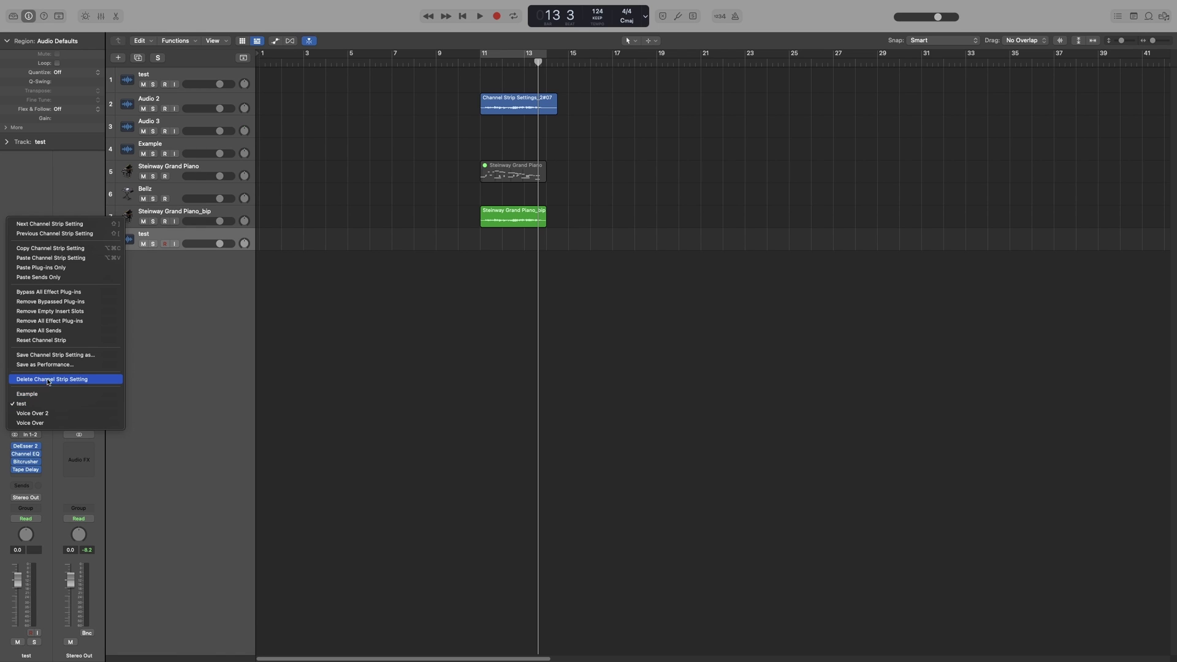
click(49, 379)
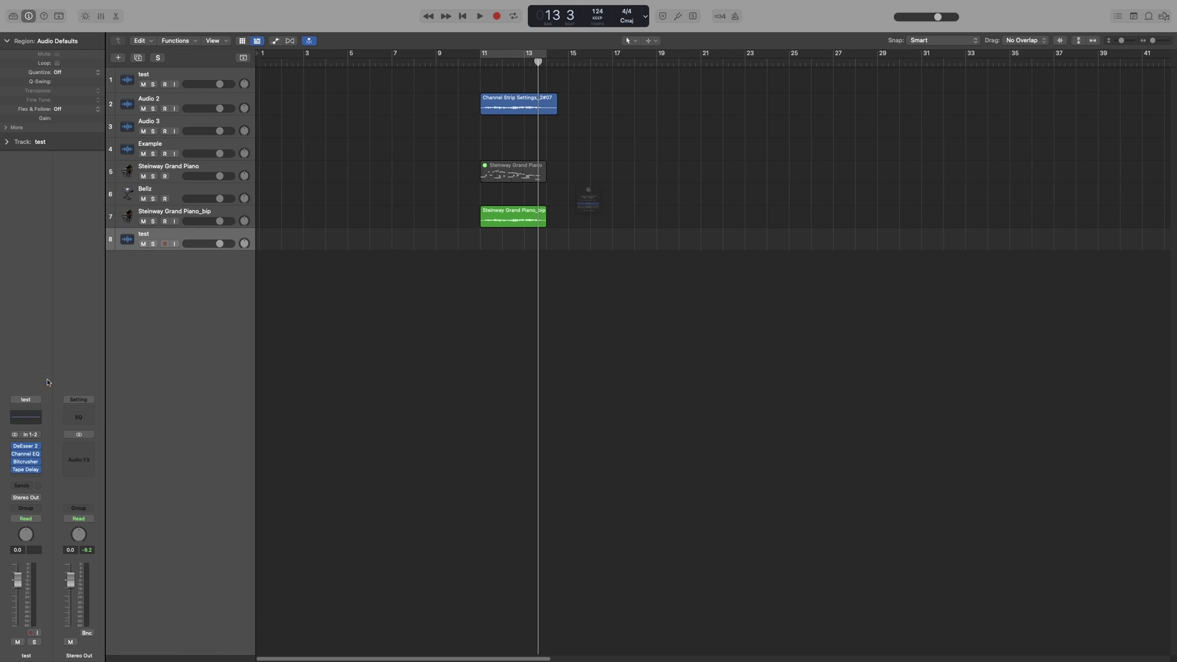
click(580, 222)
click(18, 400)
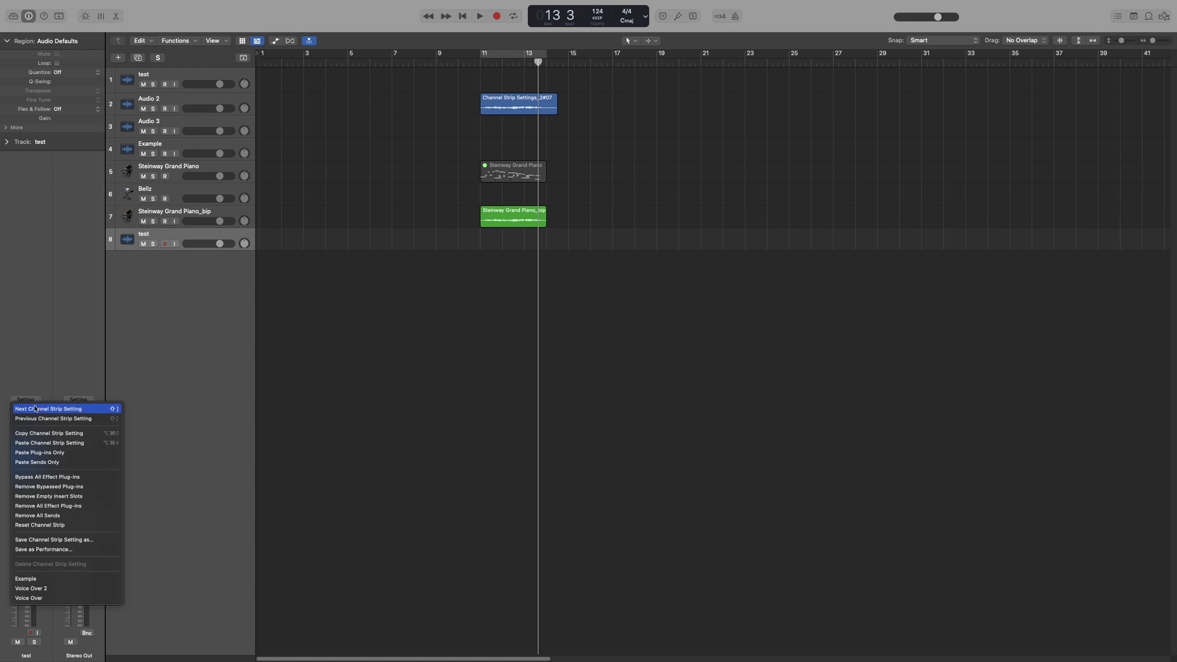
click(53, 598)
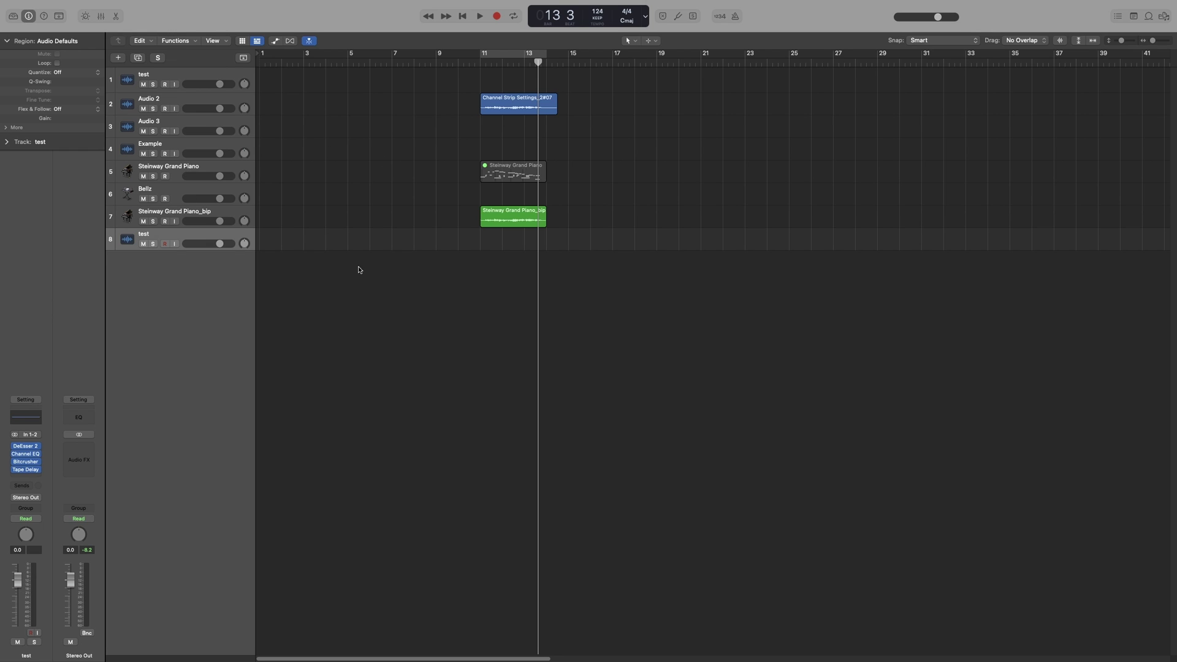
- Add a software instrument track below the Steinway Grand Piano track and load the Bellz setting
click(179, 173)
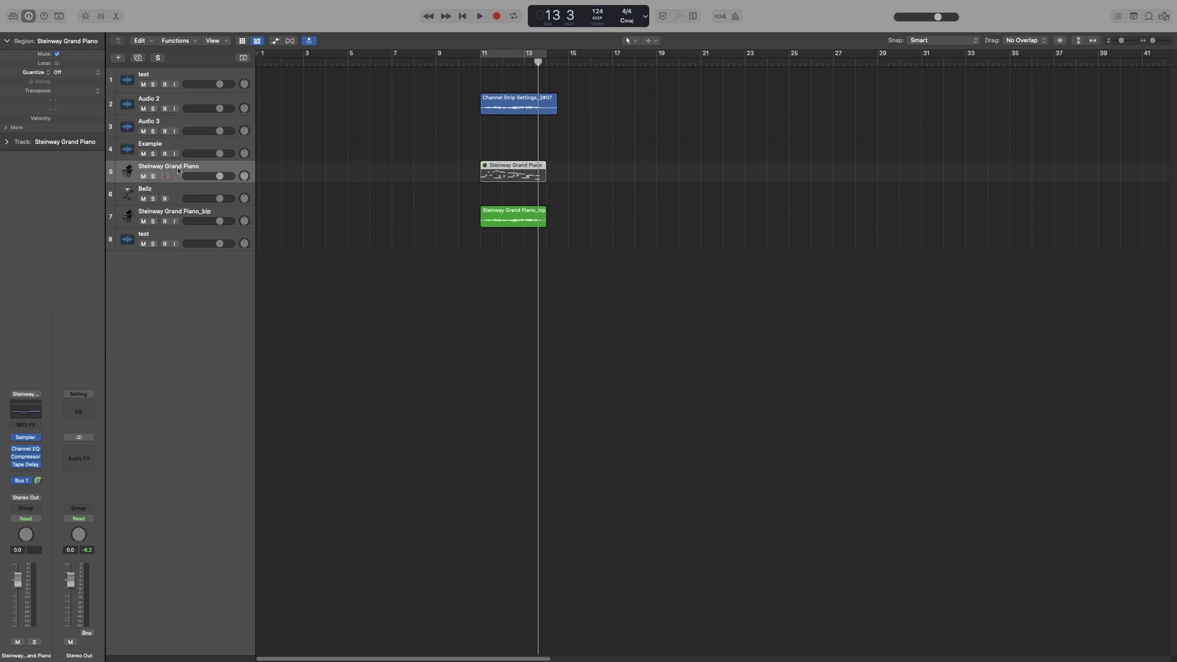
click(35, 397)
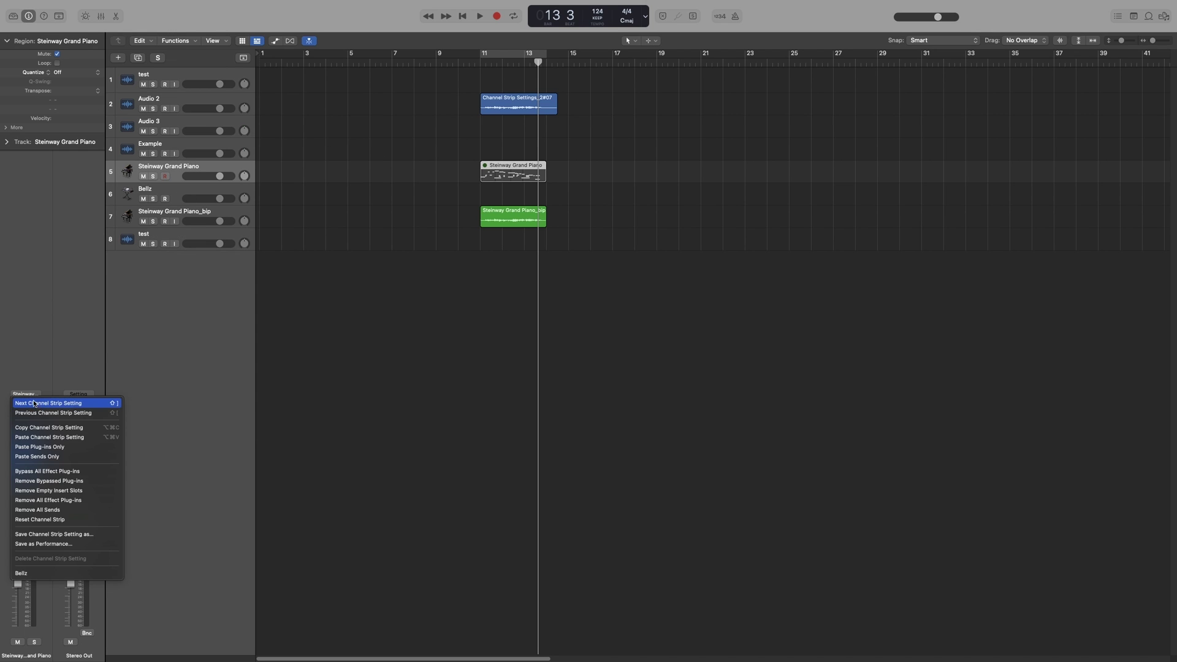
click(97, 342)
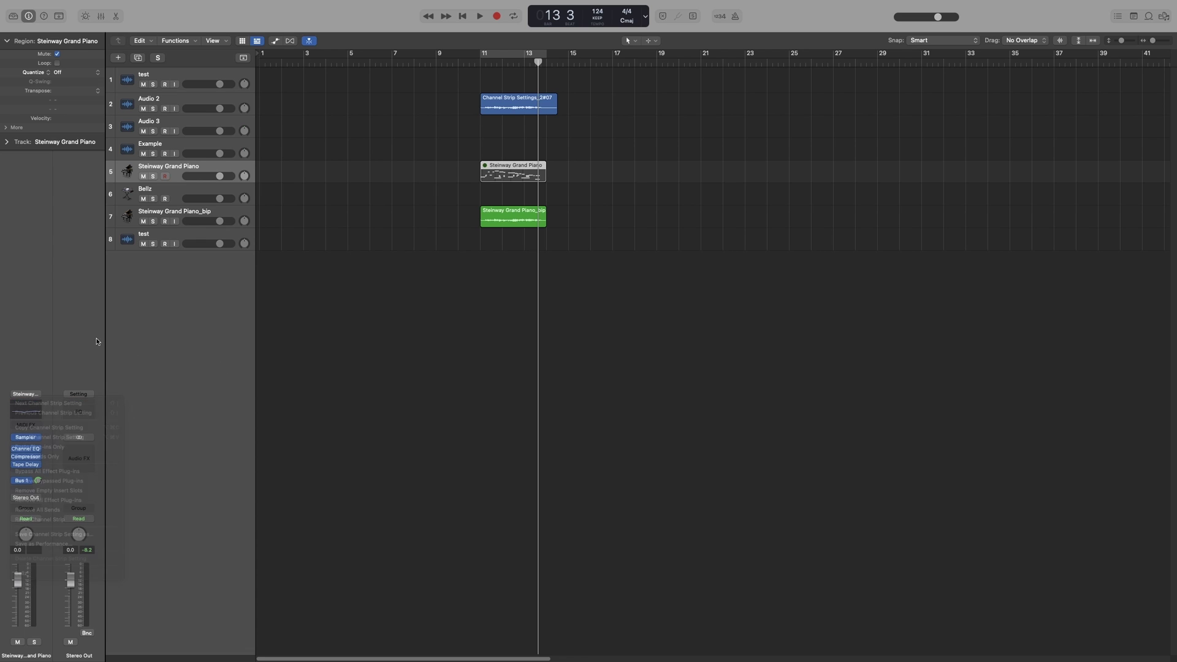
double_click(177, 302)
click(26, 419)
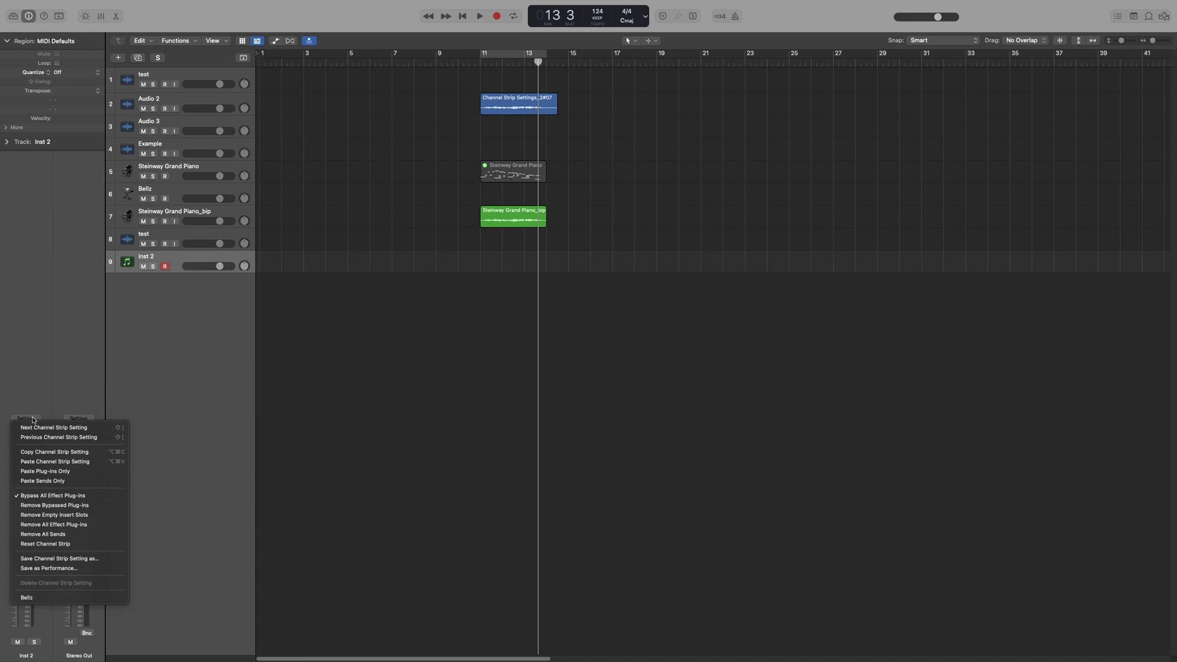
click(68, 597)
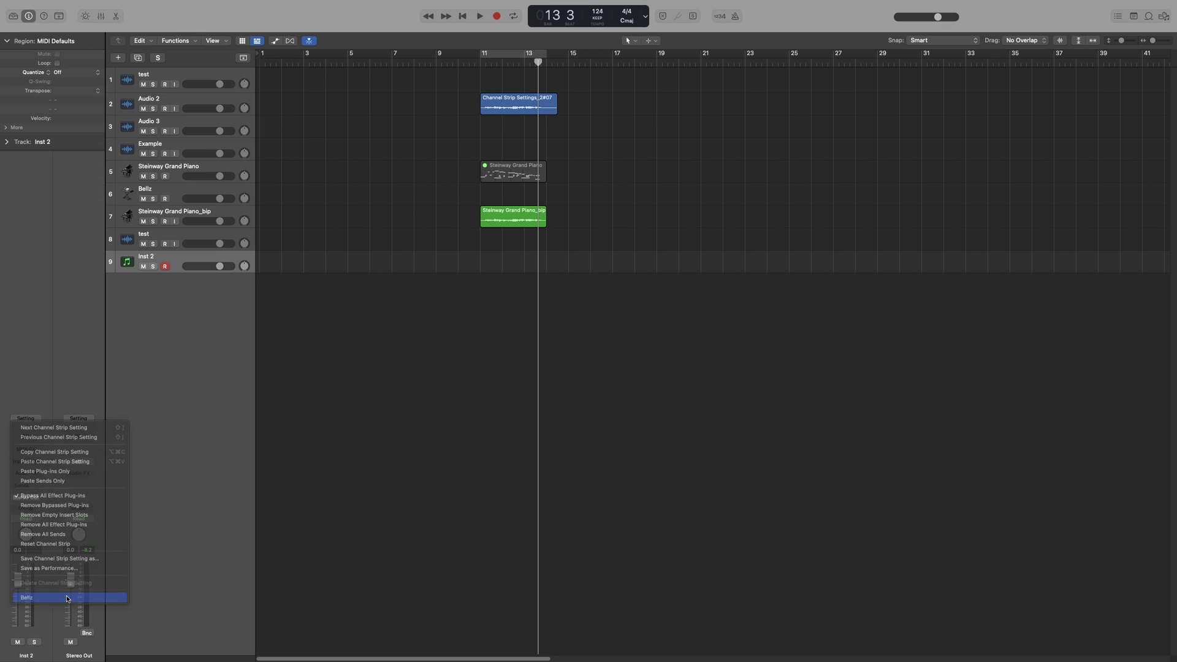
mouse_move(28, 437)
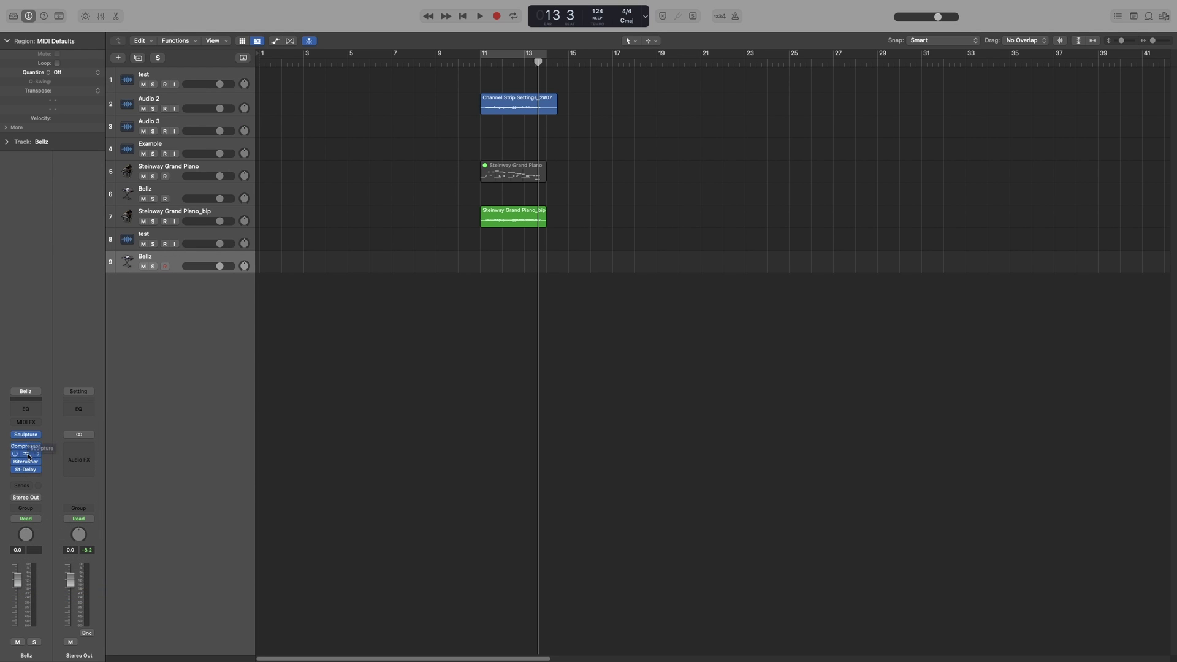
mouse_move(28, 473)
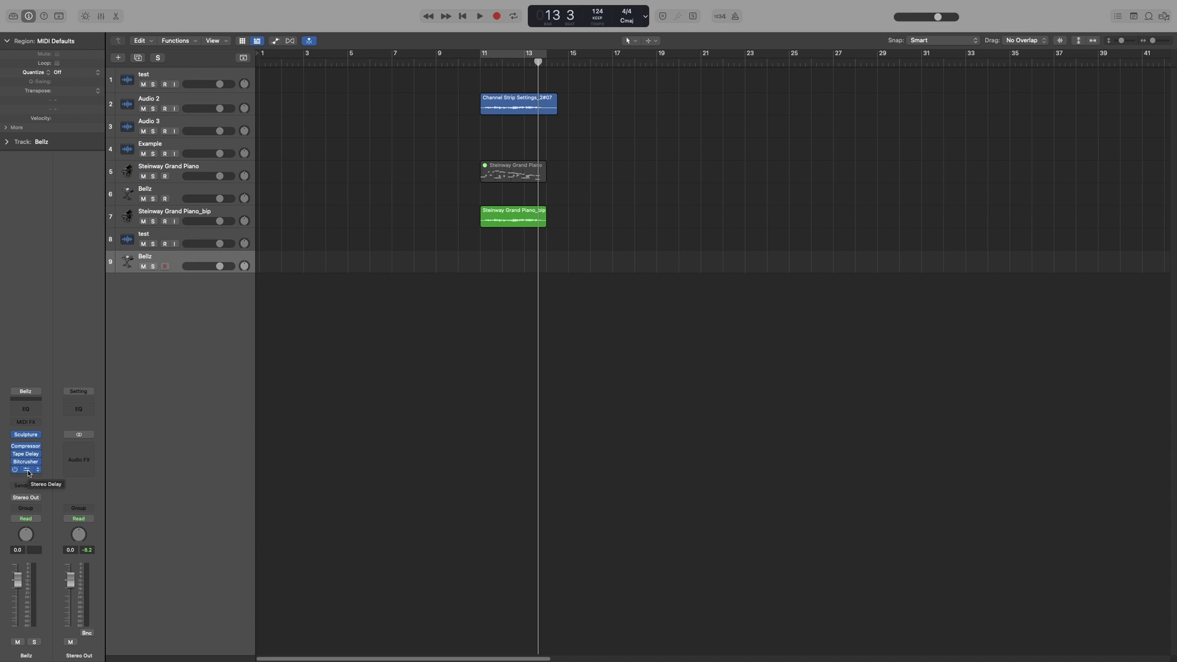
click(25, 423)
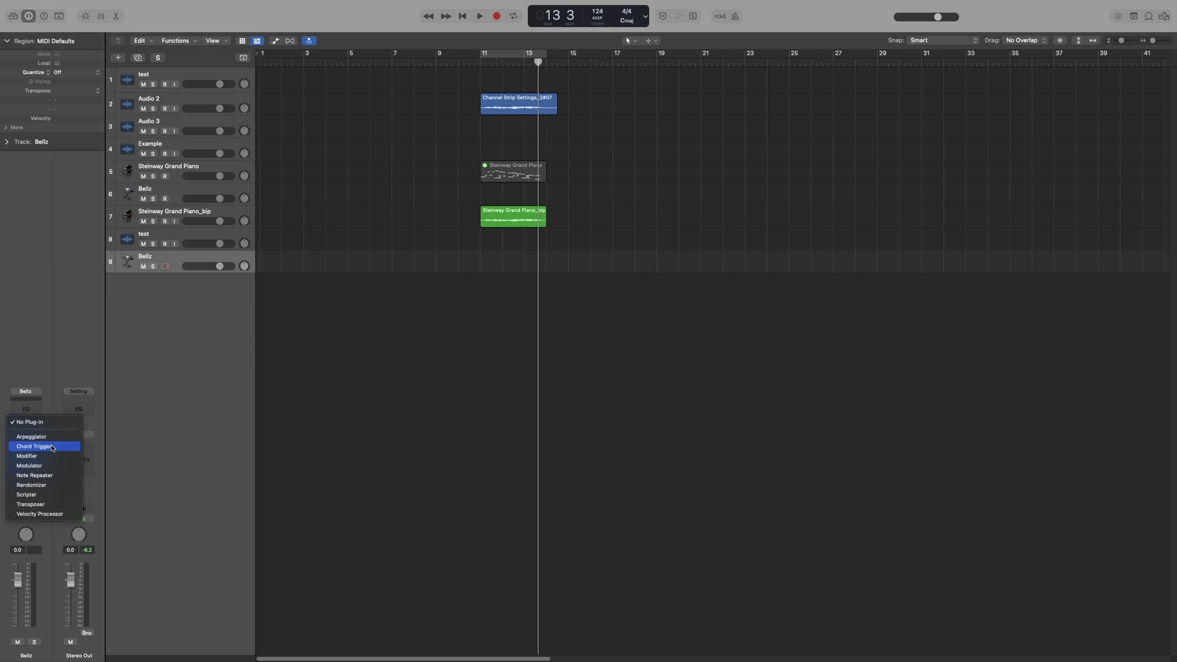
click(72, 324)
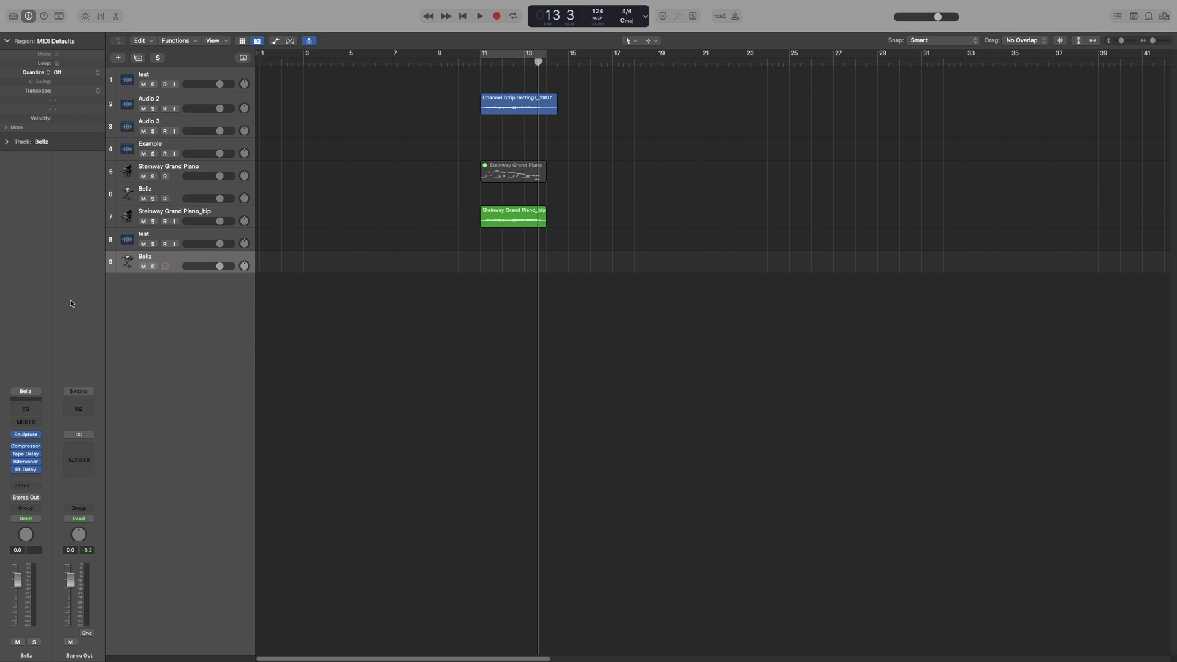
- Add software instrument track Inst 4 with Option-Command-S and browse instruments without loading one
key(alt+super+s)
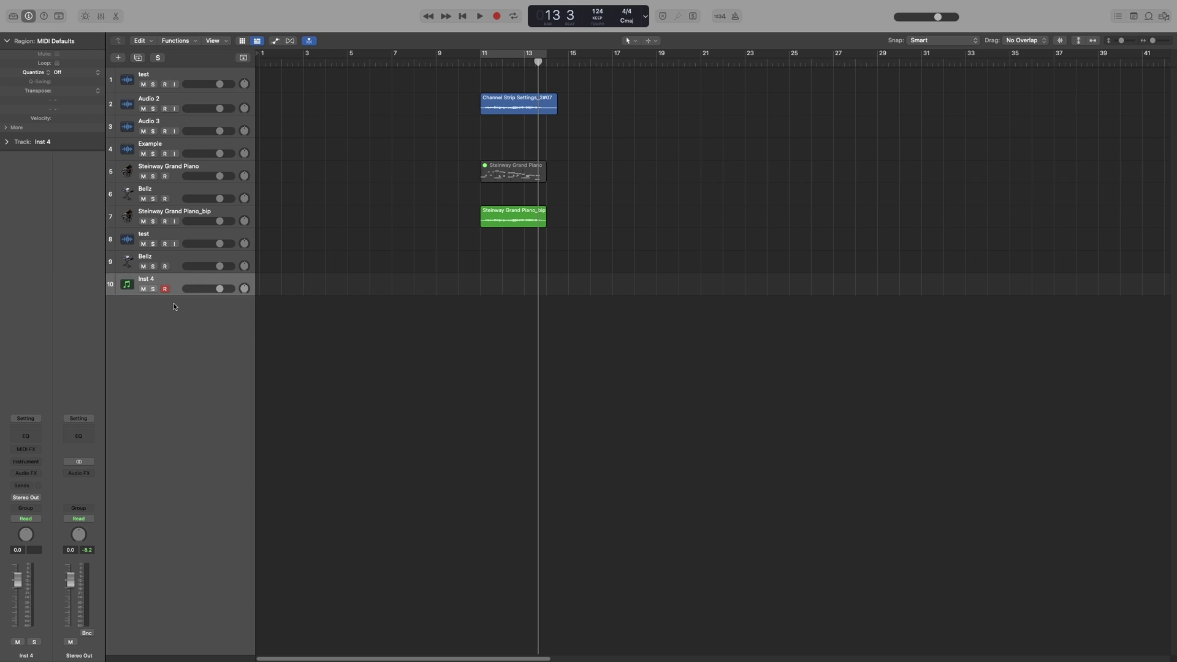
click(28, 464)
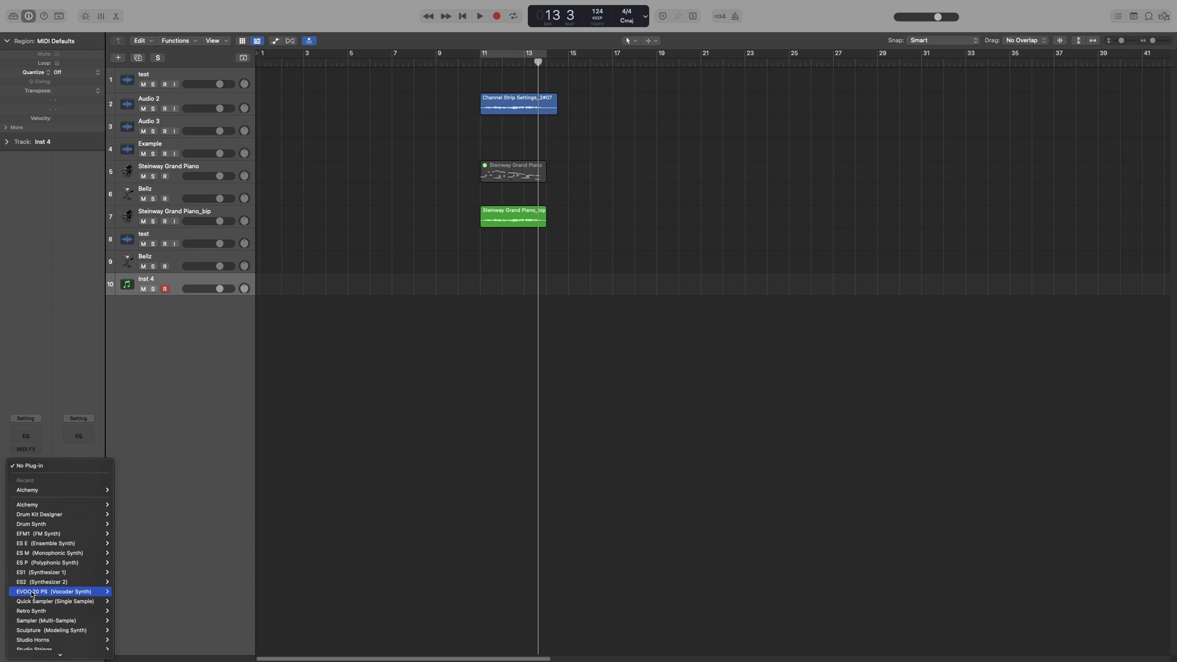
mouse_move(55, 603)
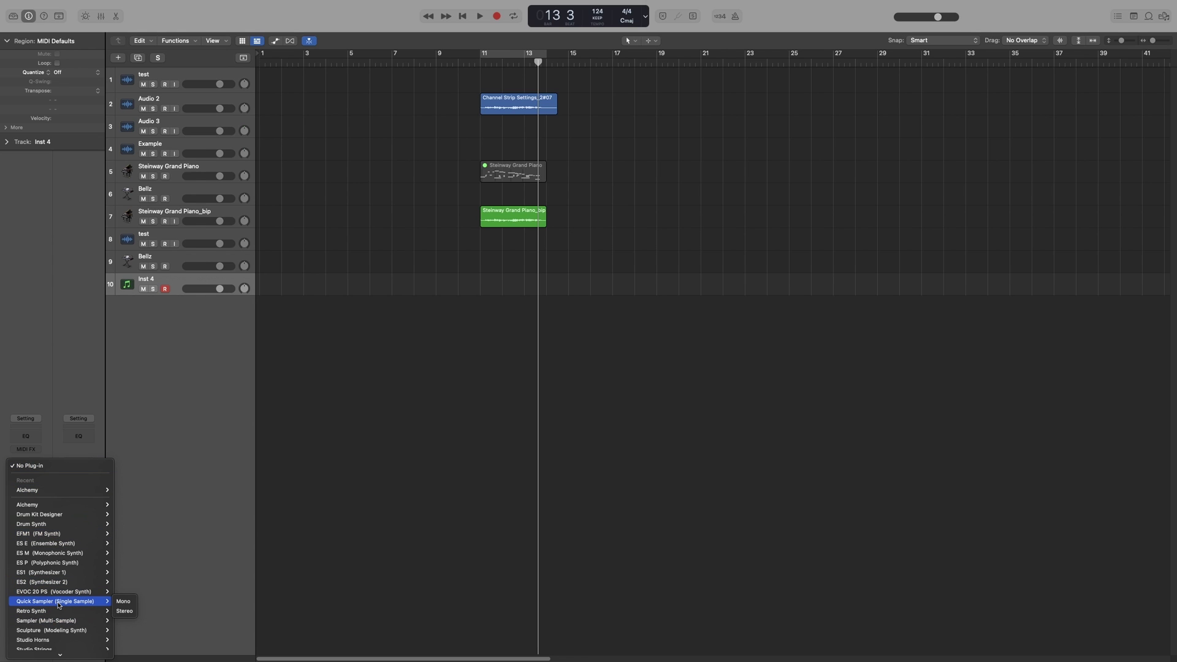
scroll(55, 613, down, 4)
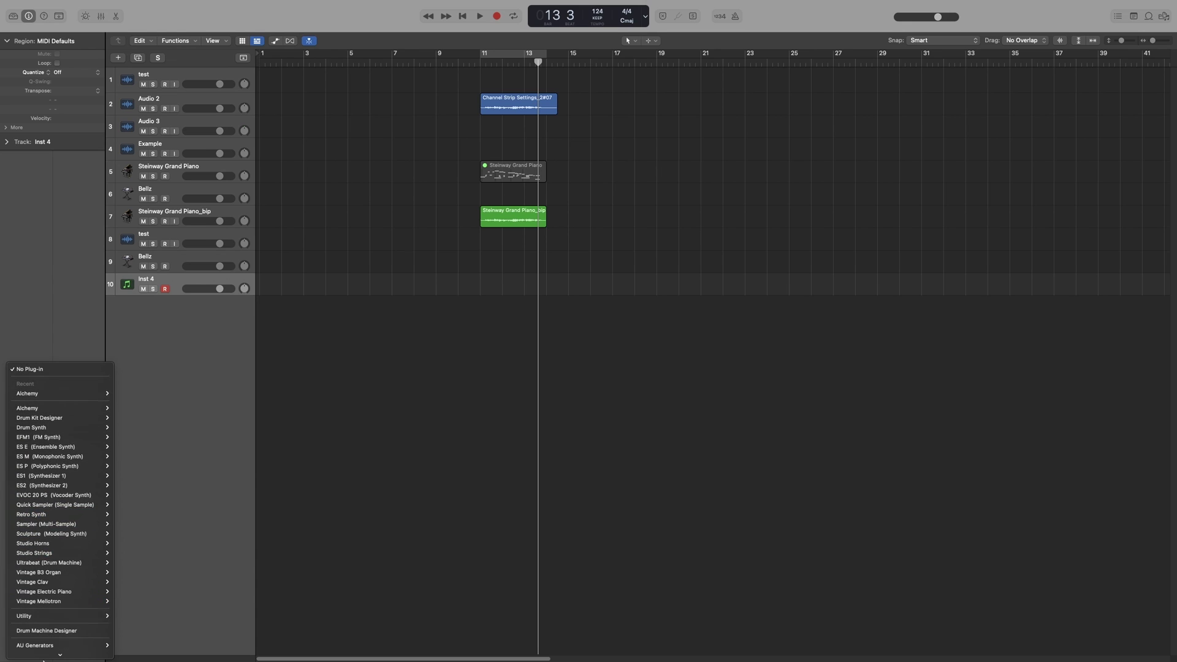
mouse_move(46, 644)
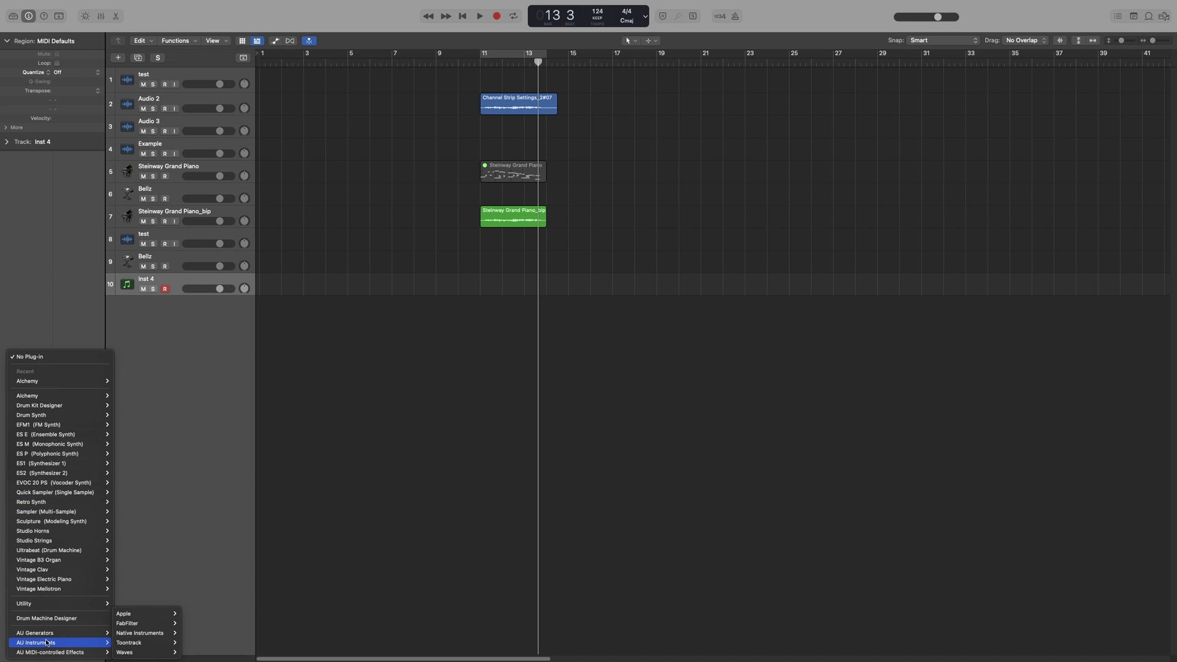
mouse_move(67, 538)
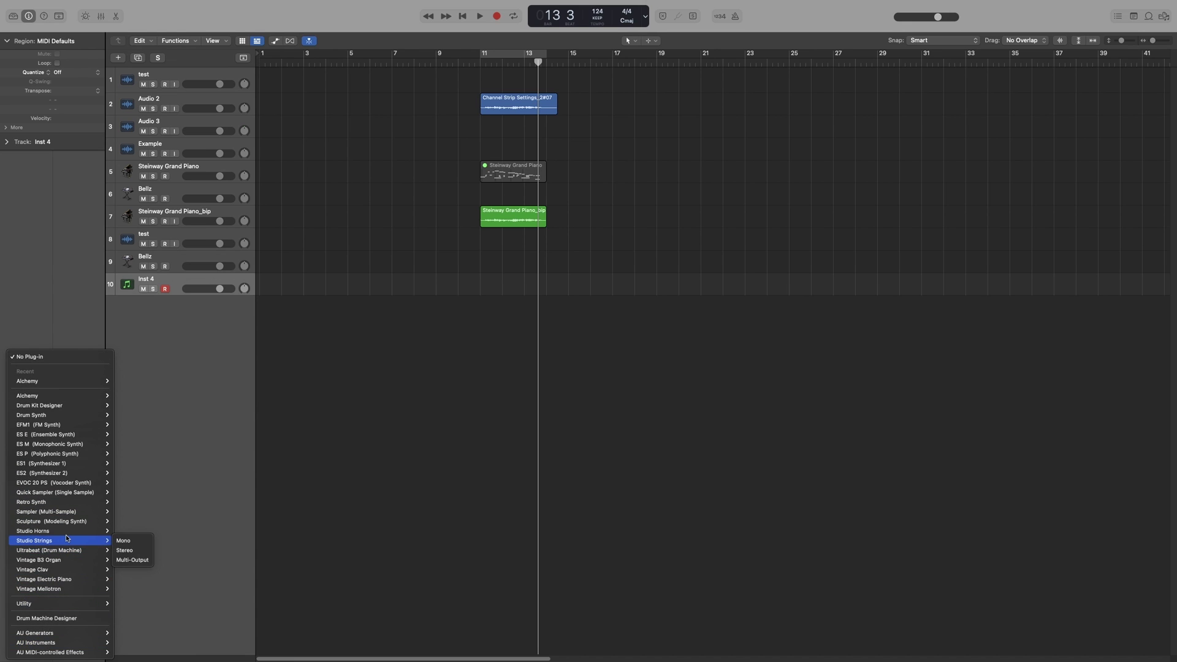
click(193, 436)
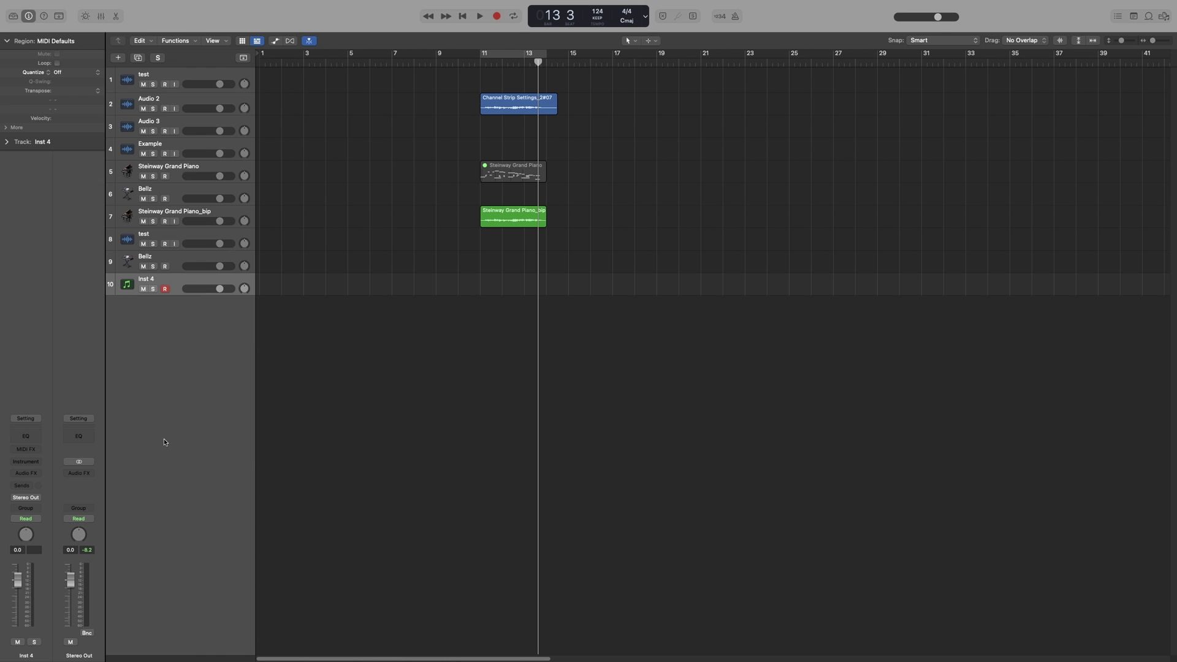
- Load the Vintage Clav > Solid Clav patch onto track 10 from the Library
key(y)
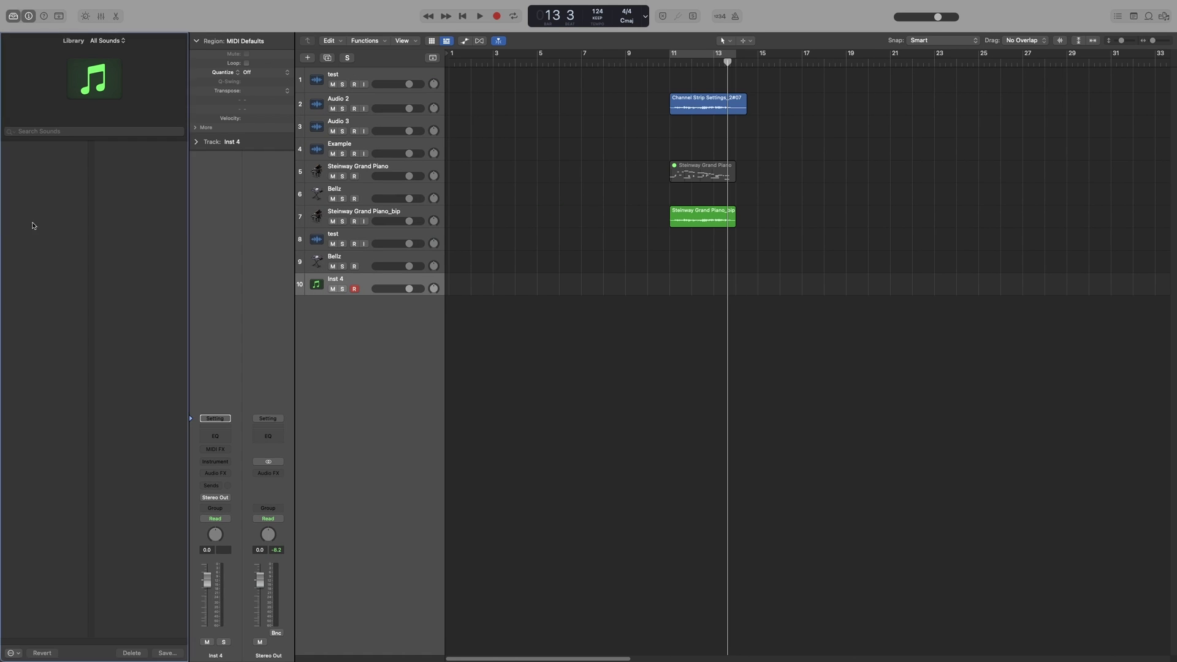
click(14, 18)
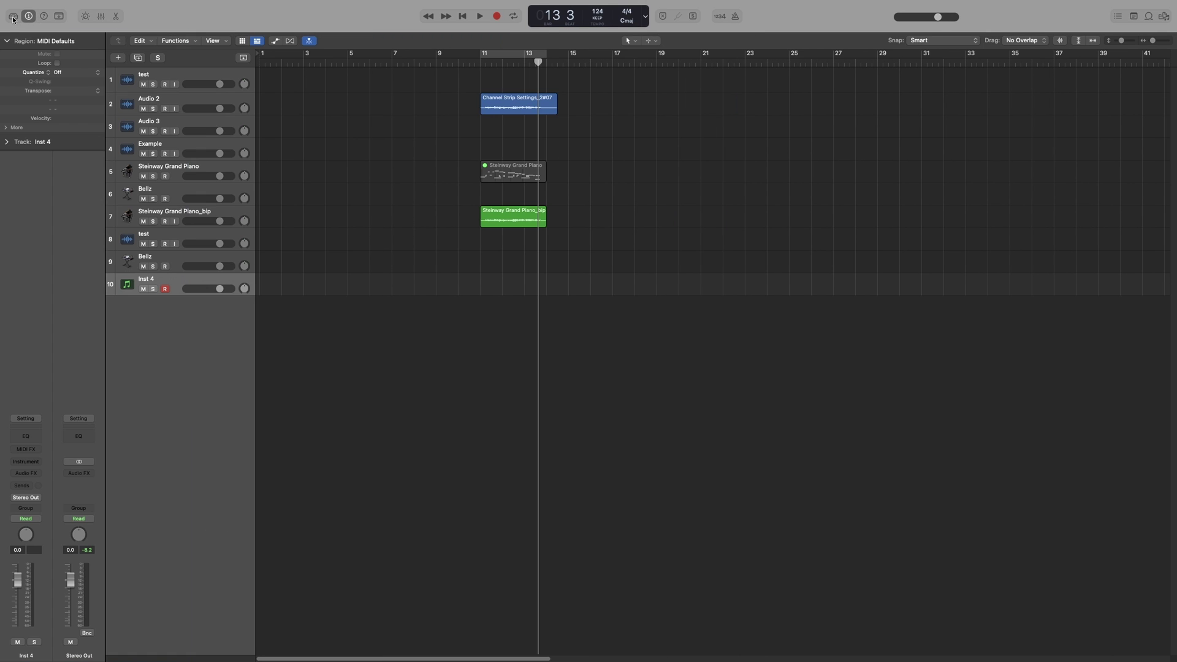
click(15, 17)
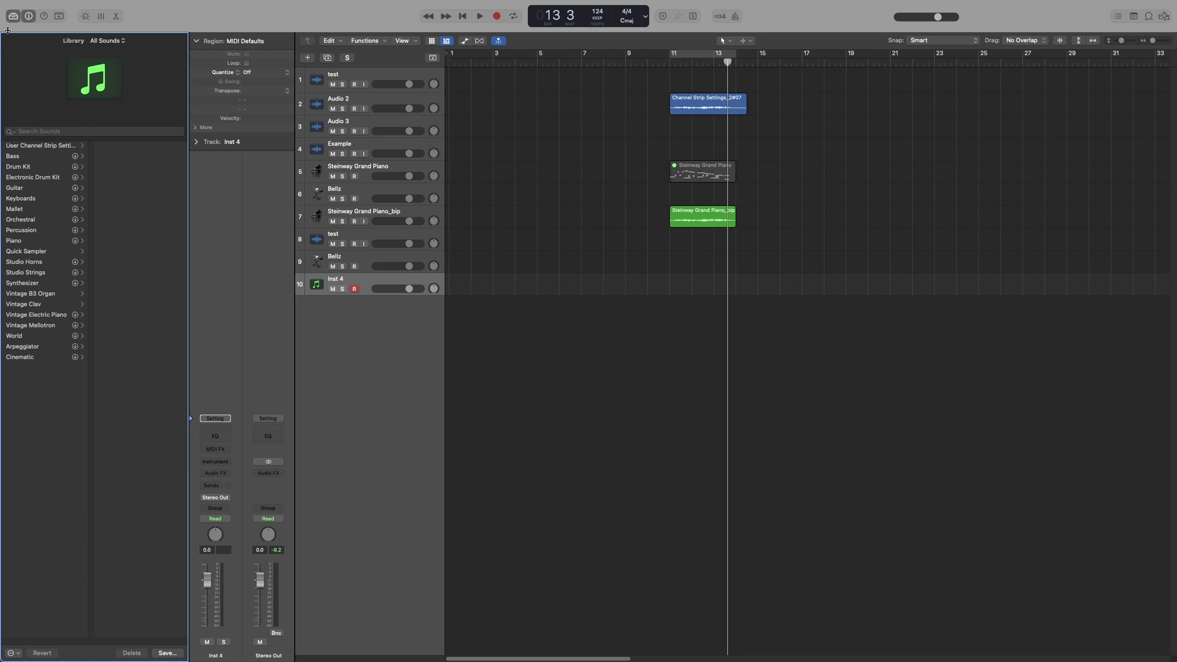
click(20, 307)
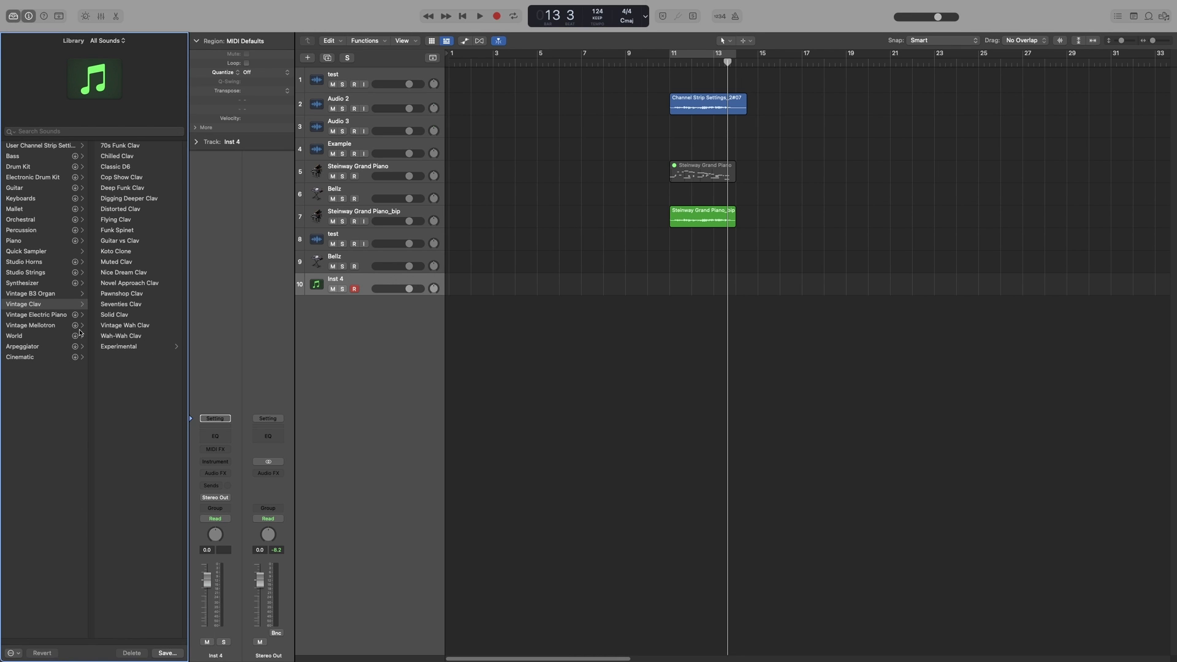
click(120, 315)
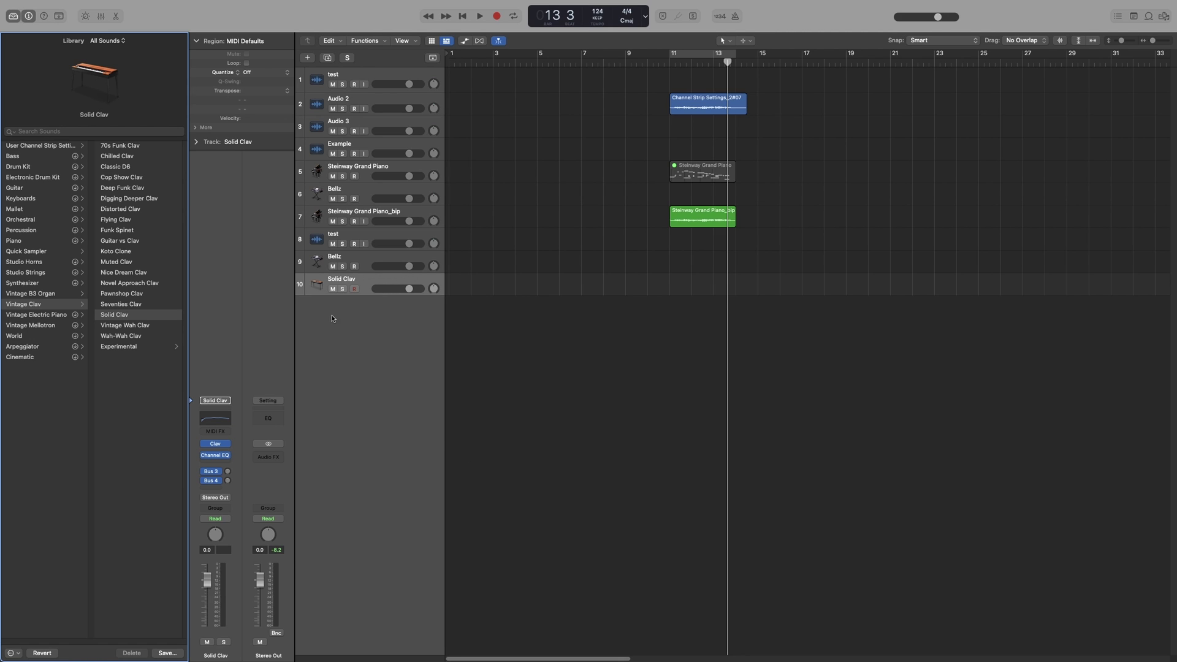
click(12, 16)
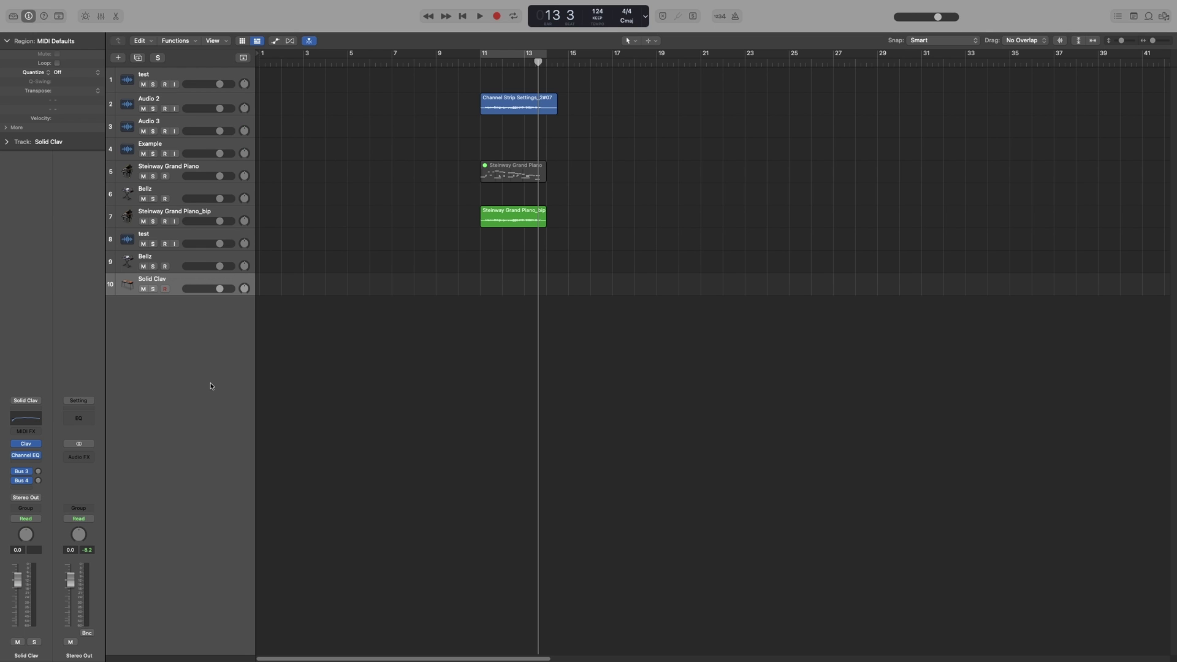
- Show the mixer docked below the tracks and also as a floating Mixer window
key(super+2)
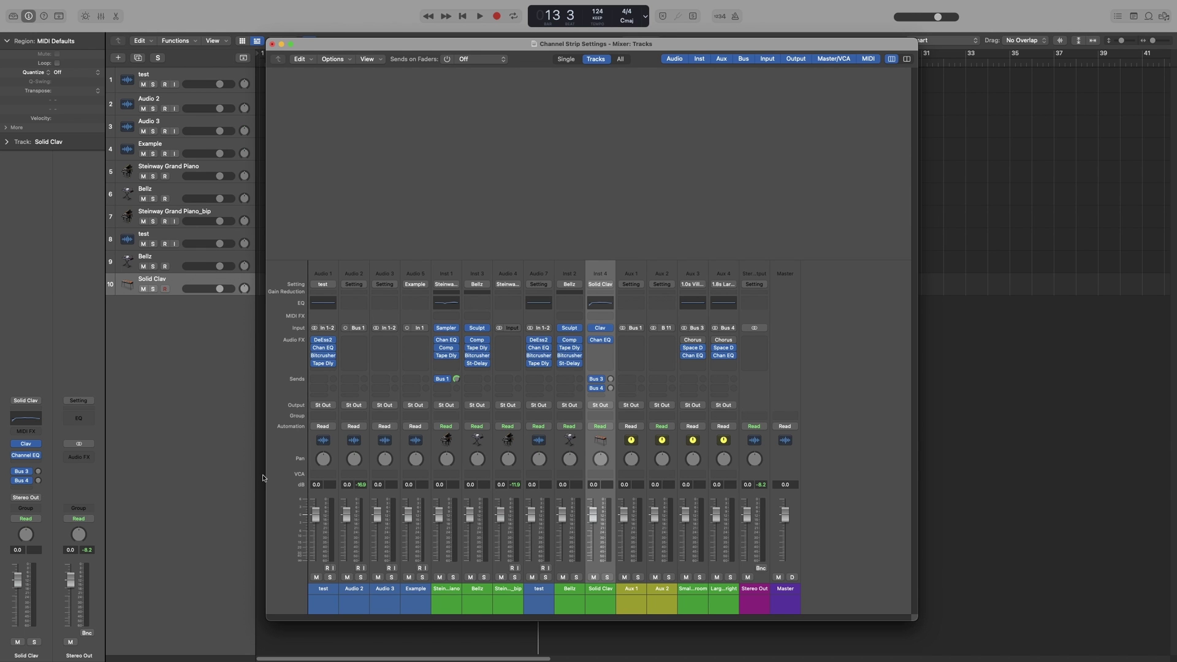
click(274, 45)
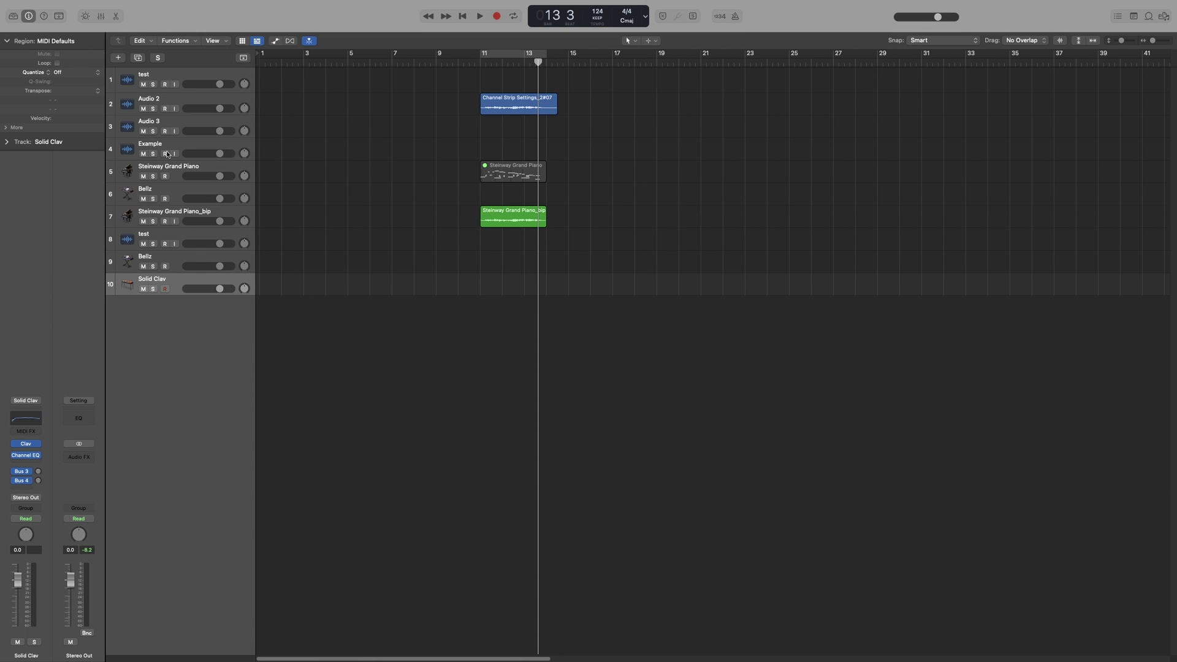
key(x)
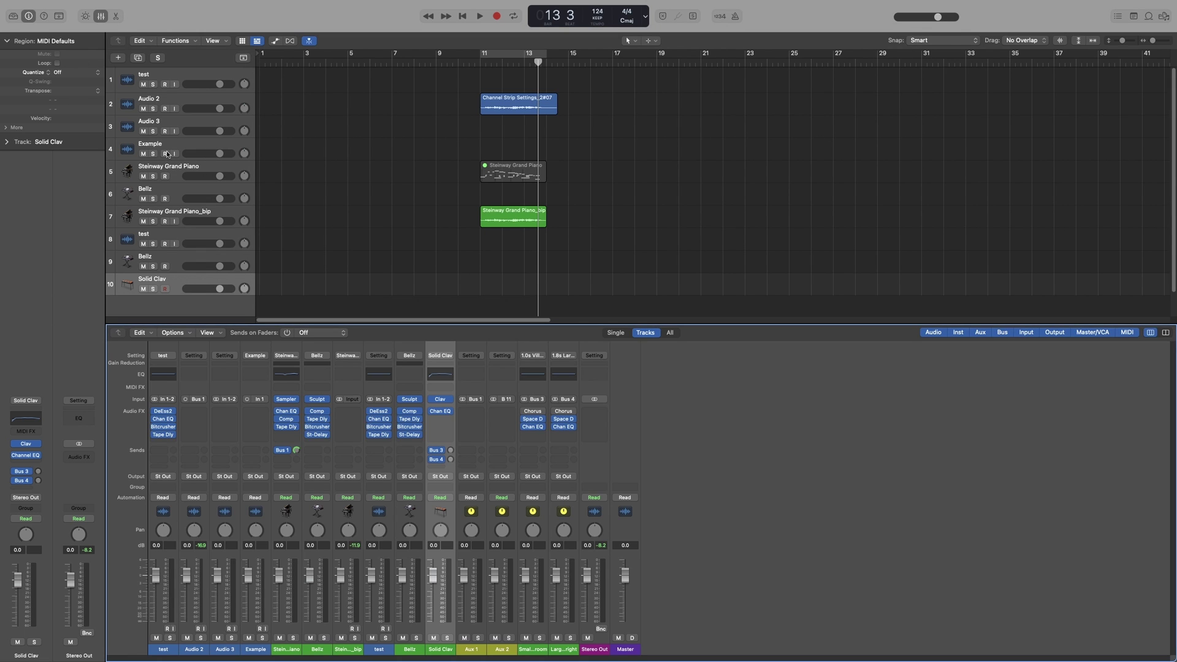
key(super+2)
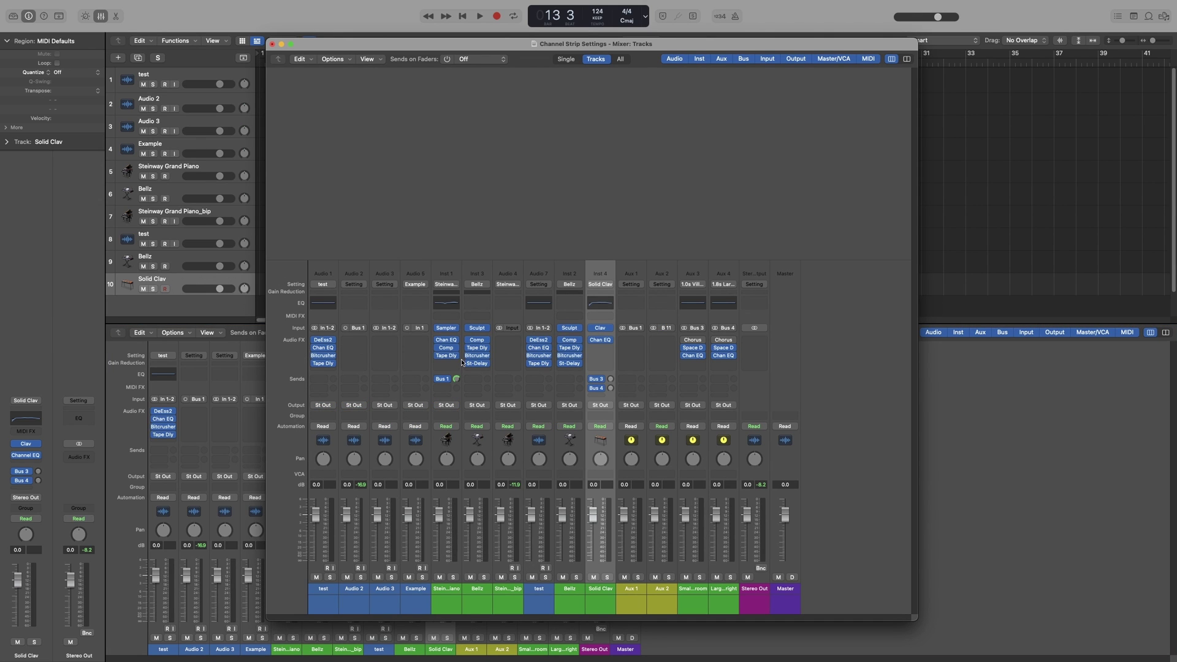
click(376, 60)
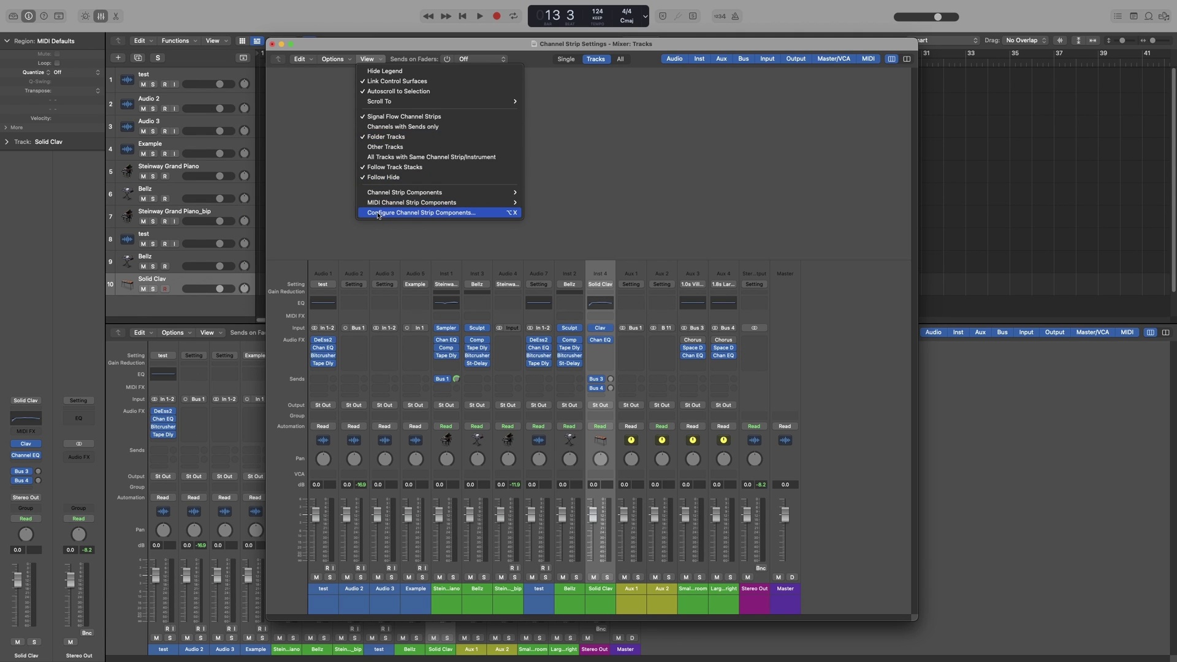
- Toggle a few channel strip component checkboxes, then revert components to factory defaults
click(431, 212)
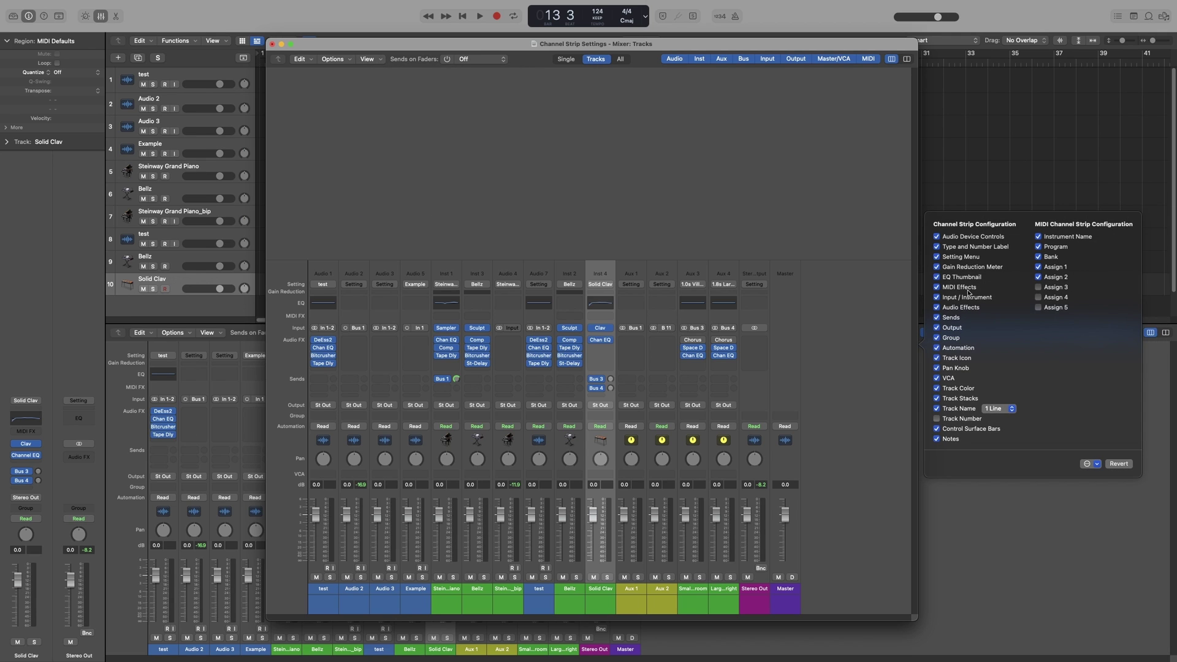
click(936, 236)
click(937, 246)
click(936, 257)
click(936, 257)
click(937, 246)
click(936, 236)
click(1098, 465)
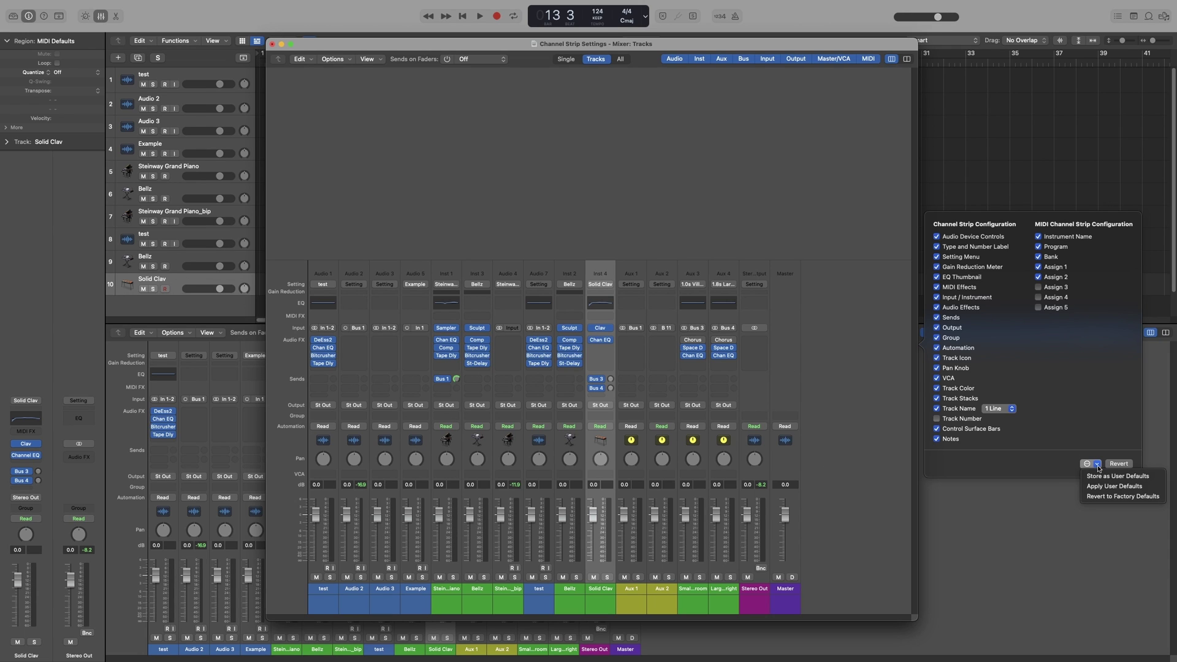
click(1094, 498)
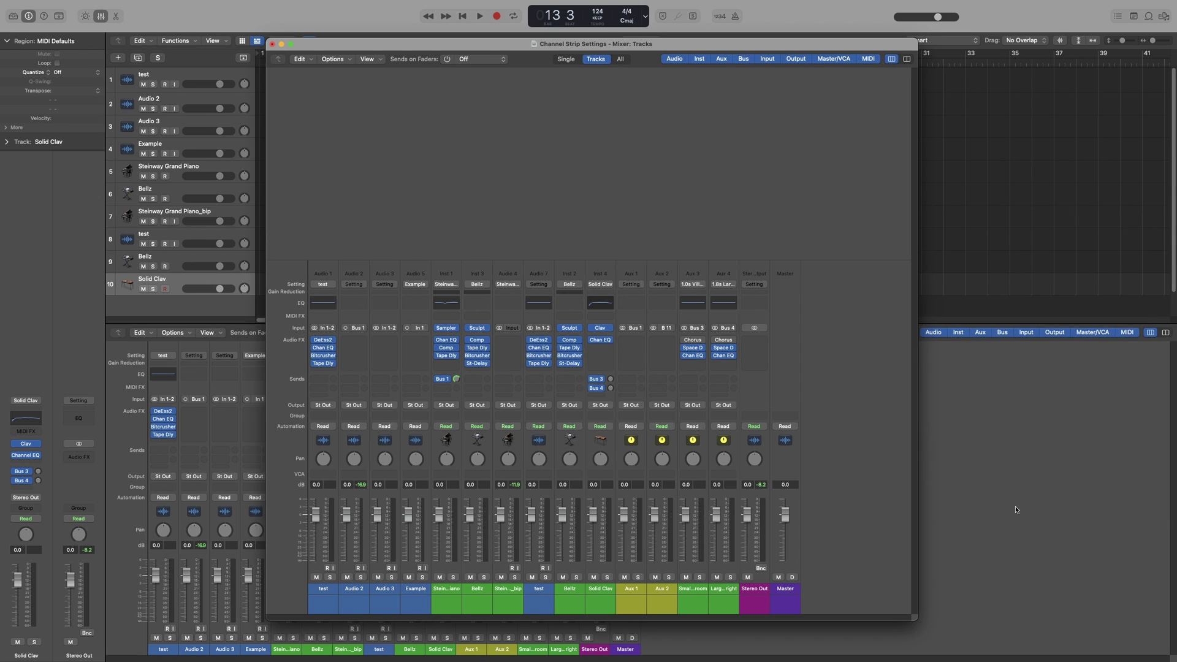
- Close the floating mixer and add Assign 1 to the docked mixer's MIDI strips
click(272, 45)
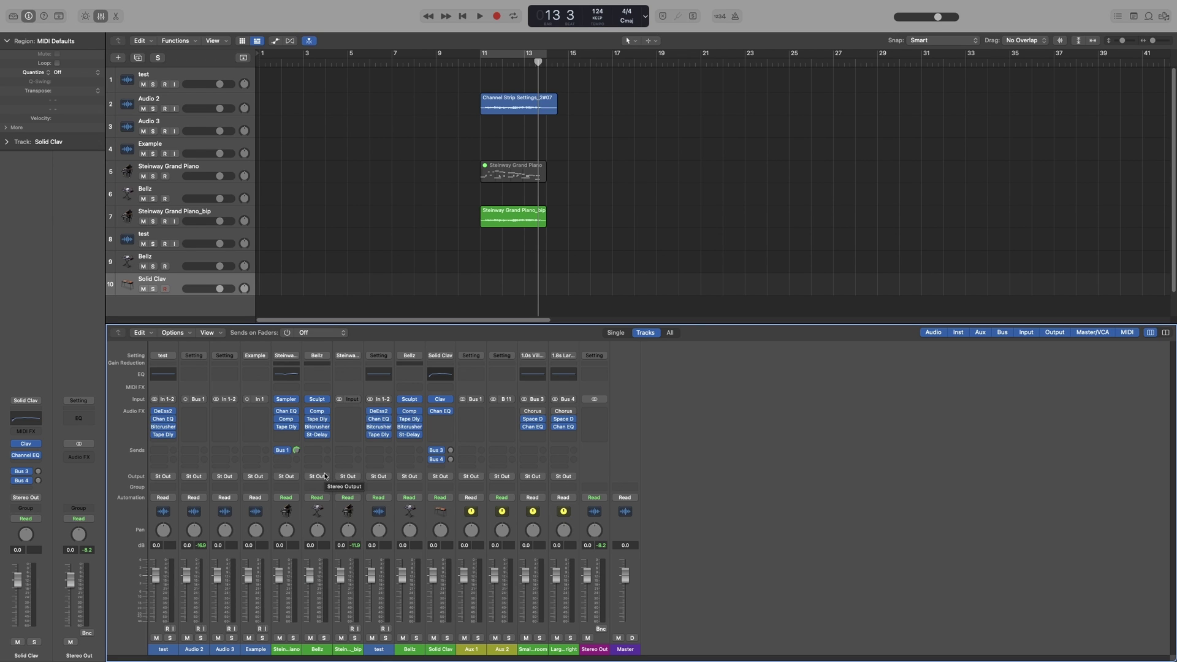
click(208, 332)
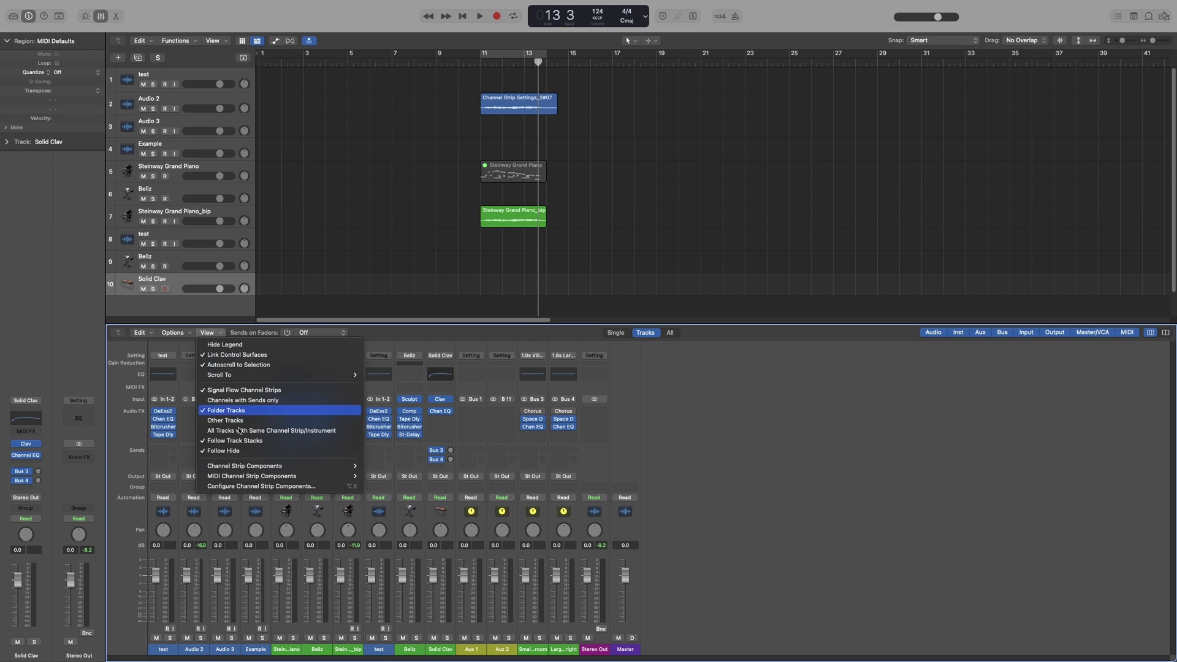
click(266, 487)
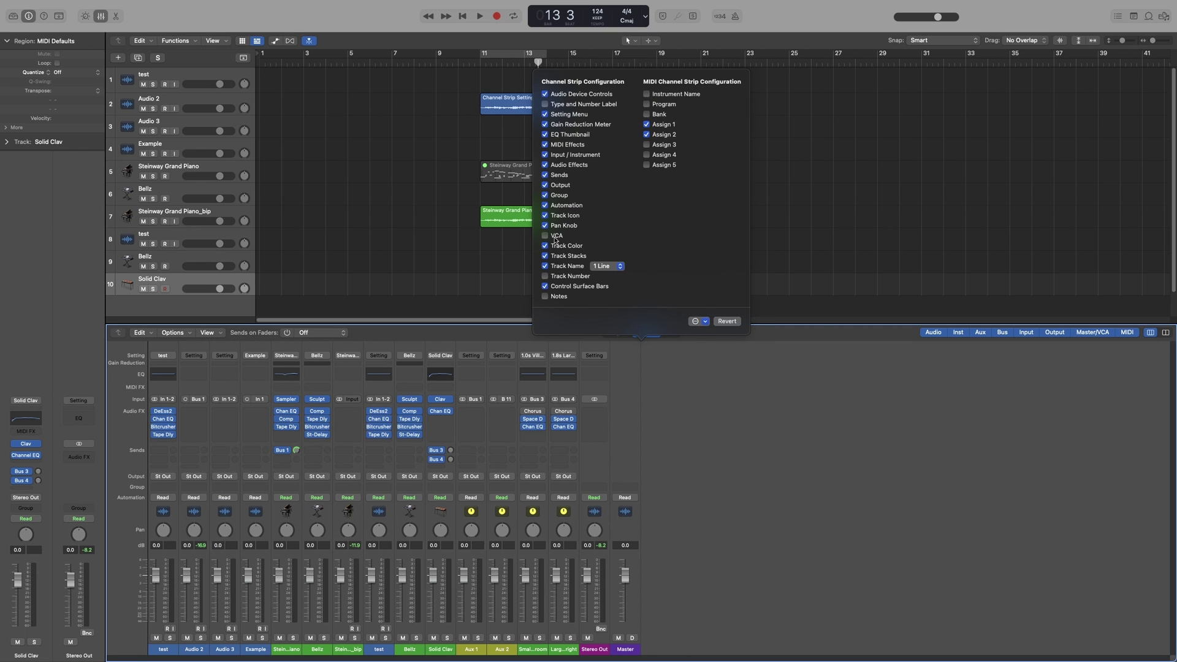
click(647, 124)
click(770, 215)
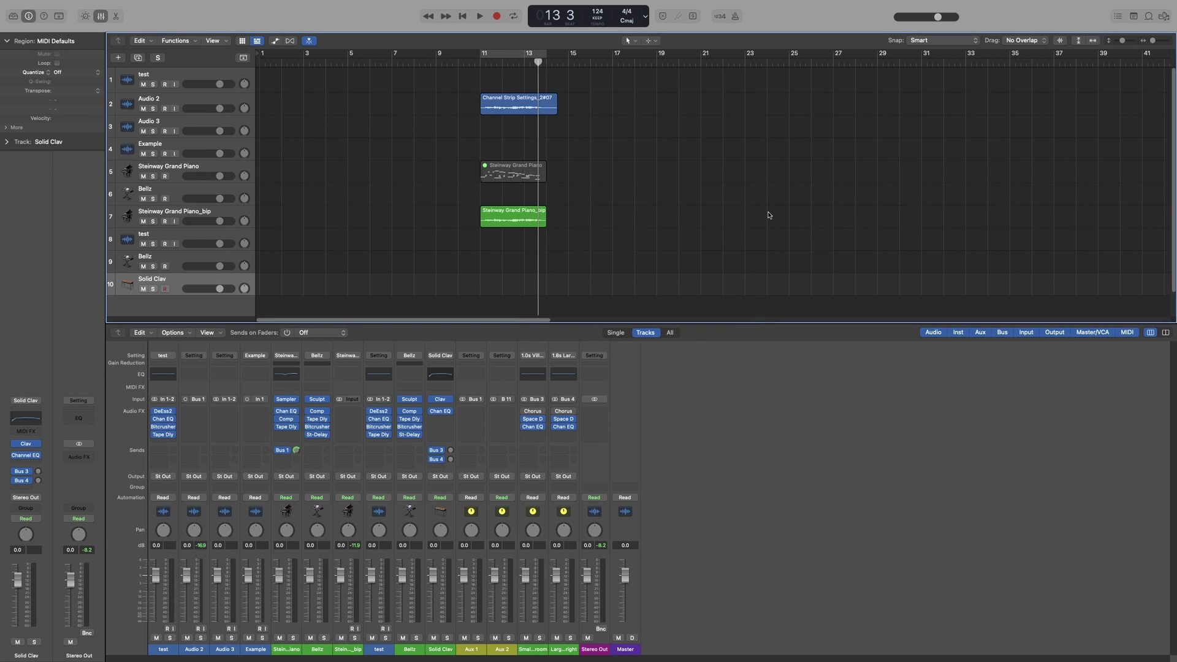
- Reopen the floating mixer's component settings, dismiss them, and close the floating mixer
key(super+2)
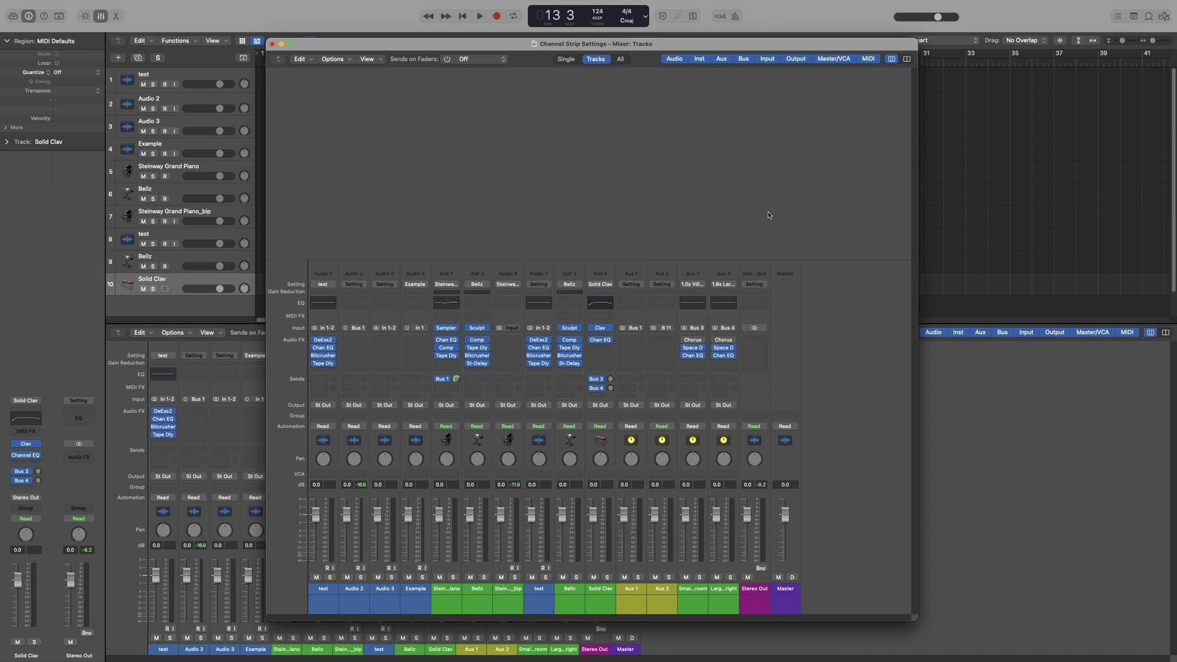
click(375, 59)
click(447, 213)
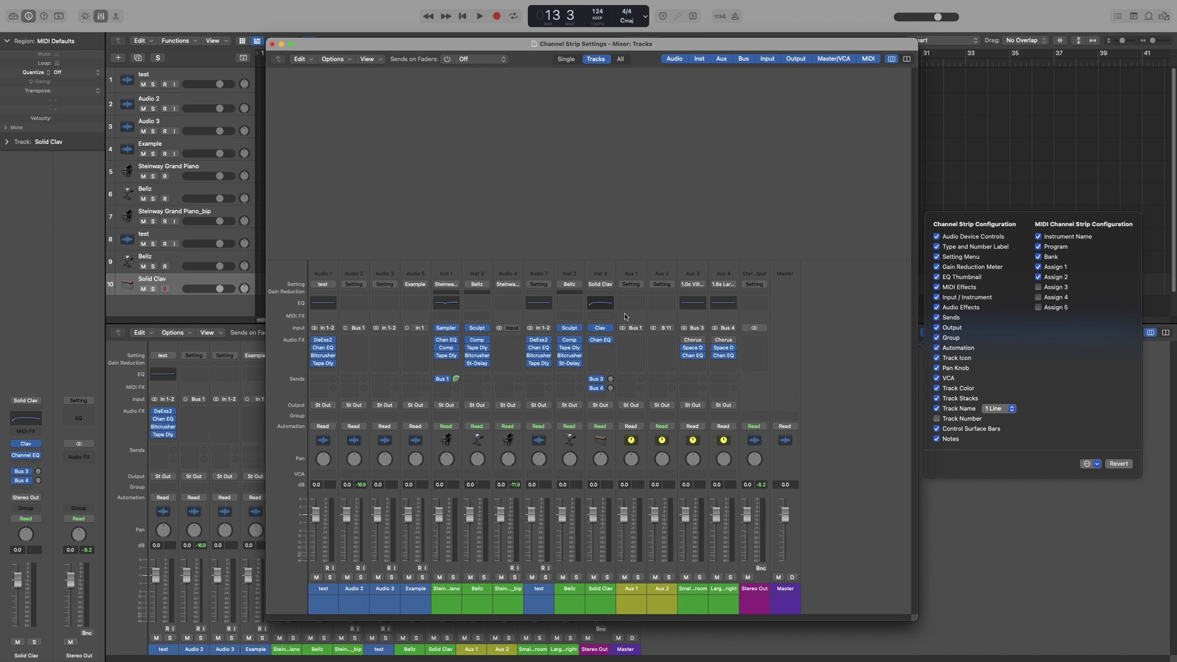
click(322, 118)
key(super+w)
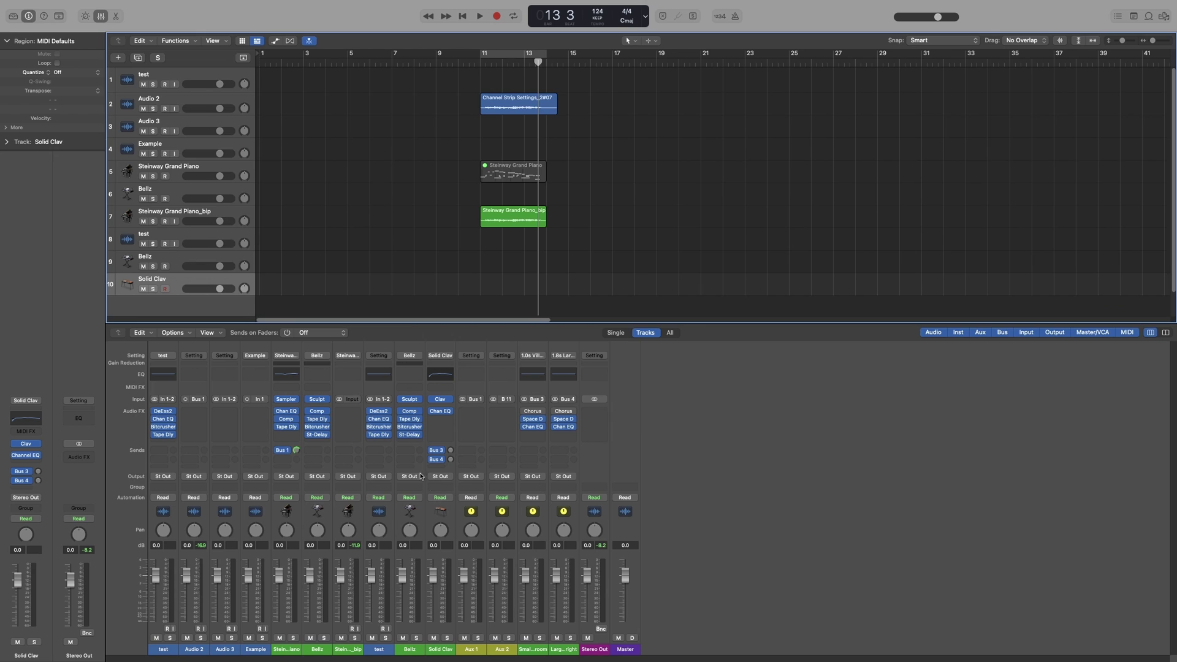
- Switch the docked mixer to wide channel strips
click(1166, 332)
click(1165, 335)
click(1150, 334)
click(1165, 334)
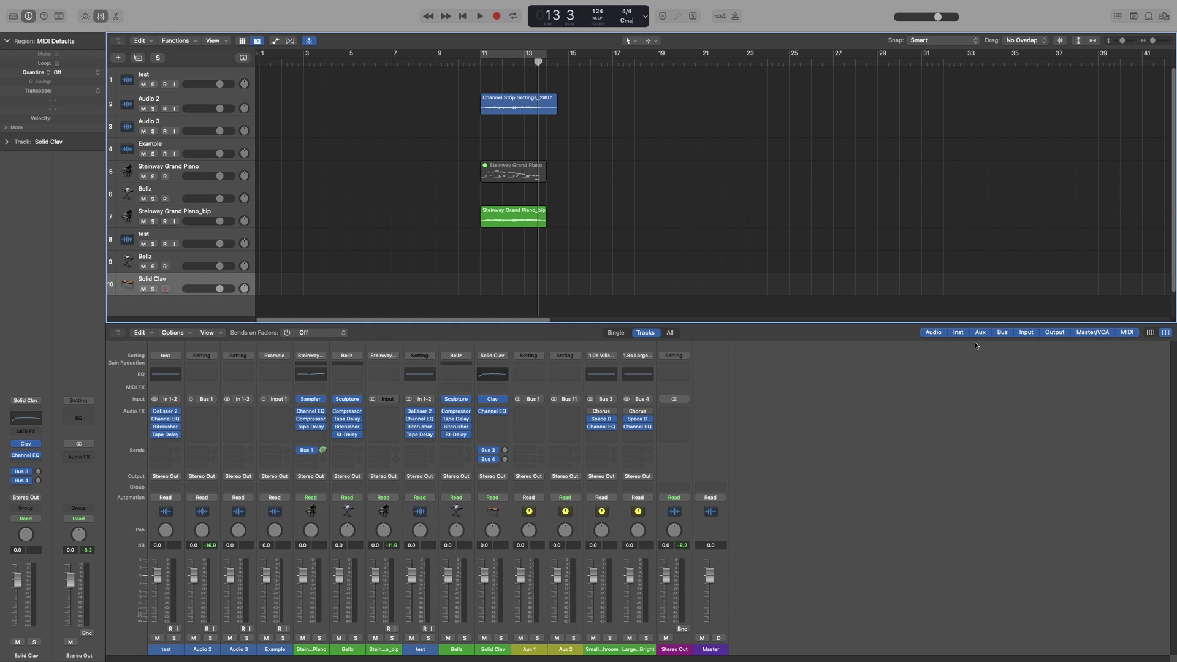
- Toggle the Audio, Inst and Aux mixer filters off and back on
click(936, 334)
click(958, 334)
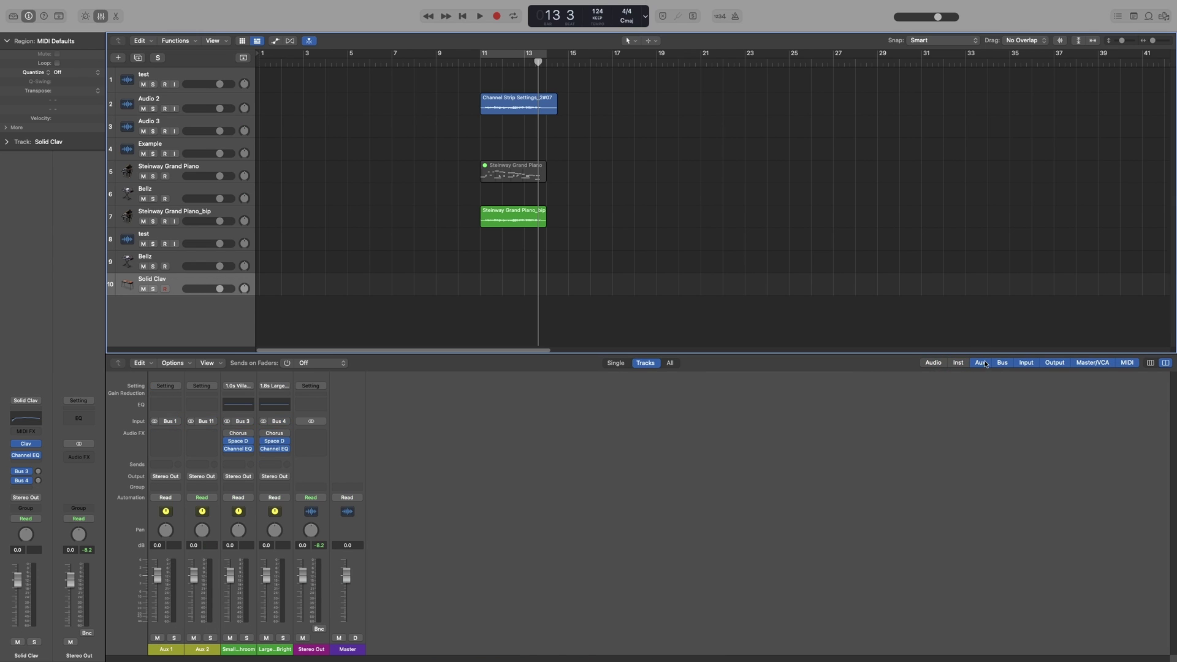
click(978, 335)
click(981, 398)
click(955, 362)
click(933, 333)
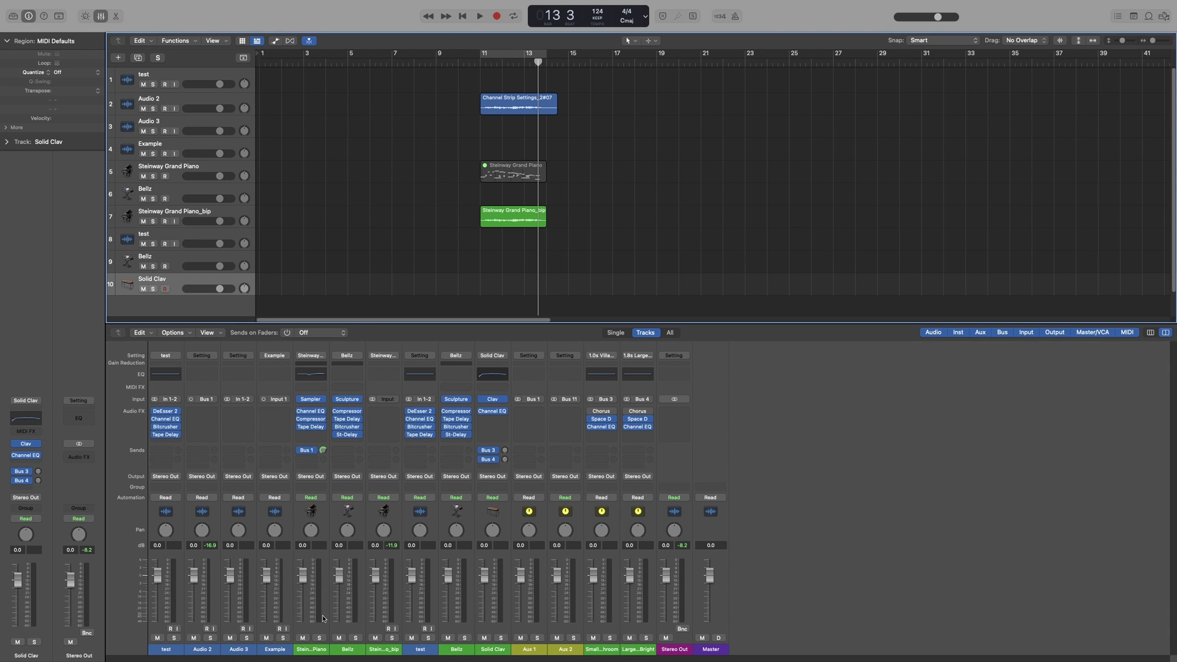
- In the floating mixer, add the note 'pianoss' under the Steinway Grand Piano strip
key(super+2)
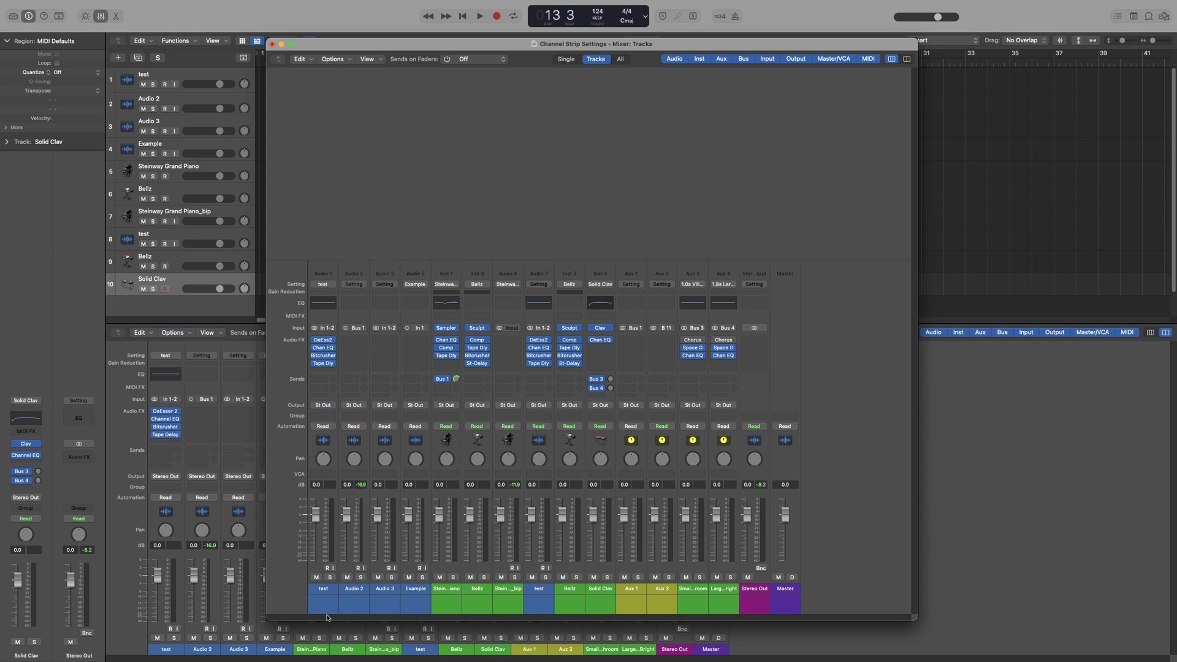
double_click(446, 604)
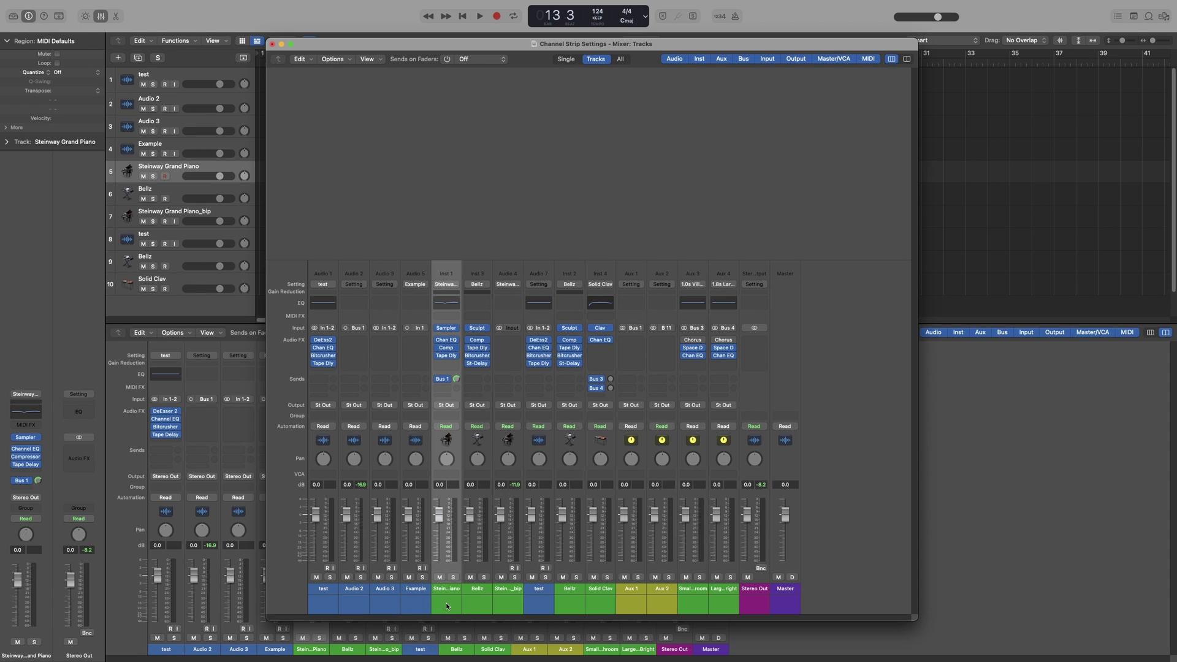
text(pianossss)
click(861, 524)
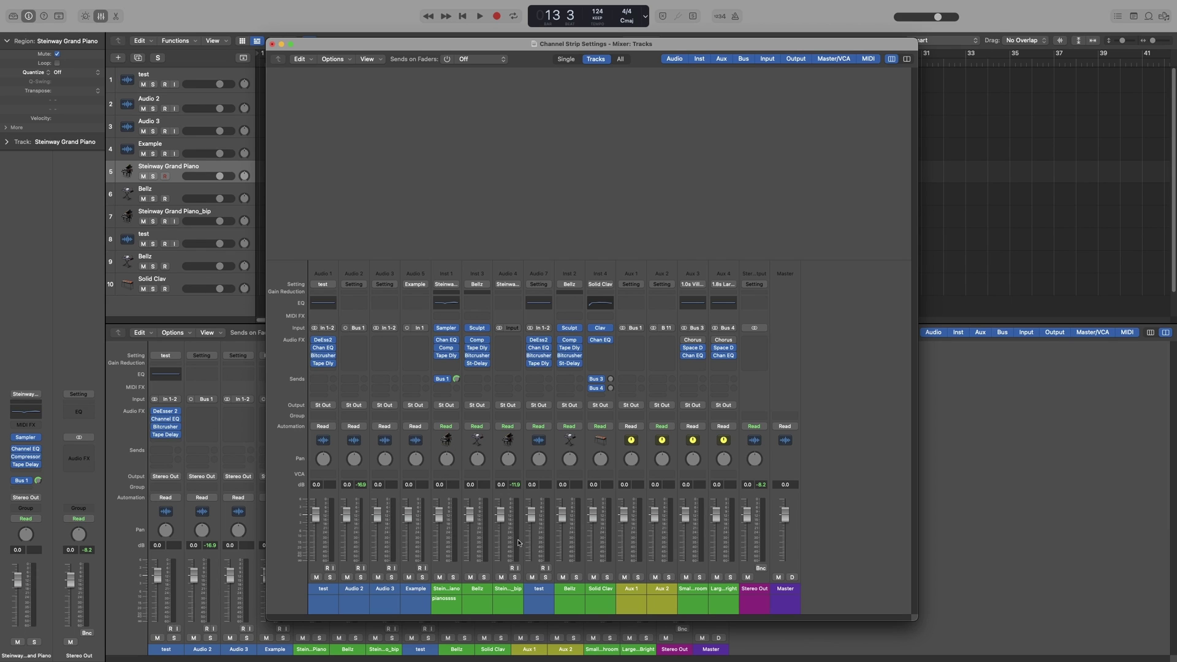
- Set track names to display on 2 lines in the channel strip components
click(451, 593)
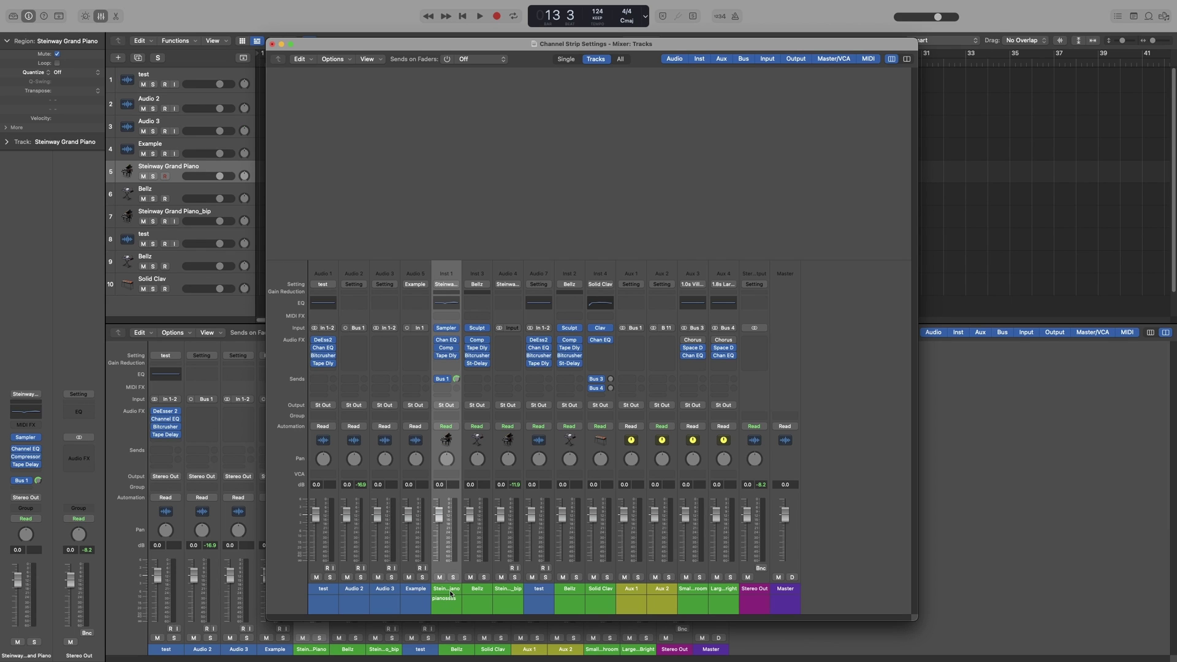
click(376, 60)
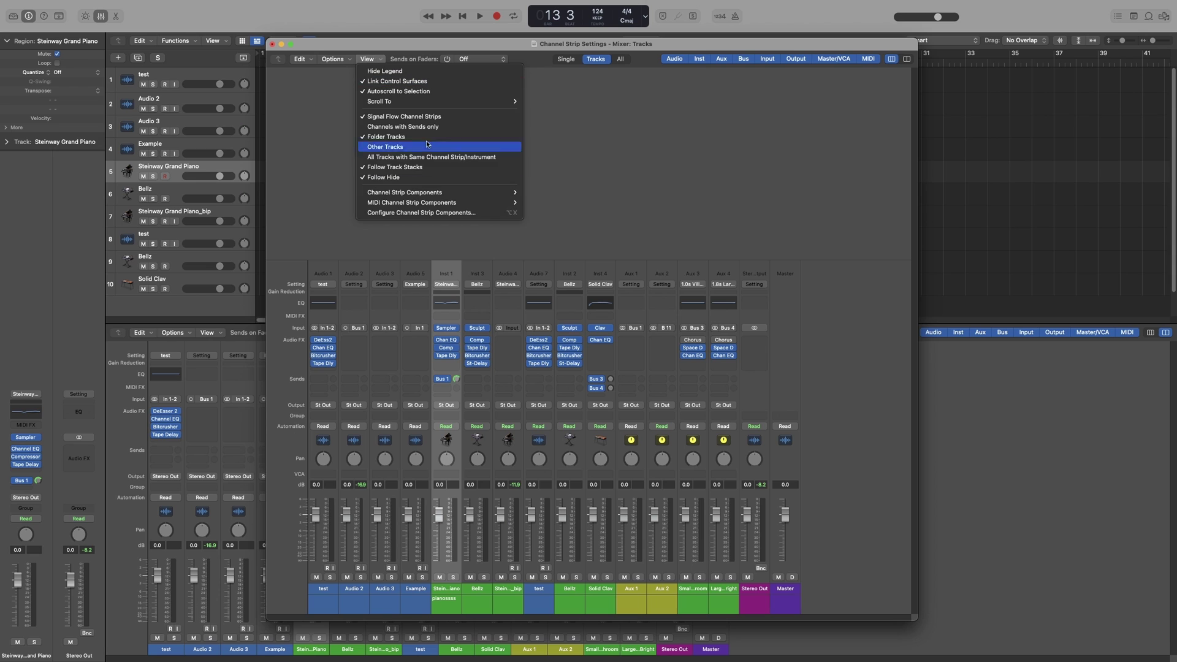
click(444, 213)
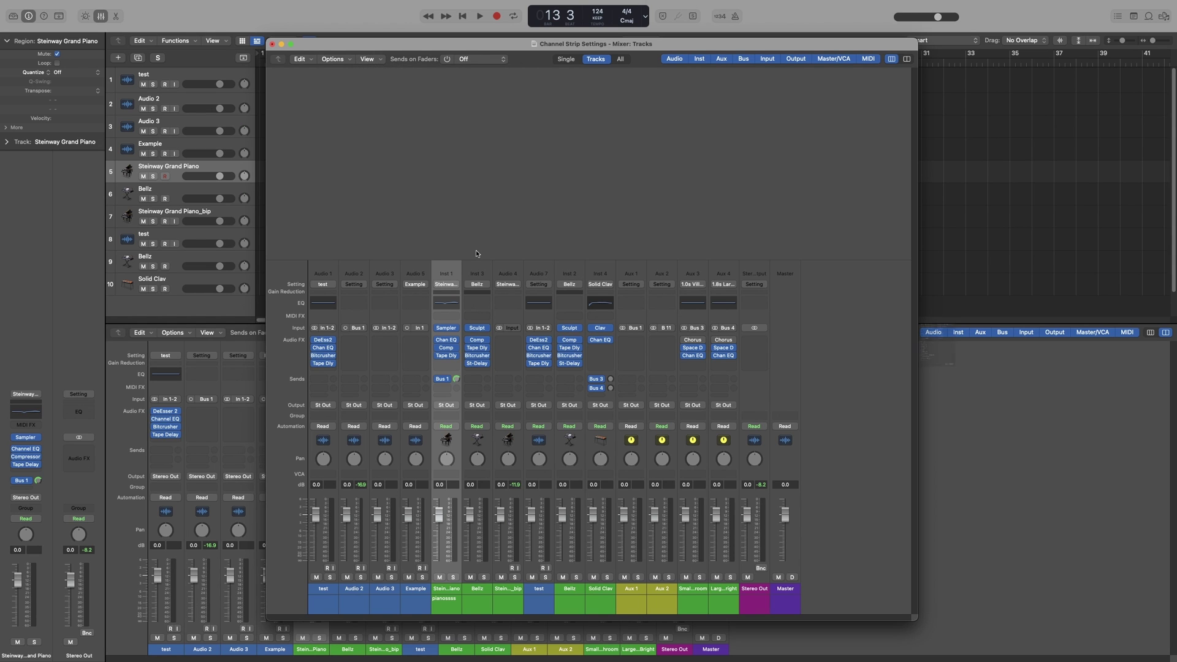
click(1009, 409)
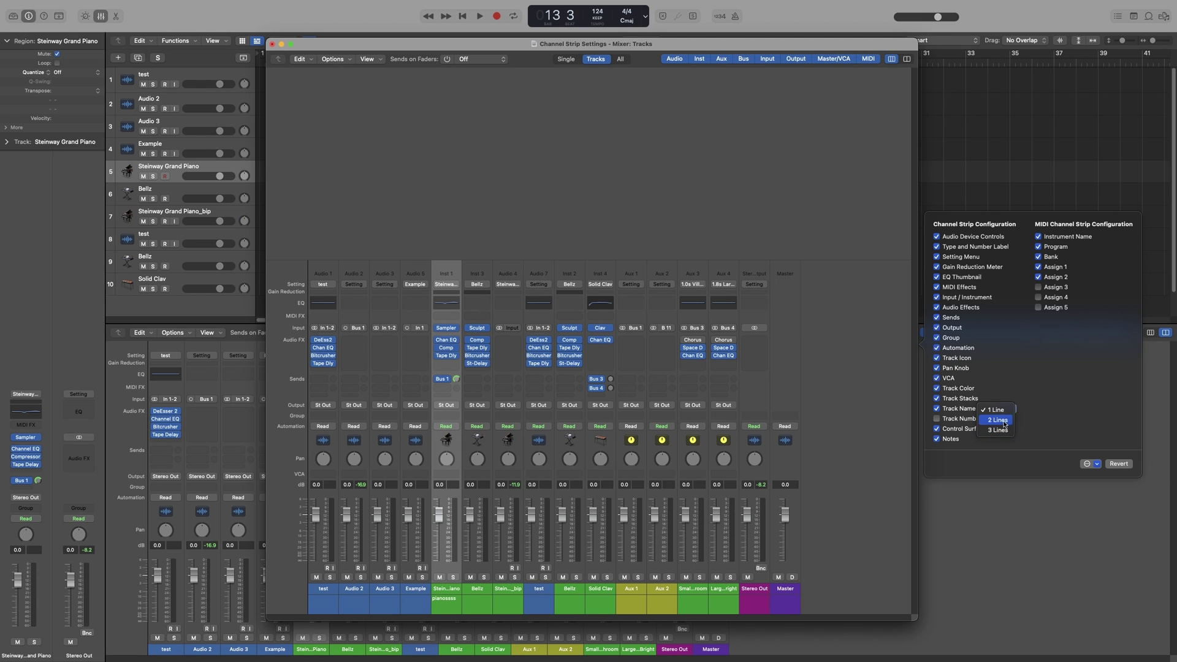
click(1003, 423)
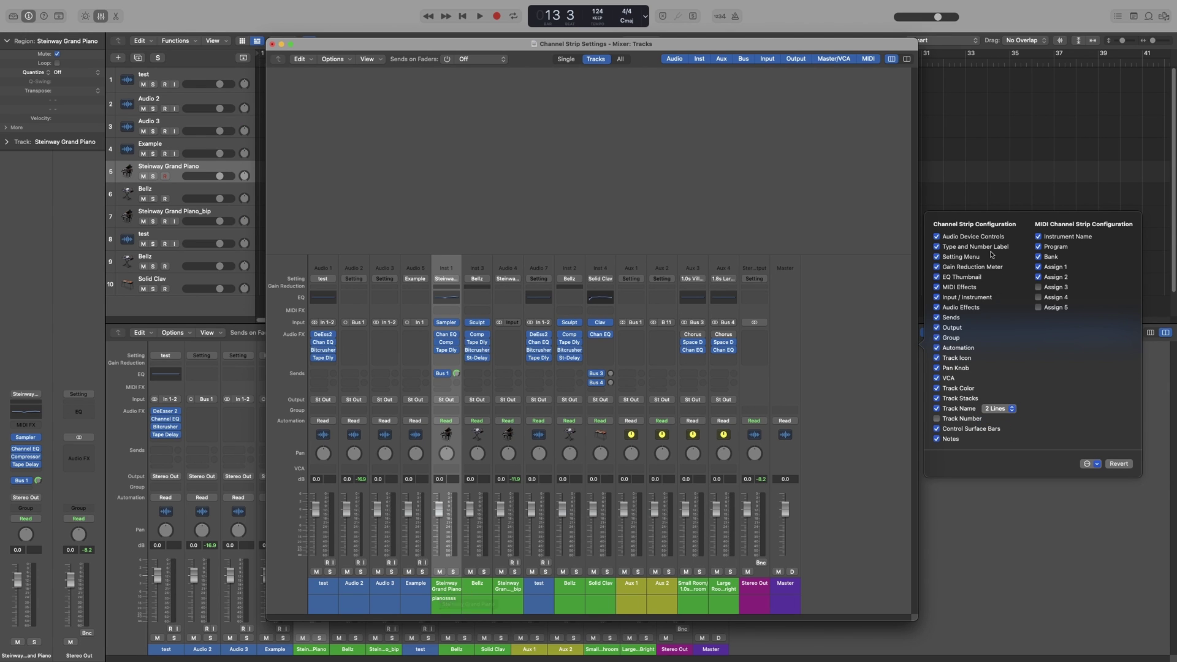
click(1003, 514)
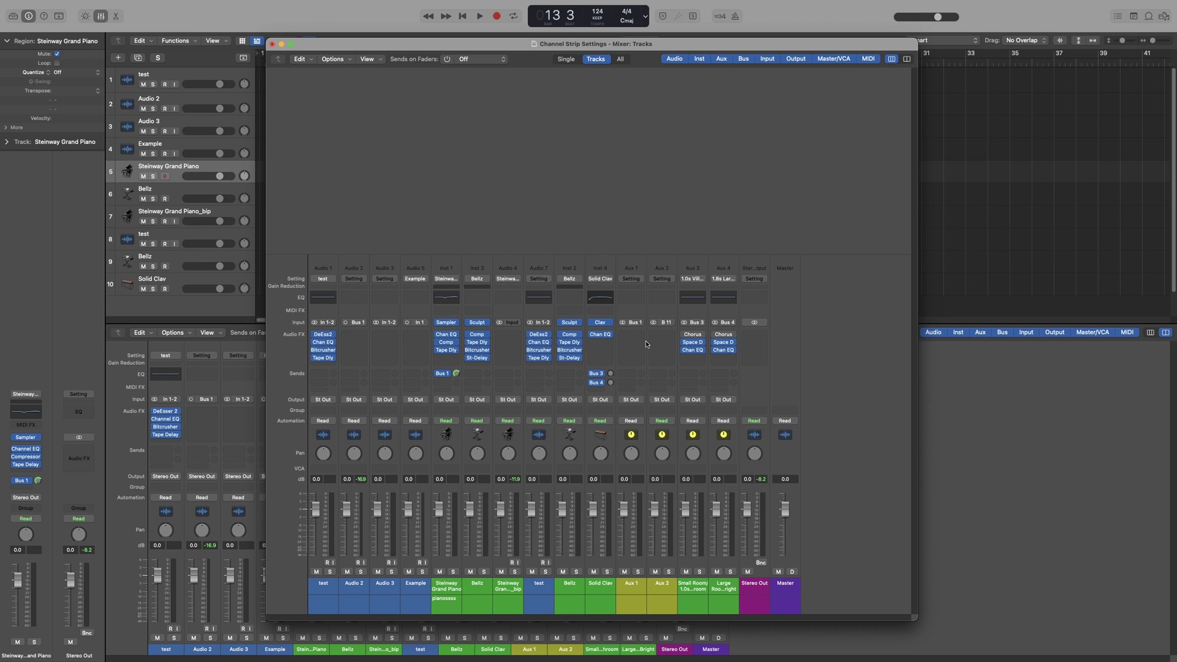